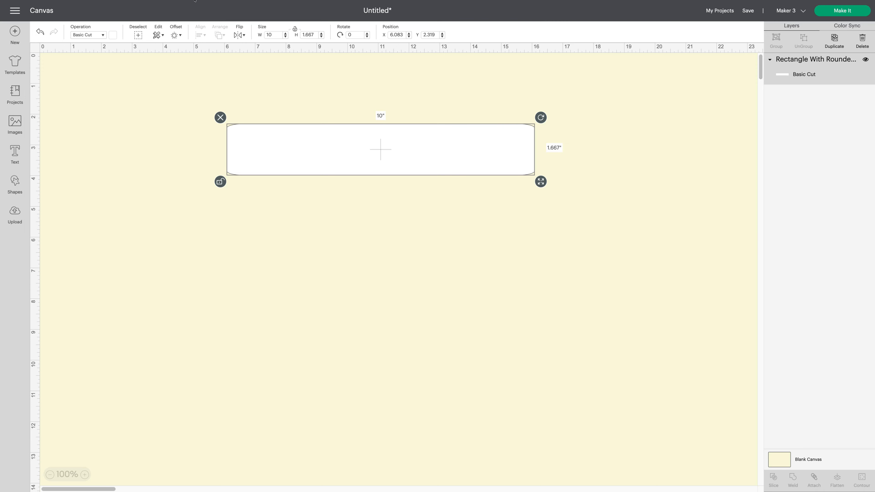
Set the rounded rectangle's height to 7 inches and move it to the canvas's upper-left corner, at about X 0.17, Y 0.57.
left_click(311, 35)
type("7")
key("Return")
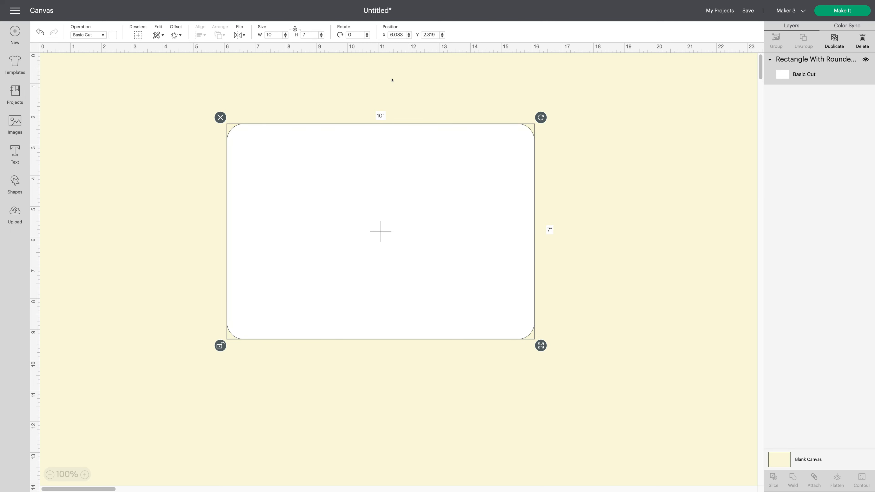
left_click_drag(411, 248, 229, 195)
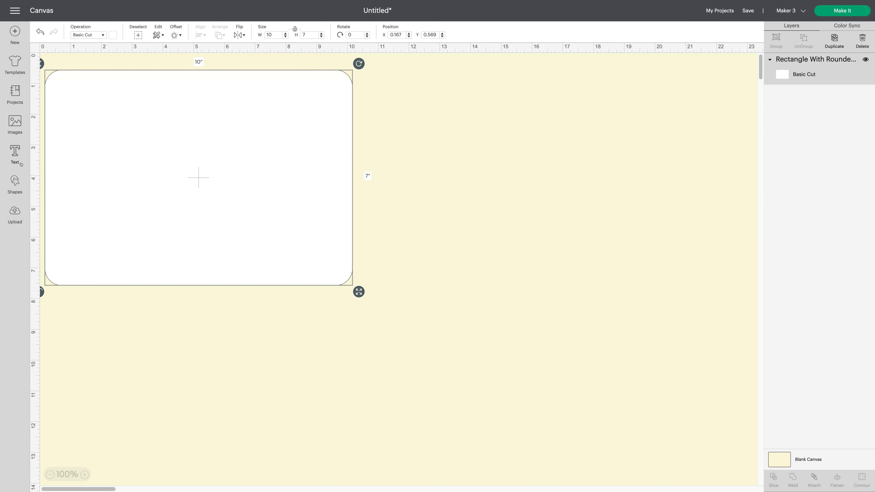
Add a second rounded rectangle, place it beside the first at about X 13.64, Y 1.58, and color it white.
left_click(15, 185)
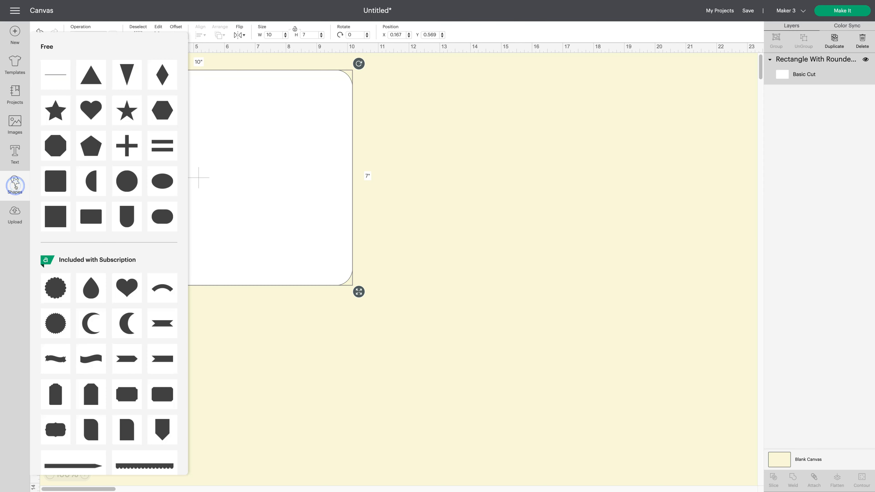
left_click(98, 215)
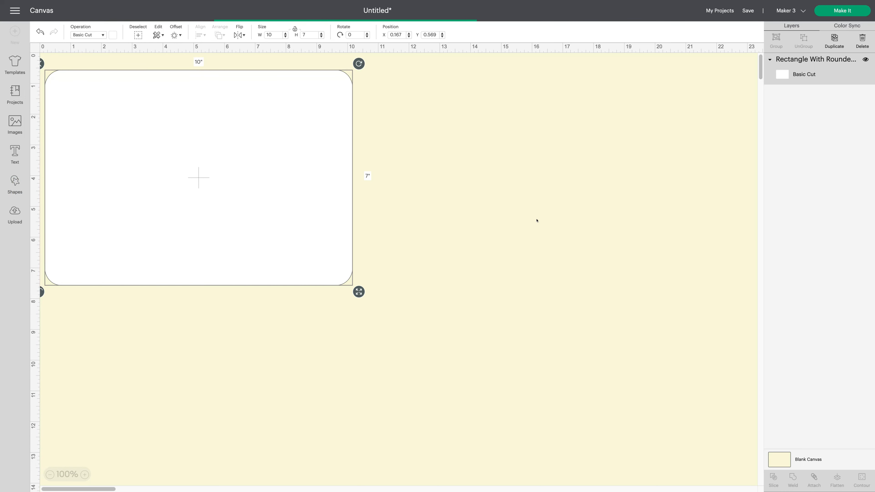
left_click_drag(123, 125, 513, 143)
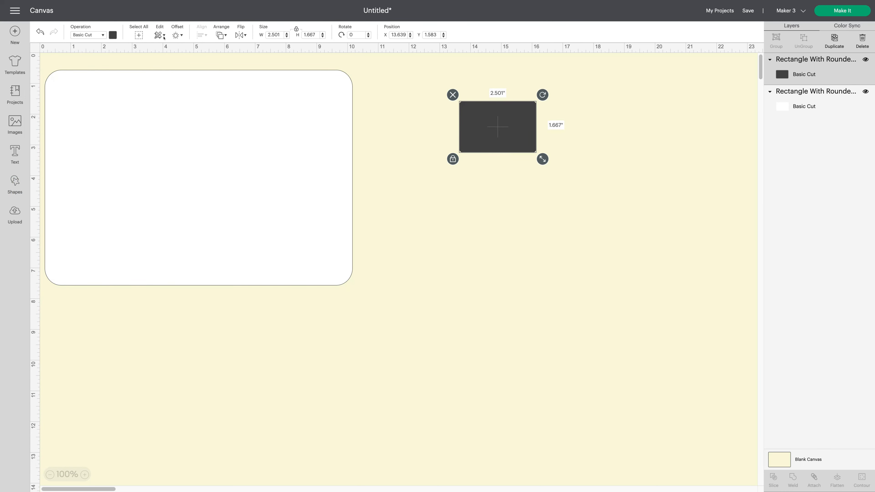
left_click(113, 34)
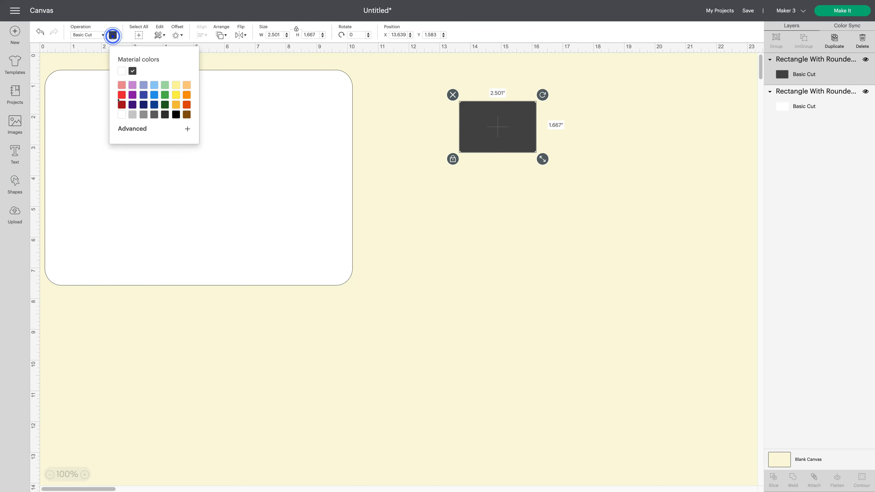
left_click(122, 114)
left_click(537, 213)
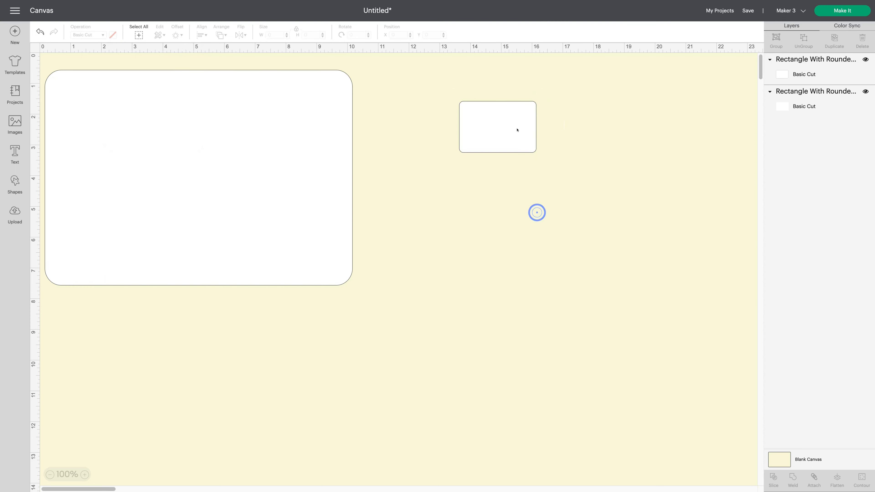
Unlock the second rectangle's proportions and set its size to 7 inches wide by 10 inches high.
left_click(517, 129)
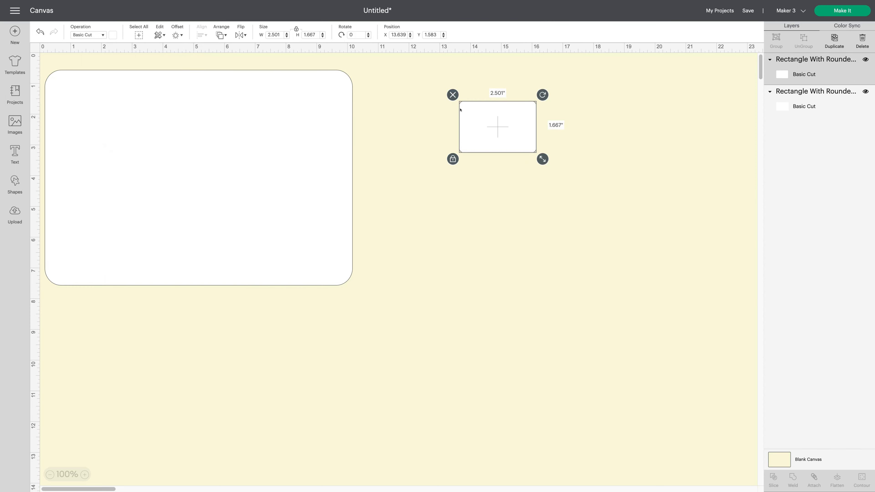
left_click(453, 159)
left_click(313, 34)
type("1.")
type("0")
key("Return")
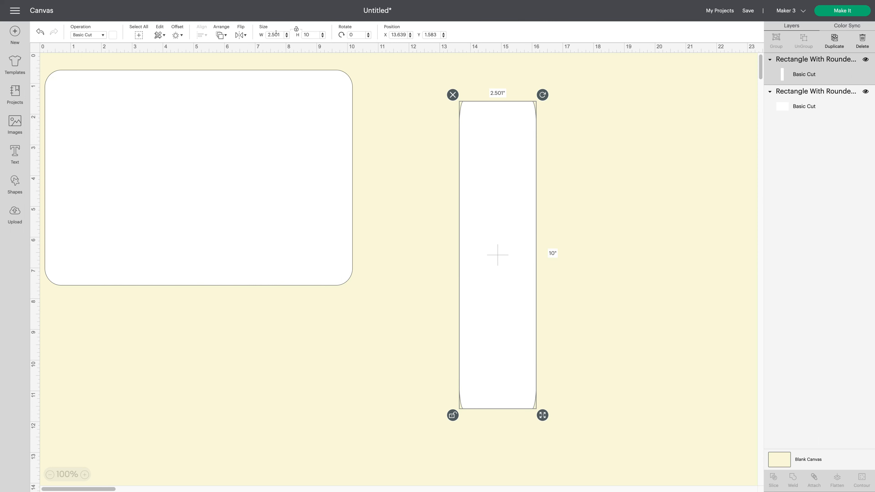
left_click(278, 33)
type("7")
key("Return")
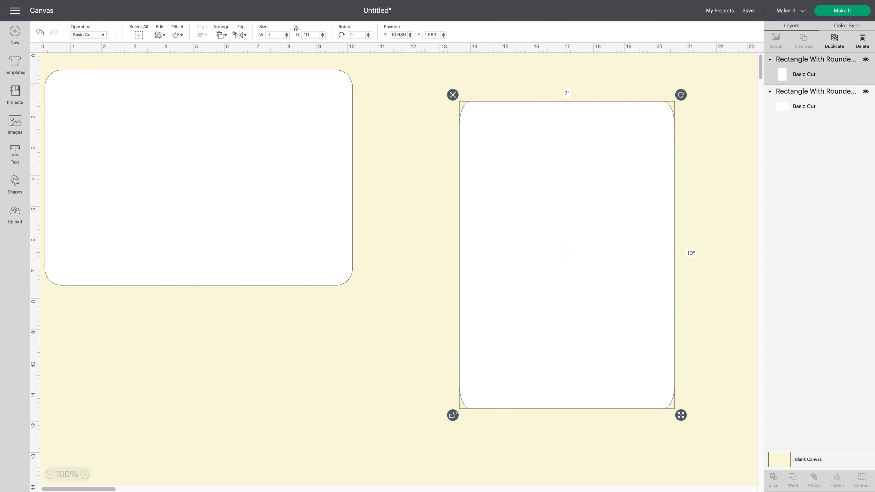
Delete the portrait rectangle and reposition the landscape rectangle in the upper part of the canvas.
left_click_drag(233, 162, 291, 221)
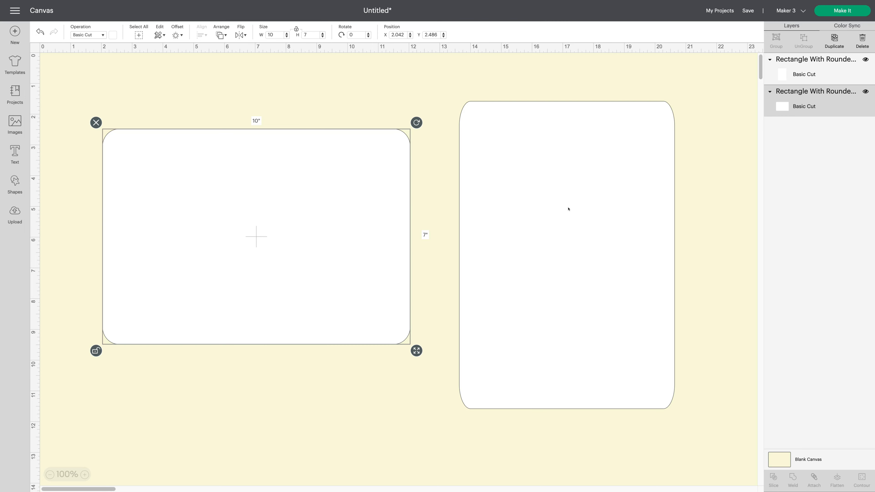
left_click(568, 209)
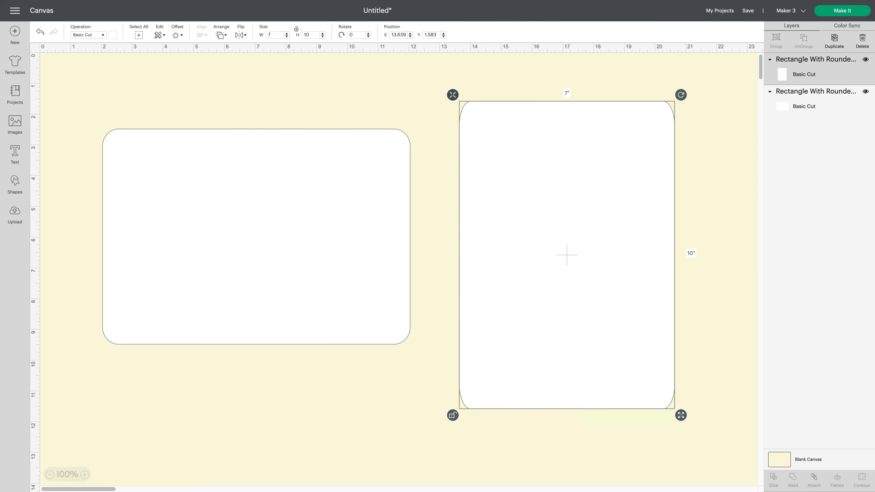
key("Delete")
left_click_drag(239, 224, 239, 186)
left_click(538, 224)
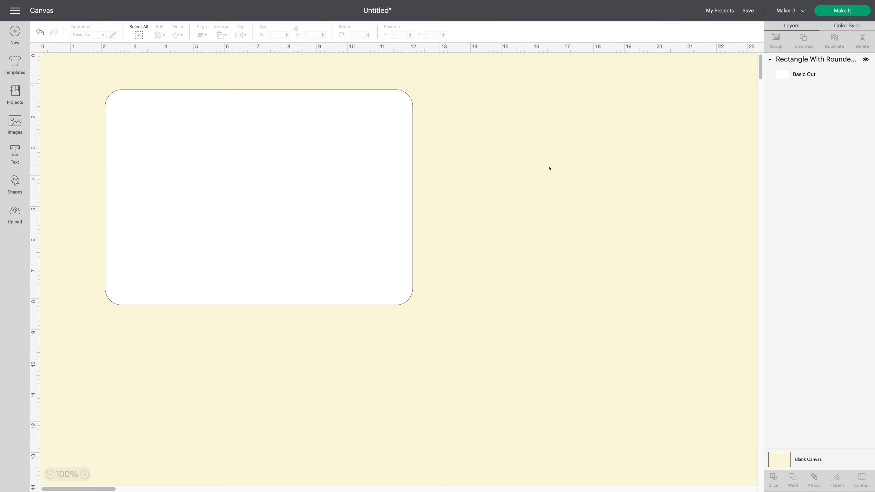
Add a score line, set its height to 7 inches, and place it vertically over the rectangle.
left_click(13, 187)
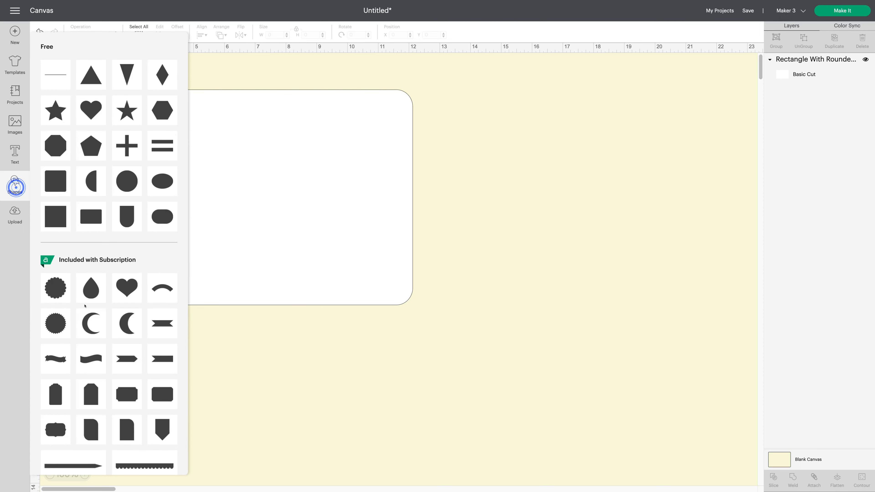
left_click(49, 74)
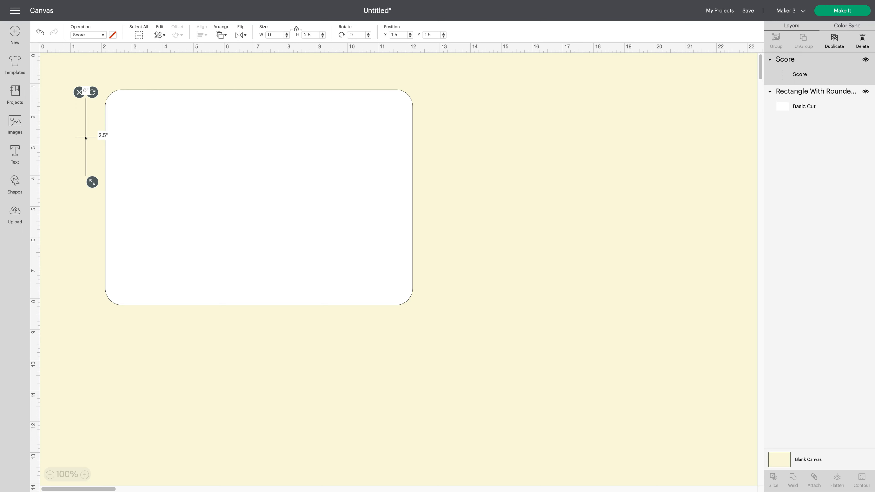
left_click(304, 34)
type("7")
key("Return")
left_click_drag(86, 200, 223, 195)
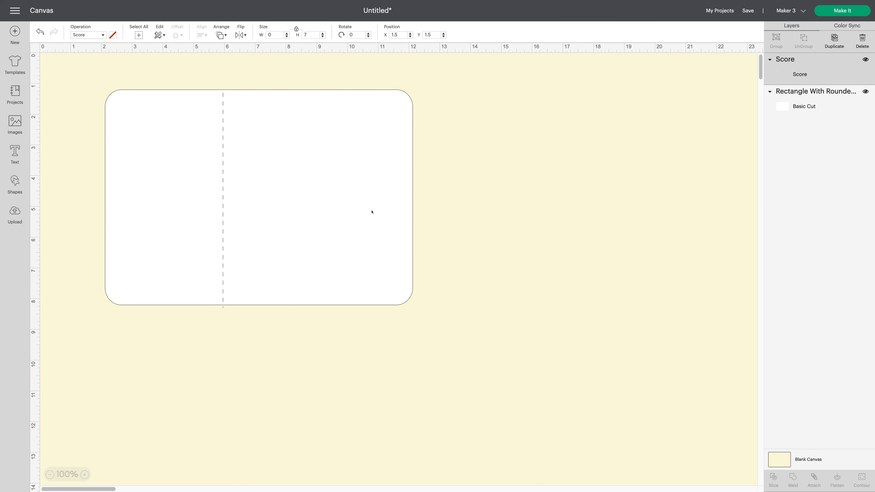
left_click(523, 194)
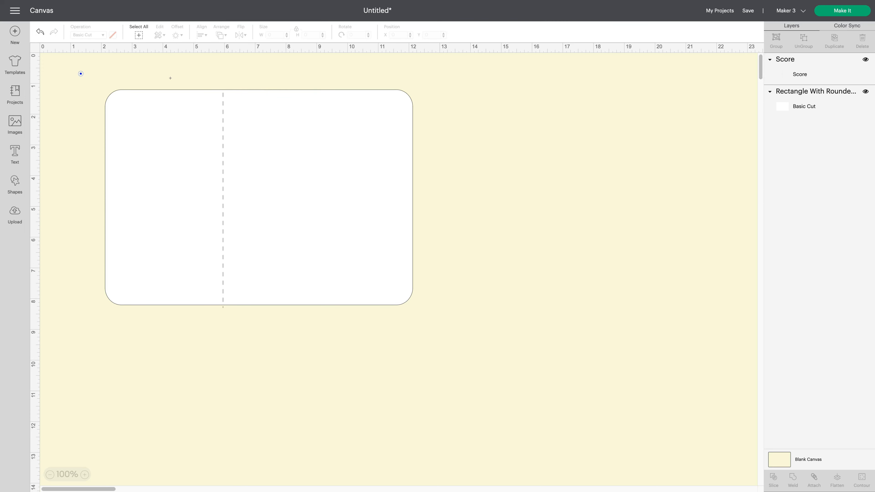
Center the score line and the rounded rectangle on each other, both horizontally and vertically.
left_click_drag(81, 76, 434, 363)
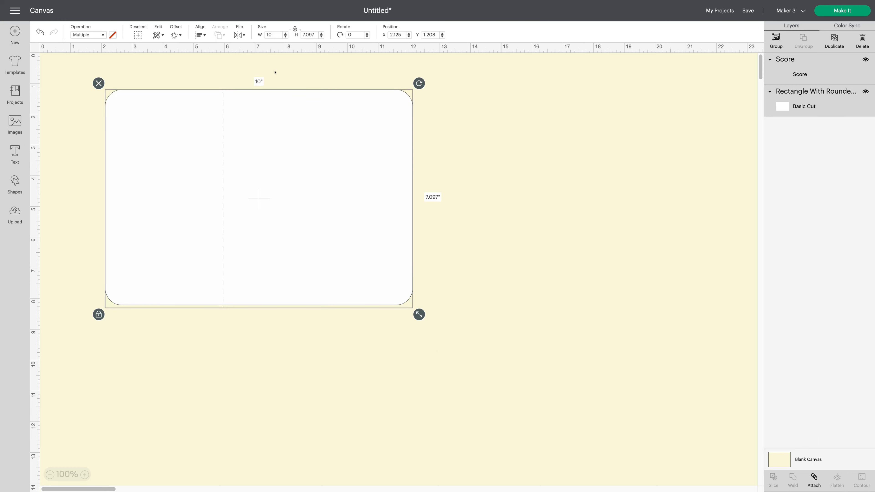
left_click(199, 35)
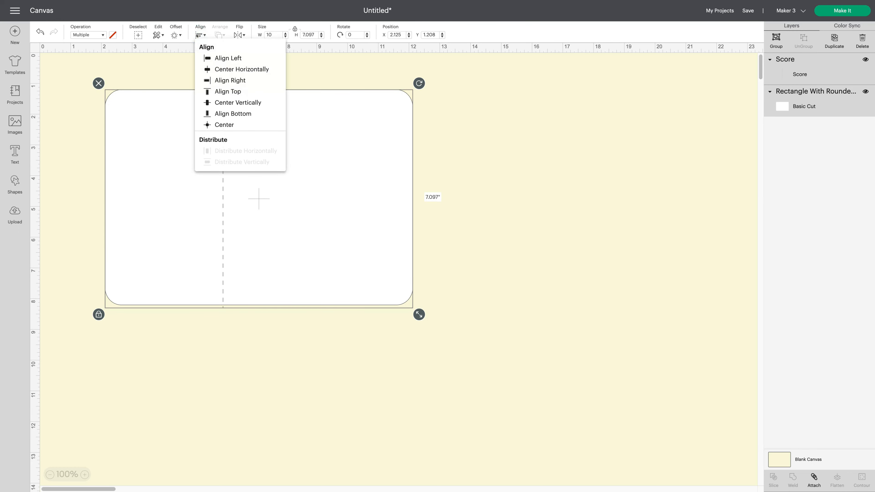
left_click(229, 125)
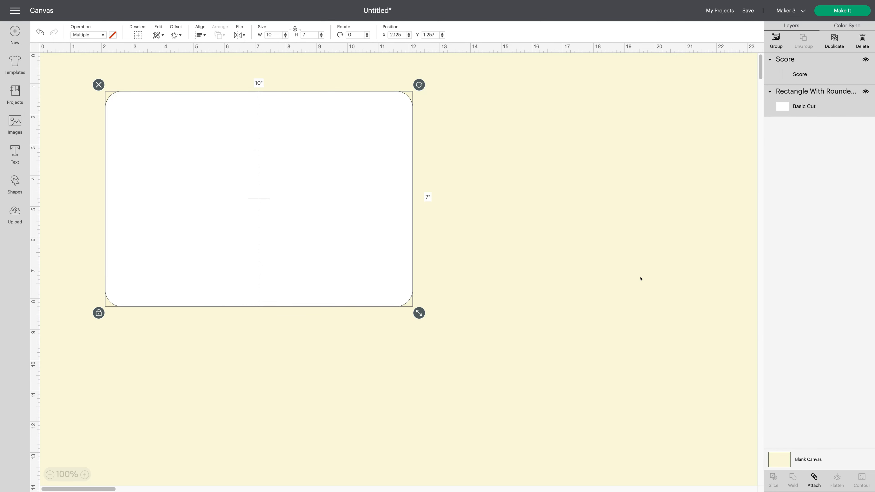
Attach the score line to the rectangle and move the attached card to about X 2.47, Y 1.62.
left_click(813, 477)
left_click(481, 330)
mouse_move(384, 263)
left_mouse_down()
mouse_move(415, 278)
mouse_move(394, 276)
left_mouse_up()
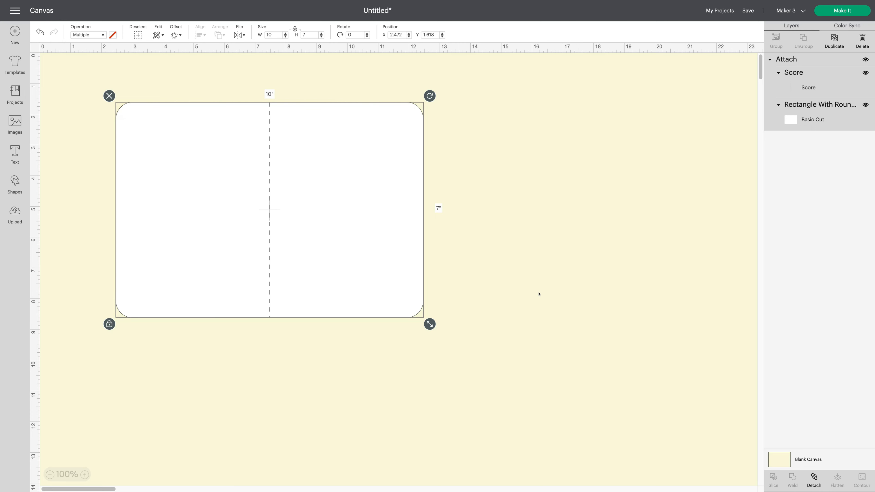
scroll(539, 294, "down", 1)
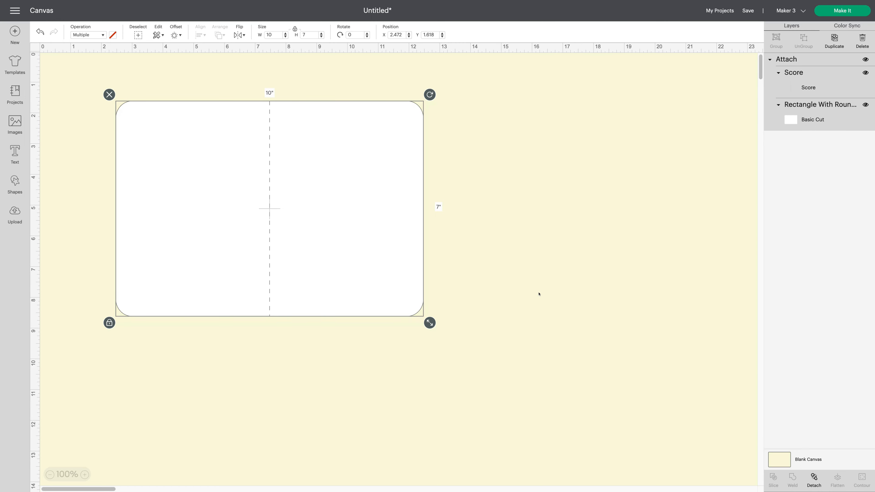
left_click(539, 293)
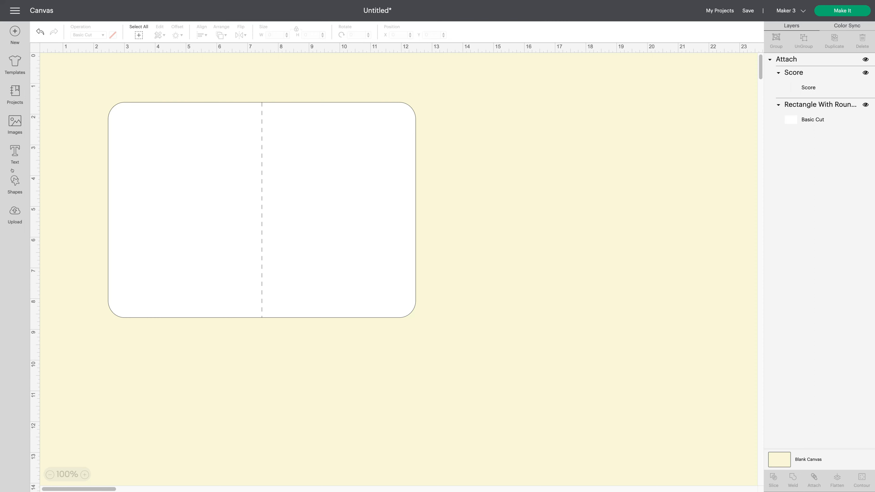
Add another rounded rectangle and place it on the empty canvas beside the card, at about X 15.8, Y 2.76.
left_click(15, 180)
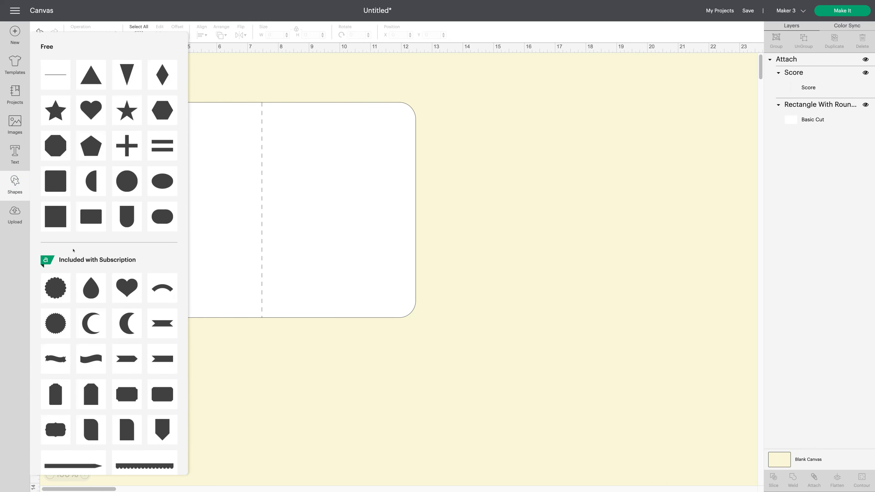
left_click(91, 215)
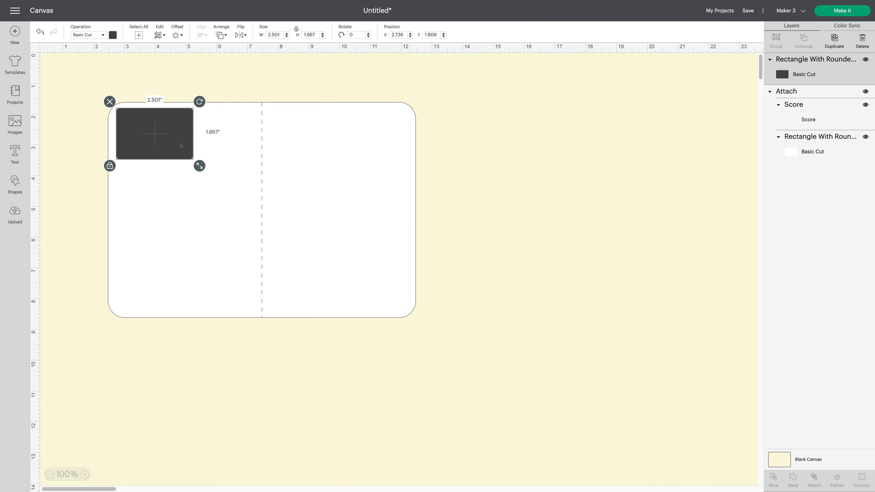
left_click_drag(181, 145, 580, 178)
Recolor only the card's rectangle layer to navy blue #043076 and move the card up and left on the canvas.
left_click(362, 178)
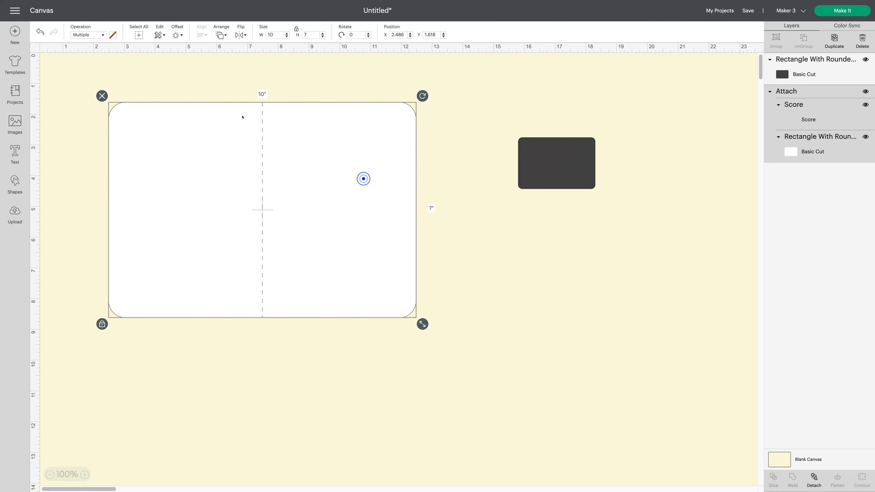
left_click(793, 147)
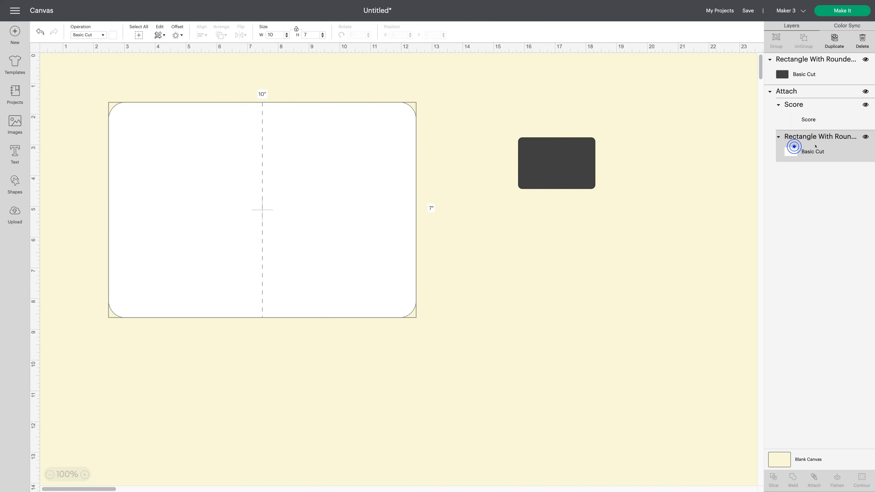
left_click(113, 34)
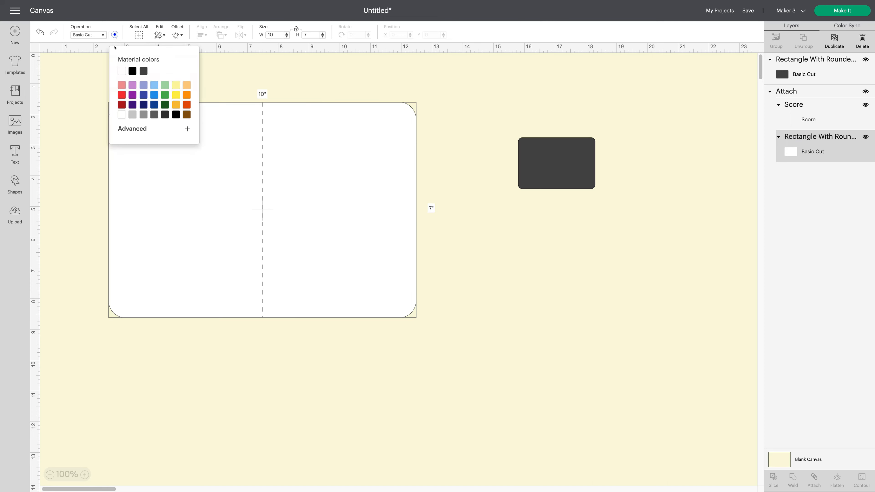
left_click(151, 105)
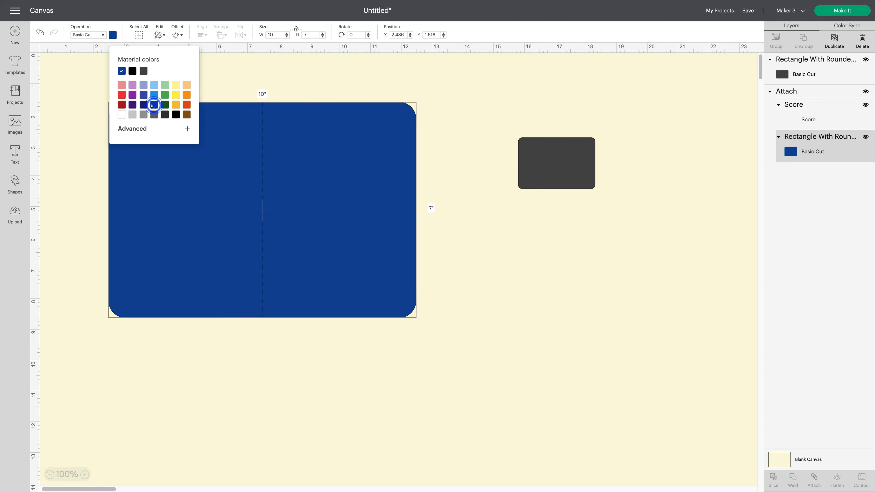
left_click(125, 129)
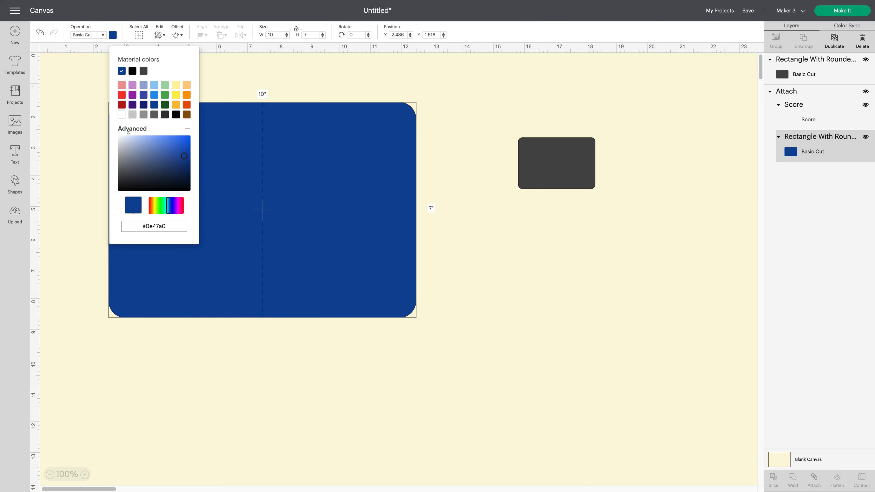
left_click(185, 165)
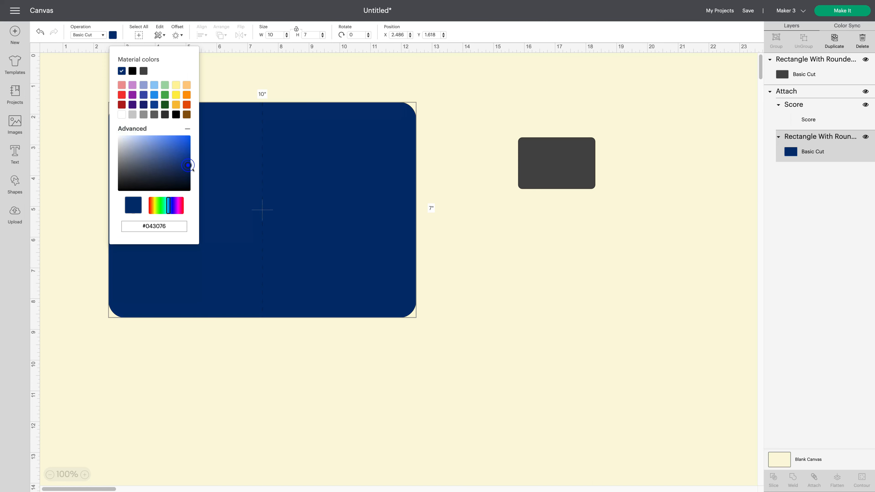
left_click(504, 260)
left_click_drag(360, 248, 316, 233)
left_click(534, 266)
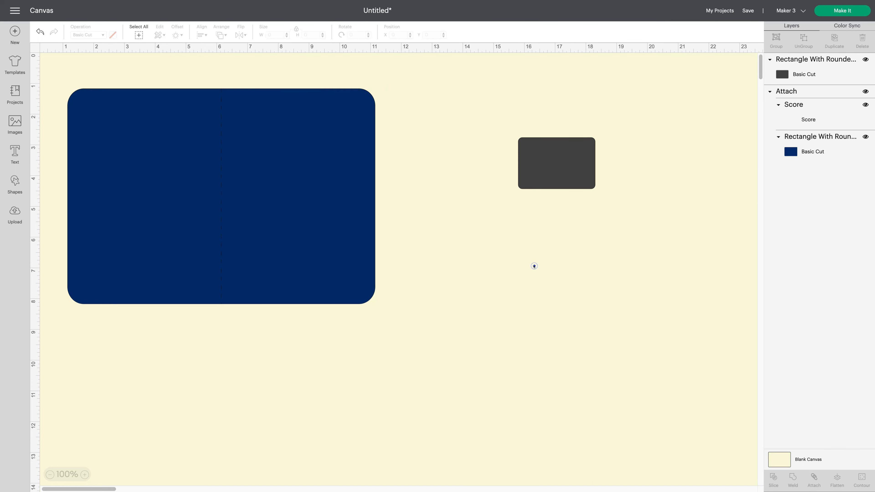
Move the small rounded rectangle closer to the card, to about X 14.43, Y 2.82, and color it white.
left_click_drag(556, 180, 514, 182)
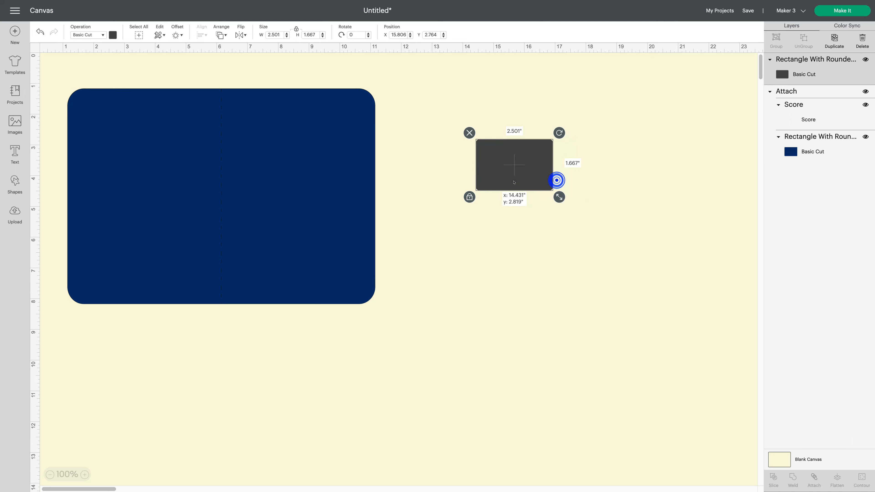
left_click(110, 34)
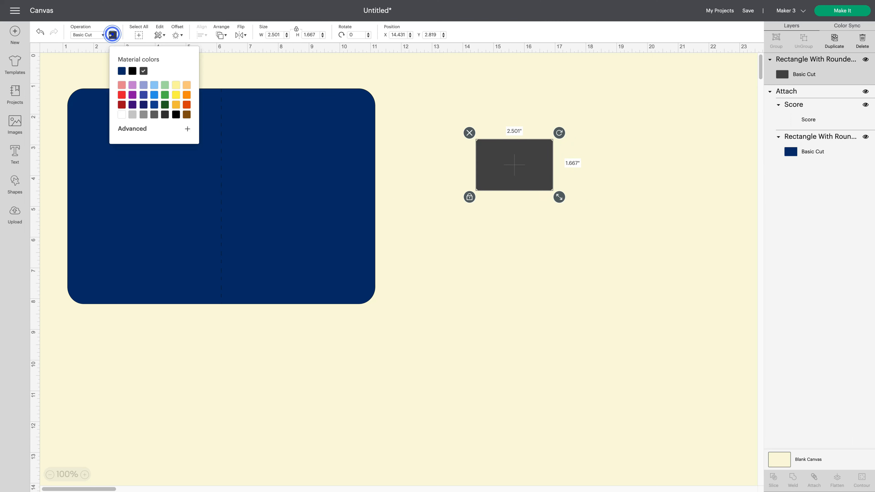
left_click(120, 115)
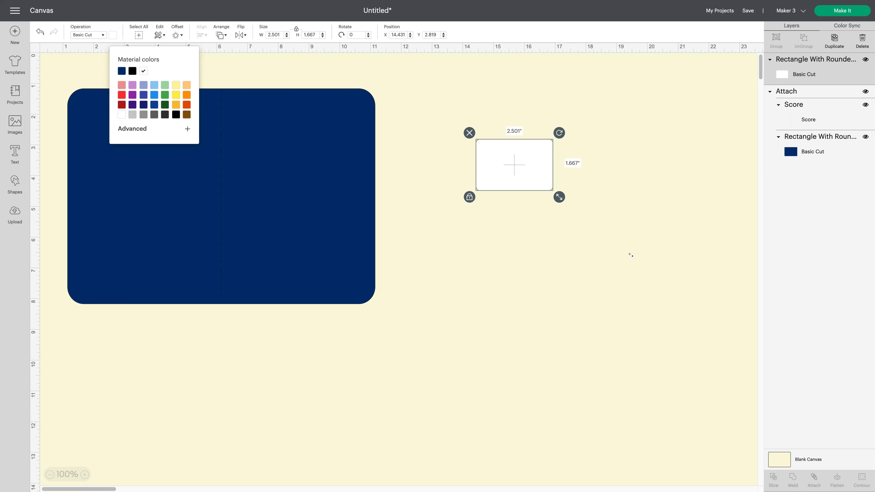
Enlarge the white rounded rectangle to about 4.64 by 3.09 inches and place it beside the card at about X 13.17, Y 1.99.
left_click(630, 256)
left_click_drag(511, 165, 260, 118)
left_click_drag(308, 154, 544, 193)
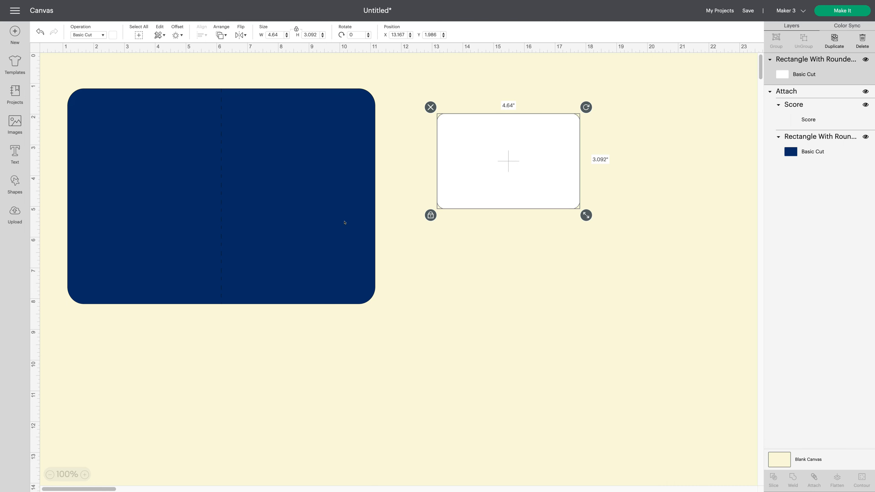
Set the white rectangle's width to 4.75 inches, unlock its proportions, and set its height to 6.75 inches.
left_click(279, 31)
key("BackSpace")
type("4.75")
key("Return")
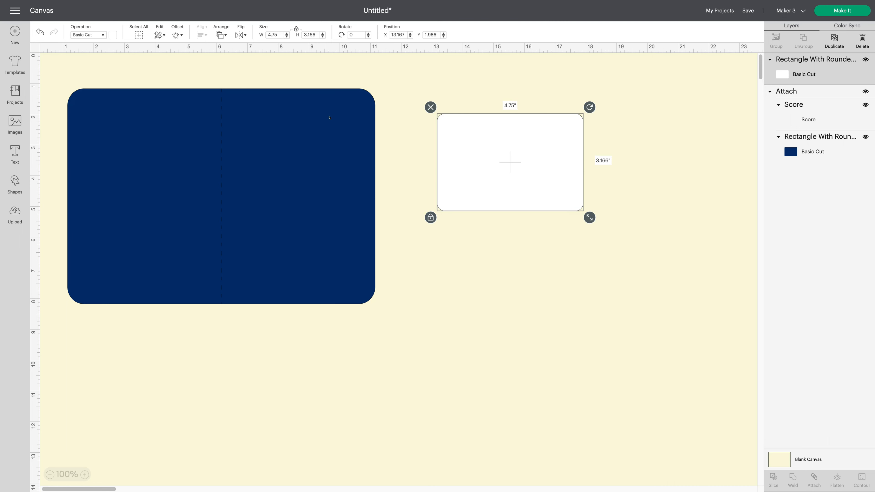
left_click(430, 217)
left_click(319, 35)
type("6.75")
key("Return")
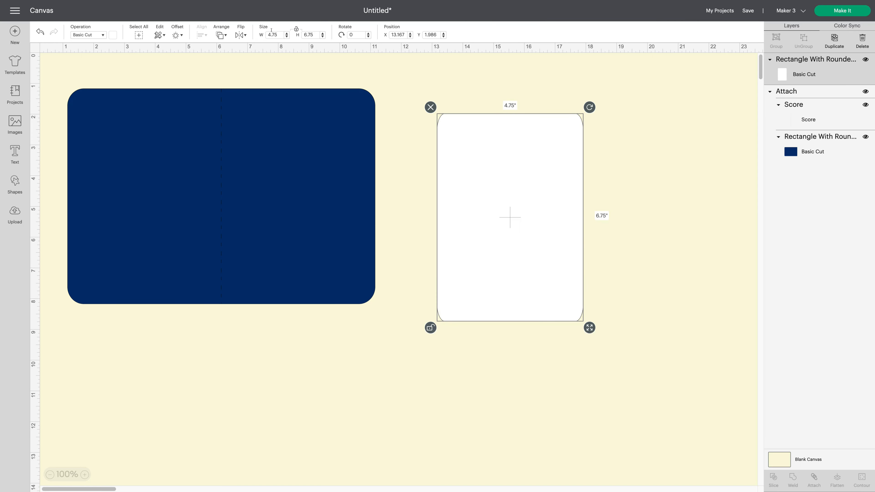
Position the white panel evenly inside the left half of the navy card, at about X 1.28, Y 1.29.
left_click_drag(468, 216, 107, 198)
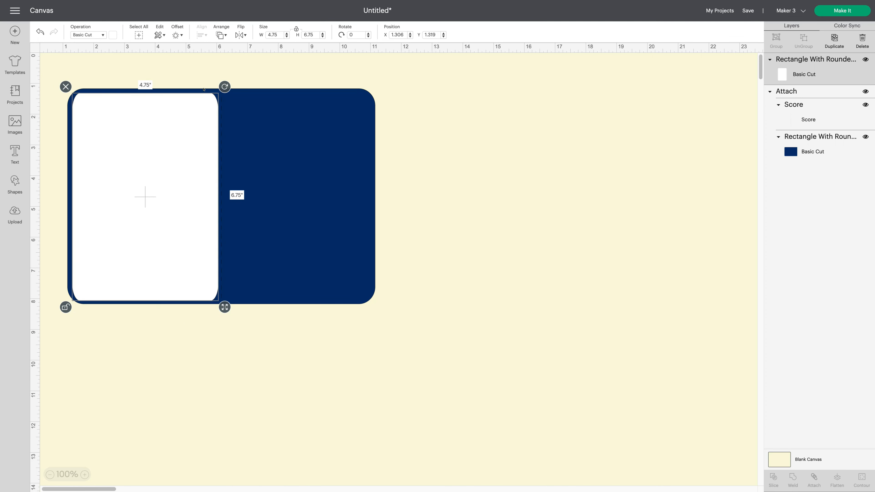
left_click(134, 282)
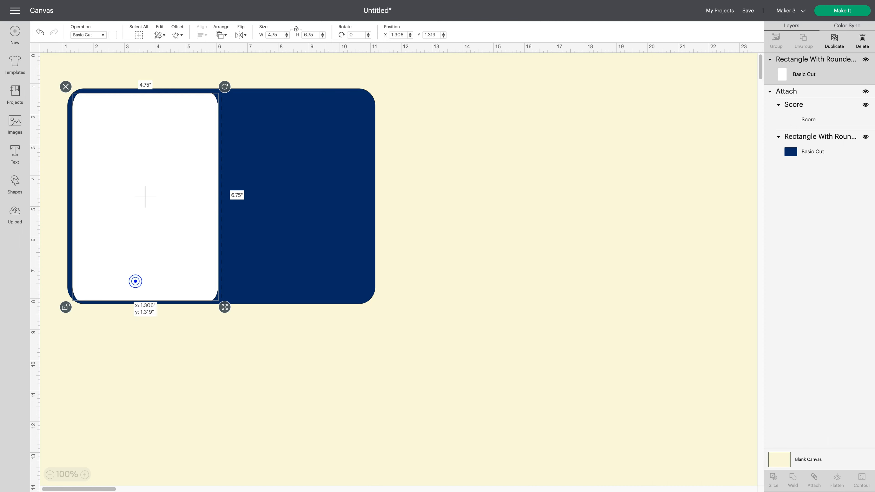
left_click(422, 392)
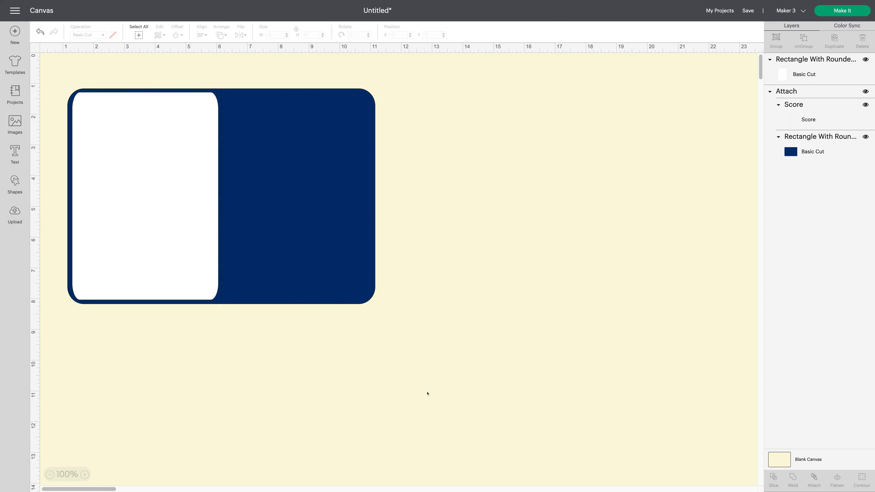
left_click(157, 238)
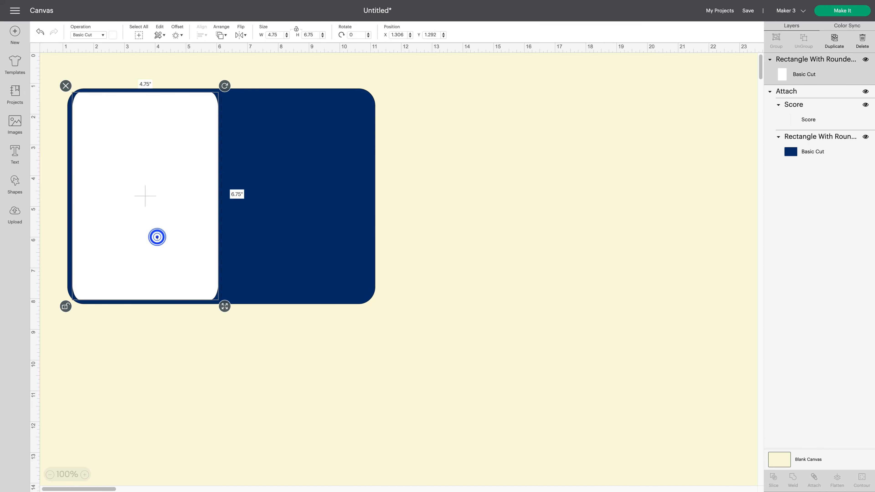
left_click_drag(156, 238, 156, 237)
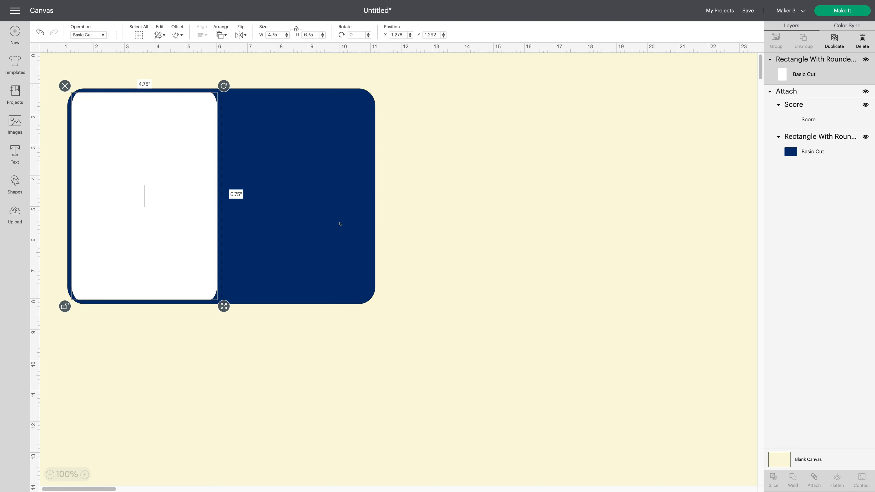
left_click(146, 362)
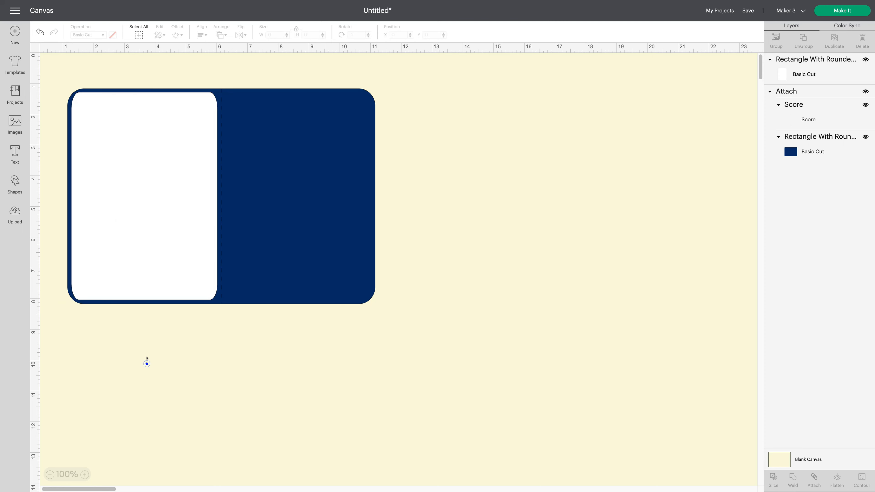
Duplicate the white panel and place the copy over the card's right half, at about X 6.22, Y 1.31.
left_click(137, 236)
right_click(136, 236)
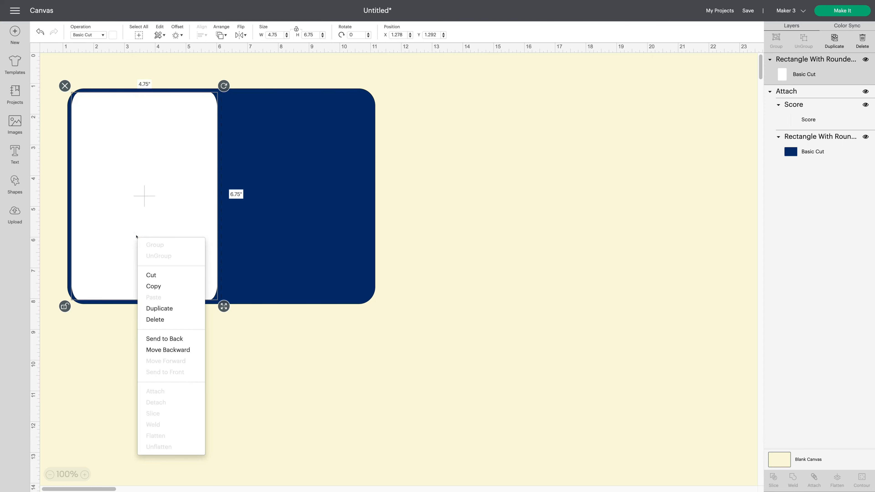
left_click(179, 309)
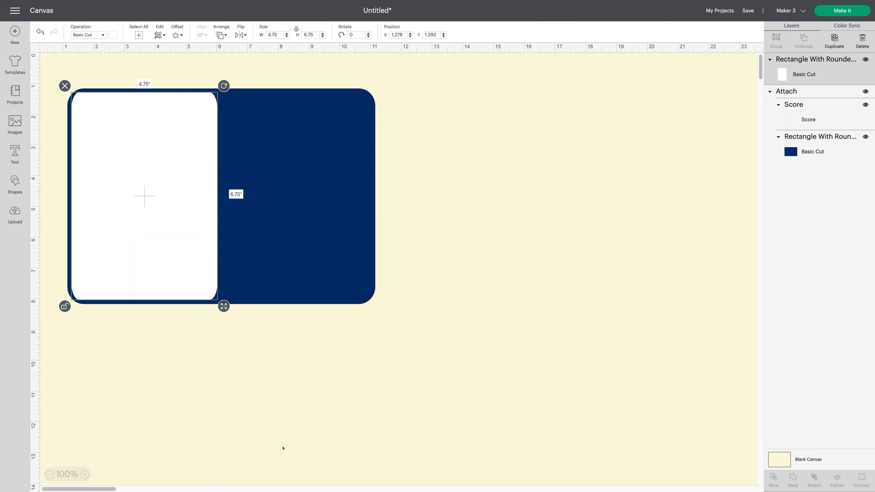
left_click_drag(133, 242, 280, 235)
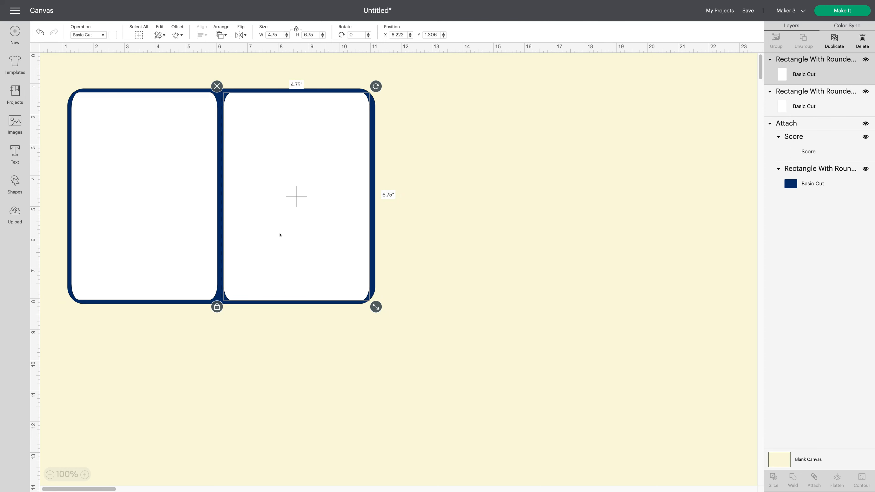
Move the white panel on the card's right half off the card to about X 12.65, Y 1.35.
left_click(177, 210)
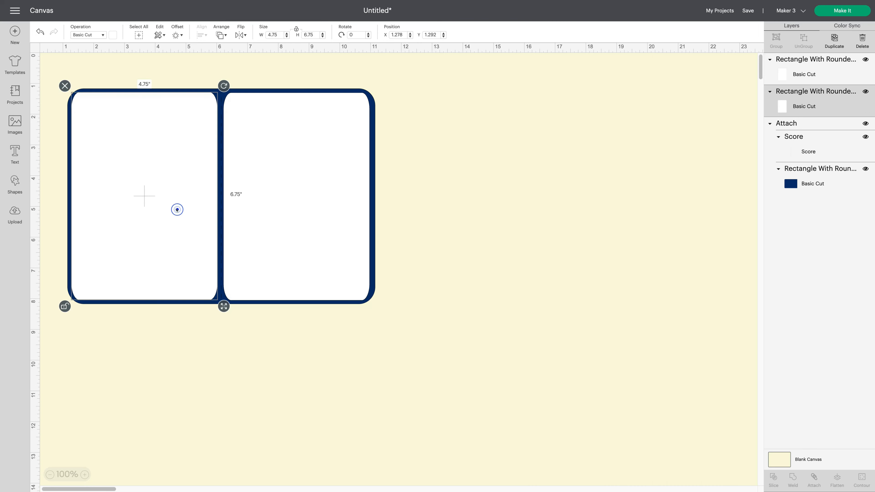
left_click(318, 211)
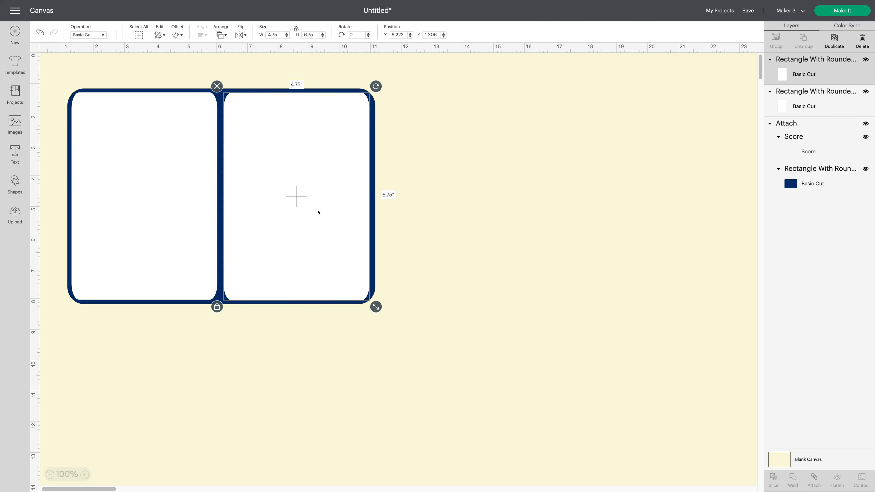
left_click_drag(318, 212, 516, 214)
left_click(436, 429)
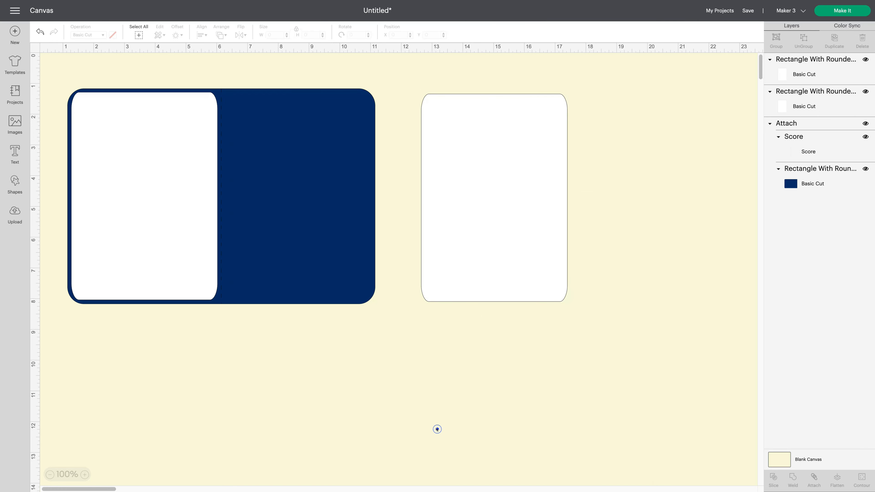
Add a five-pointed star shape and place it on the upper part of the separate white panel, at about X 14.10, Y 2.17.
left_click(15, 183)
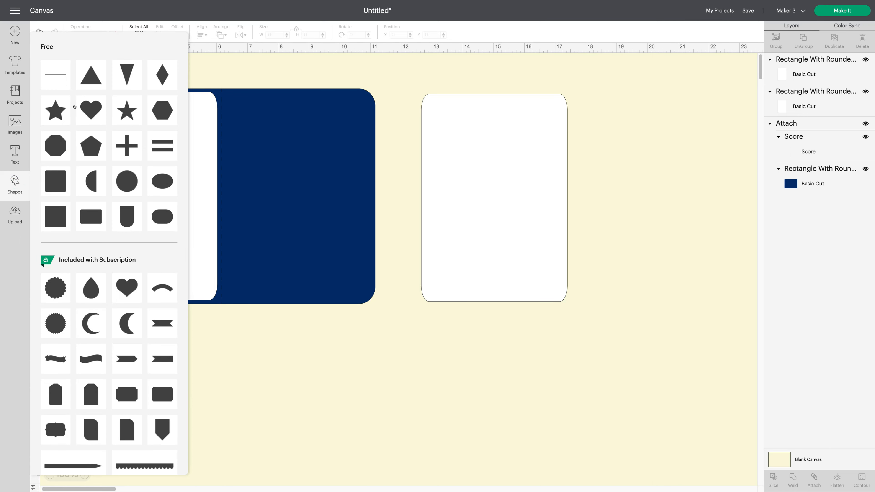
left_click(55, 112)
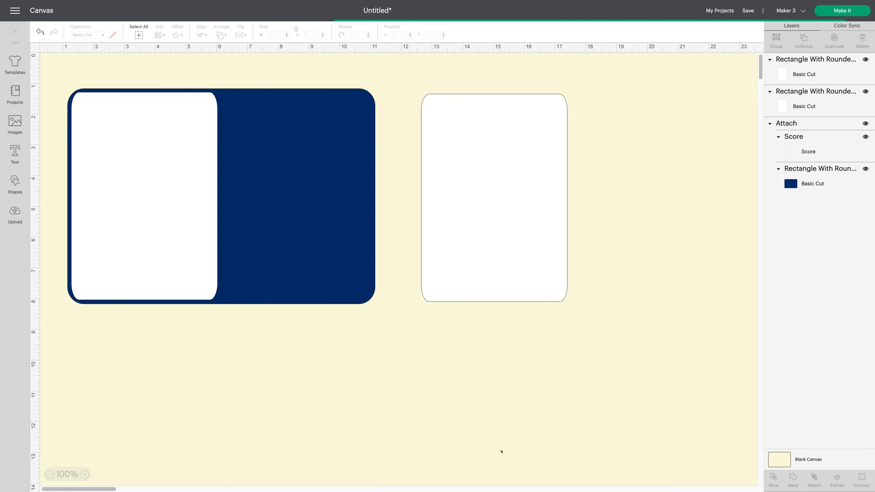
left_click_drag(102, 136, 499, 157)
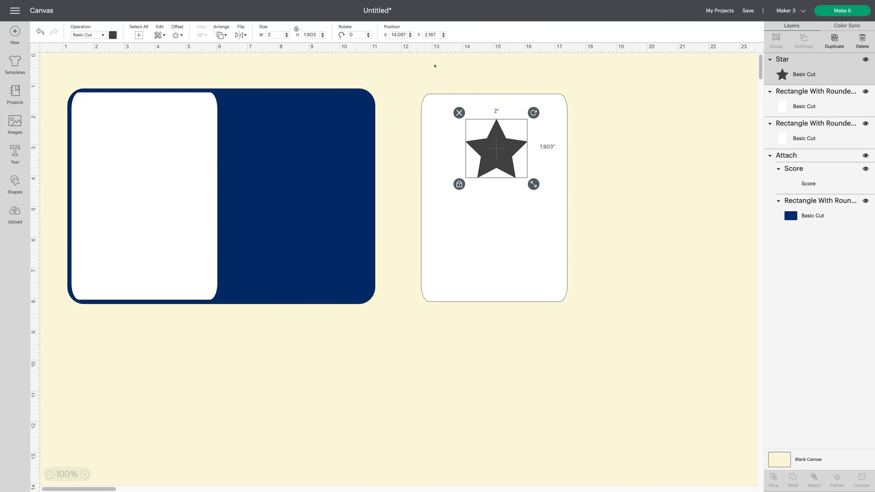
Center the star horizontally on the separate white panel and move both together to about X 12.49, Y 1.29.
left_click_drag(604, 122, 570, 336)
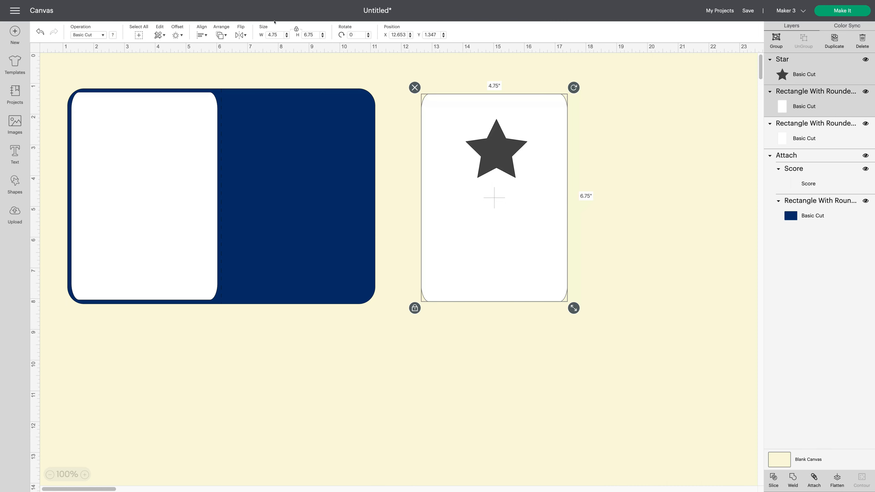
left_click(202, 34)
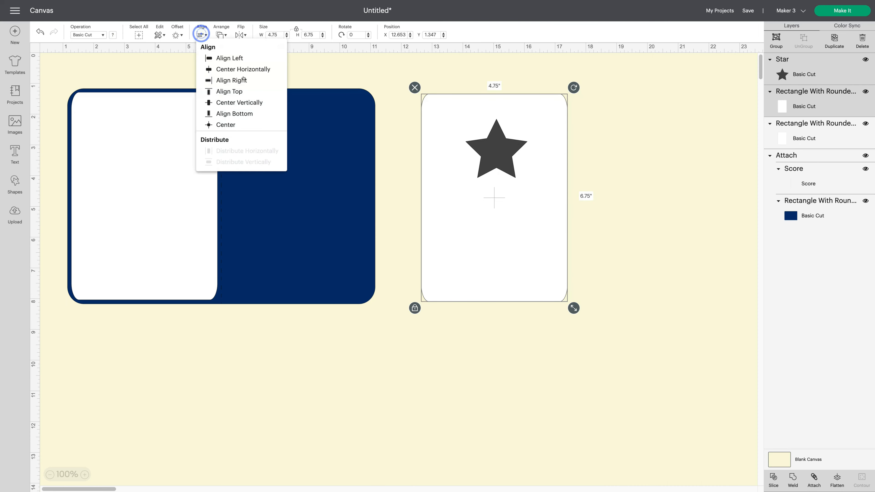
left_click(265, 69)
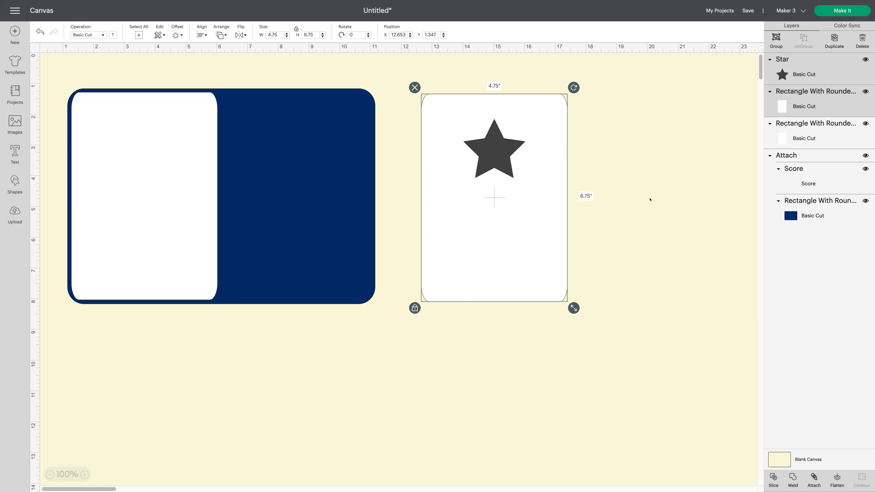
left_click_drag(428, 148, 424, 146)
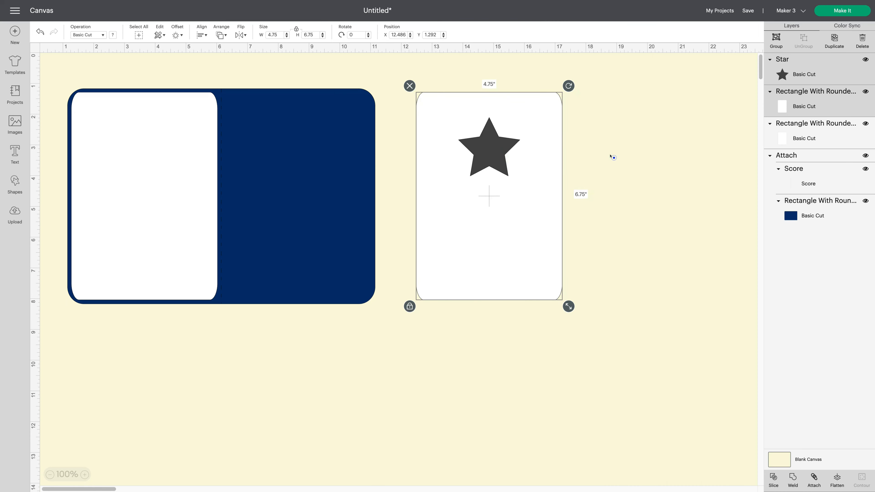
left_click(612, 157)
Move the star nearer the panel's top edge and enlarge it to about 2.57 by 2.45 inches.
left_click_drag(489, 152, 478, 144)
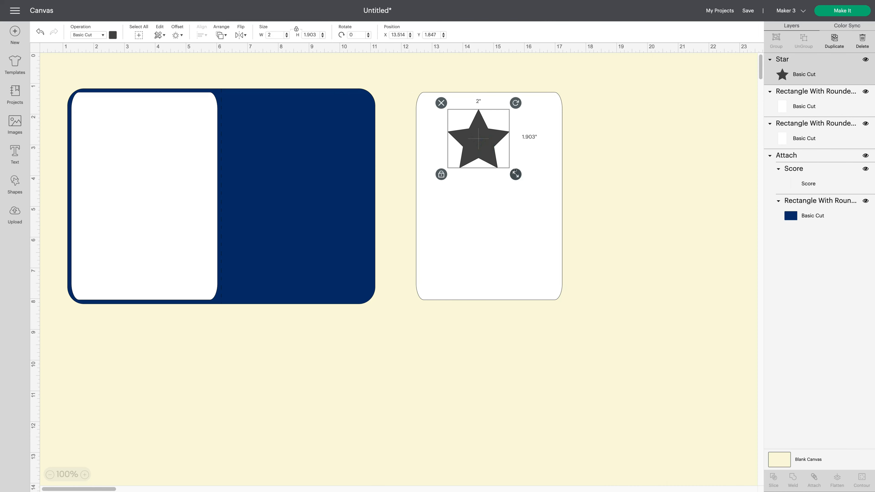
left_click_drag(515, 172, 532, 189)
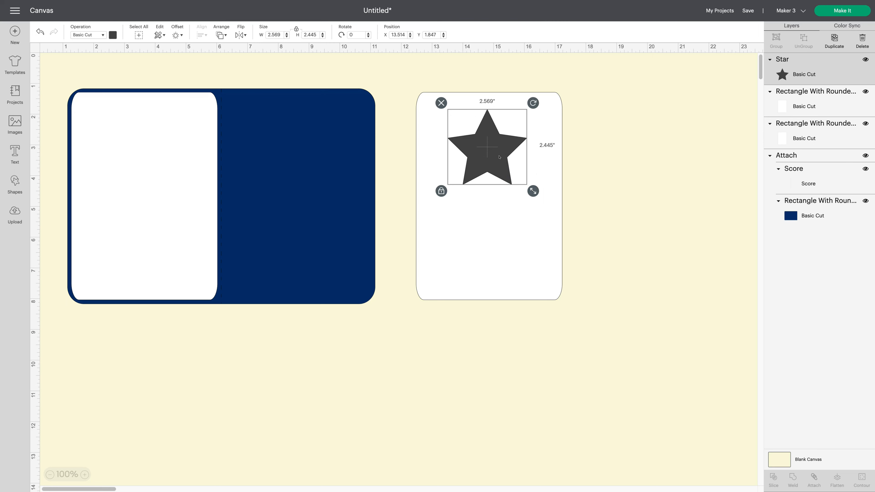
left_click_drag(498, 157, 502, 157)
left_click(625, 160)
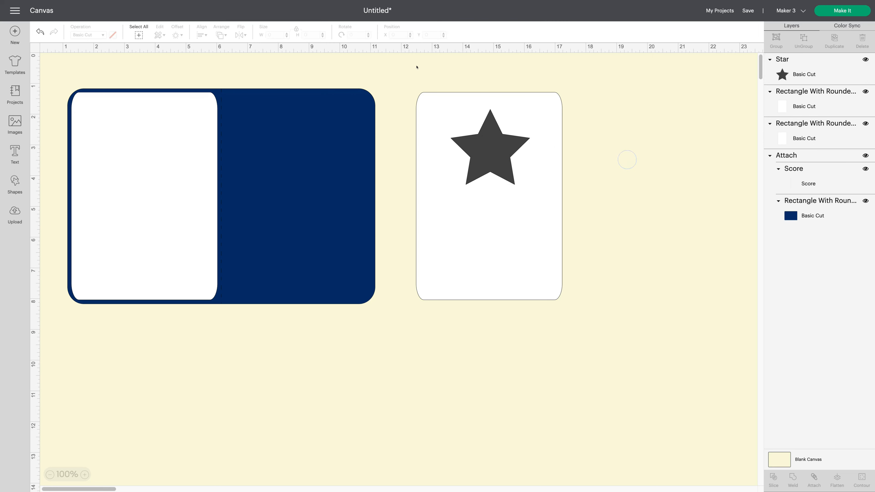
Center the enlarged star horizontally on the separate white panel and slice the two shapes.
left_click_drag(417, 67, 574, 305)
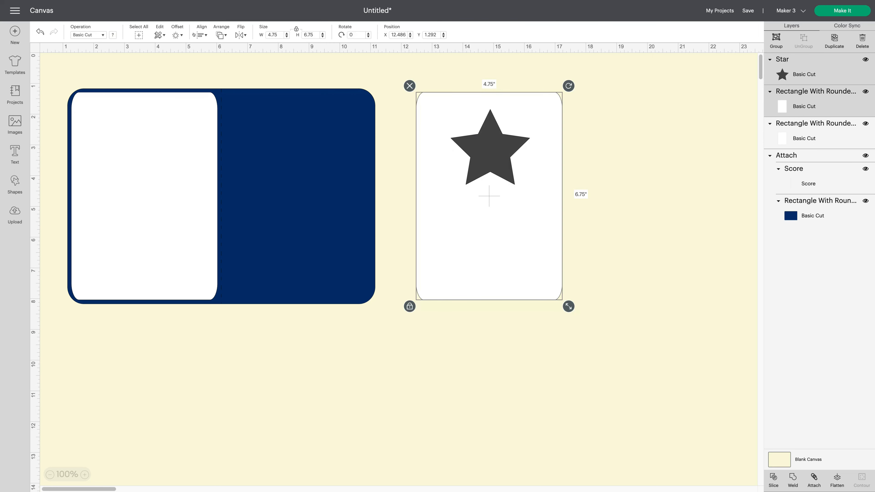
left_click(200, 35)
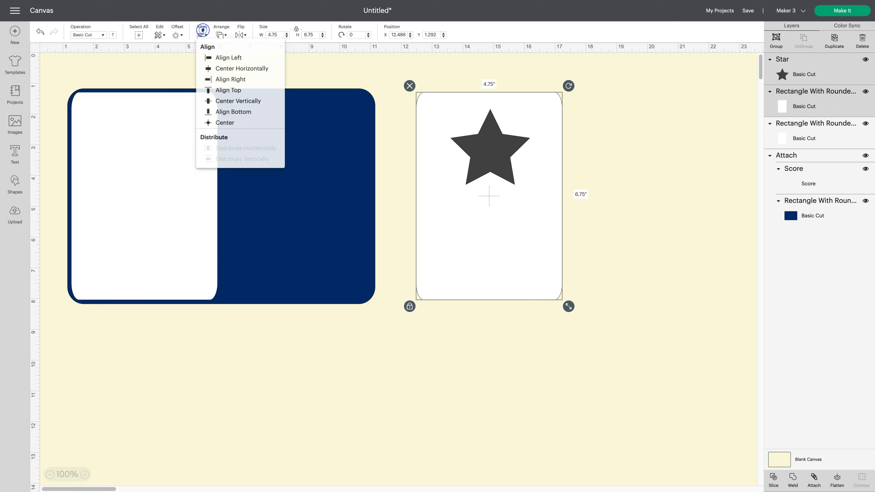
left_click(254, 68)
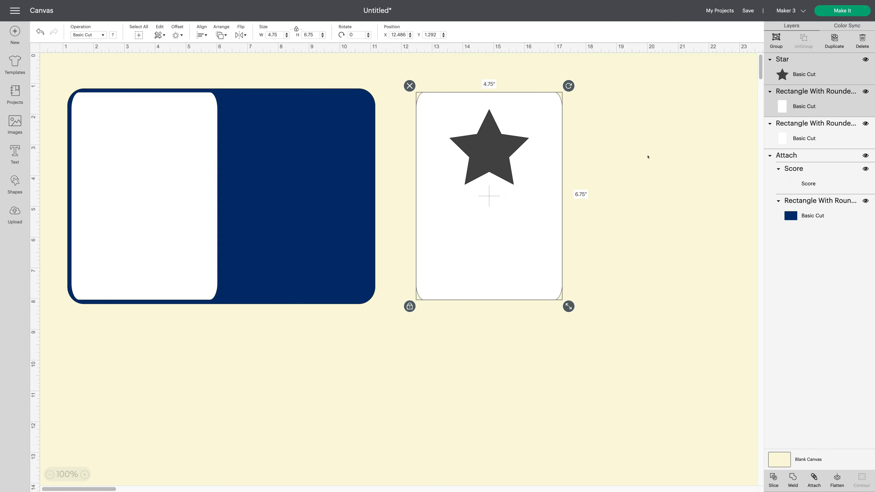
right_click(522, 234)
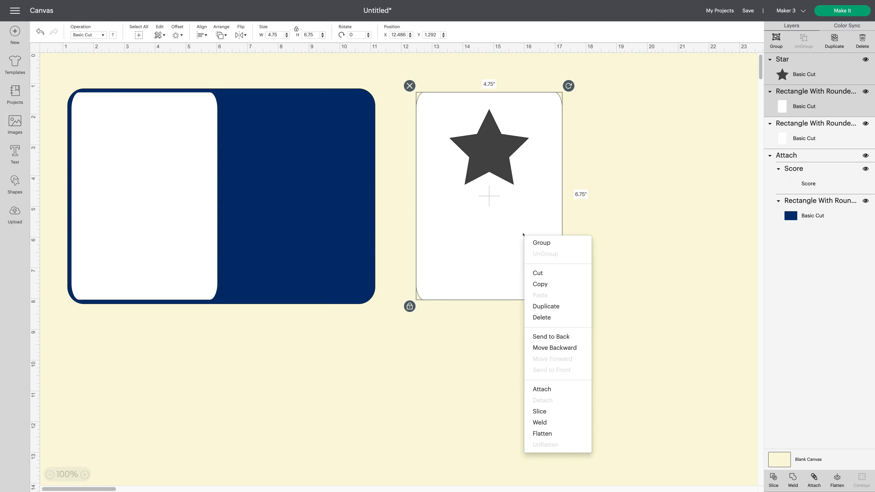
left_click(553, 410)
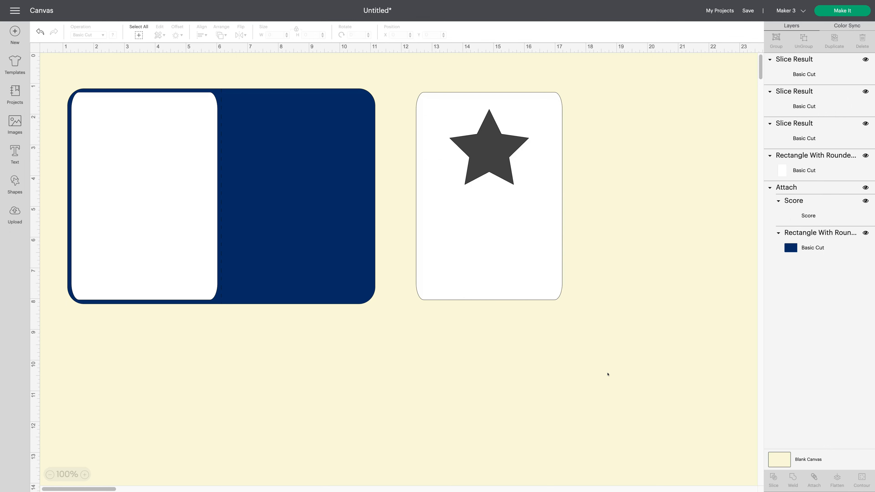
Pull the dark star slice off the panel and delete it.
left_click(493, 155)
left_click_drag(493, 156, 672, 159)
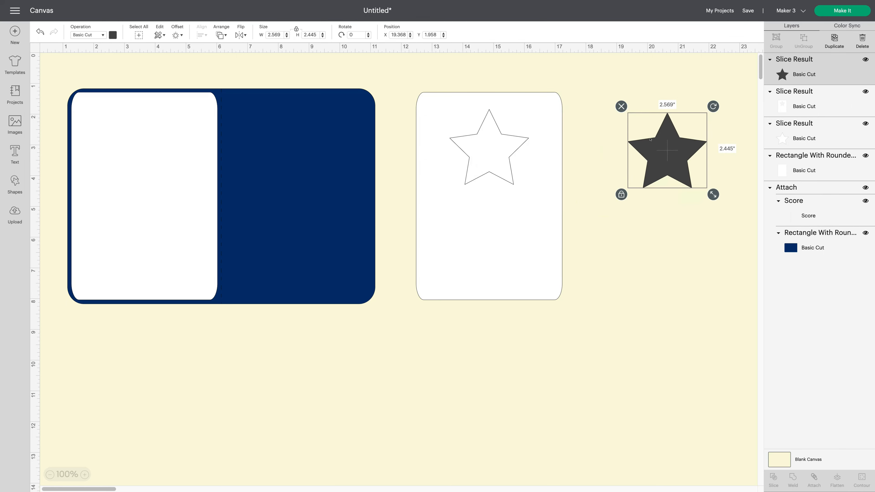
left_click(620, 106)
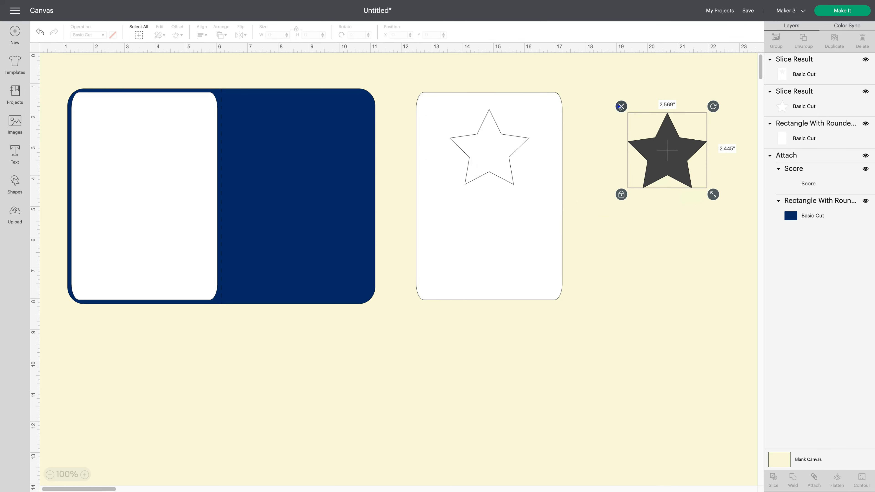
Separate the panel with the star cutout from the white star piece and place both side by side next to the card.
left_click(496, 159)
left_click_drag(496, 159, 497, 265)
left_click_drag(494, 142, 619, 146)
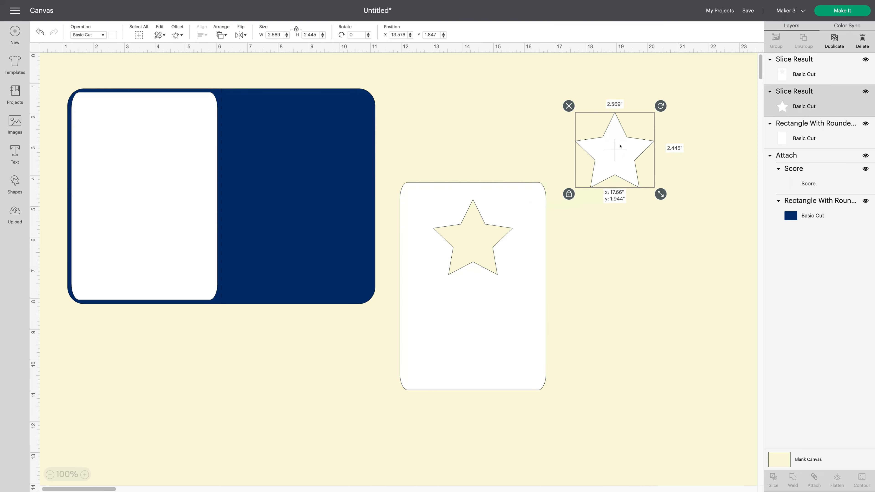
left_click_drag(520, 269, 522, 177)
Nudge the loose white star to about X 17.65, Y 2.01 and send it to the front.
left_click_drag(611, 166, 611, 168)
right_click(612, 168)
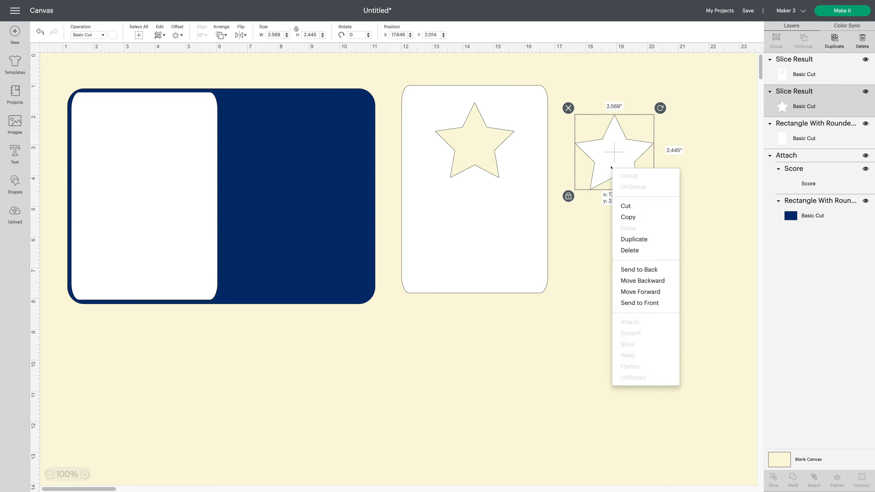
left_click(653, 300)
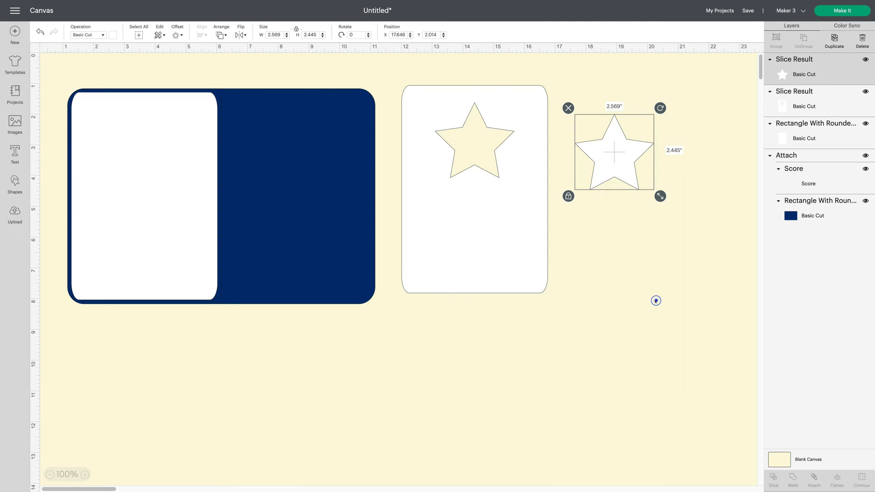
Place the panel with the star cutout on the card's right half and move the loose white star to about X 14.08, Y 2.22.
mouse_move(634, 152)
left_mouse_down()
mouse_move(516, 163)
mouse_move(585, 173)
mouse_move(631, 161)
left_mouse_up()
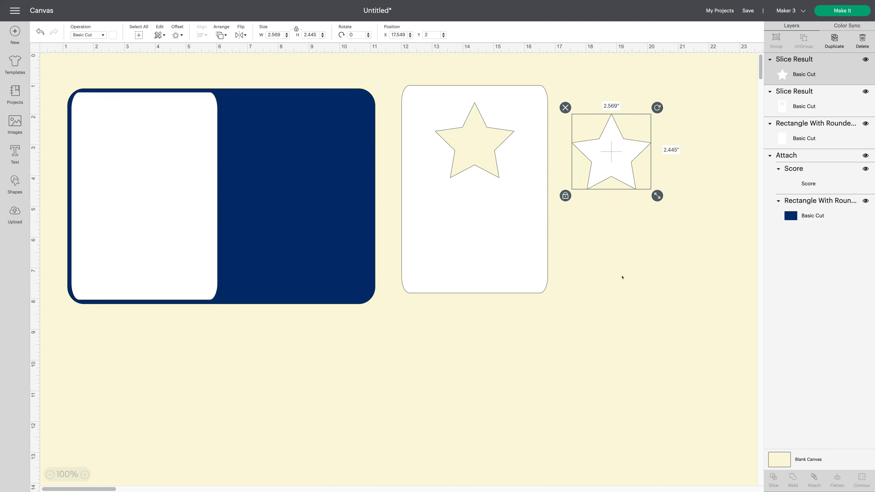
left_click_drag(517, 250, 341, 257)
left_click_drag(625, 151, 518, 157)
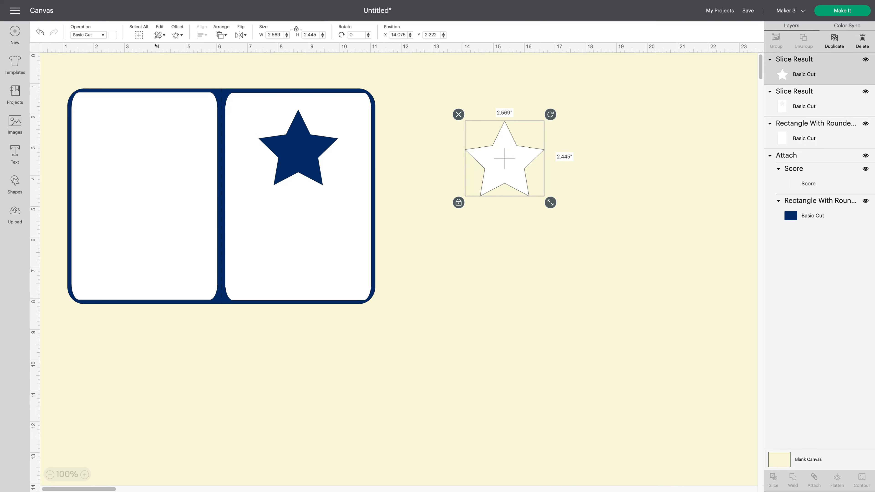
Create a 0.10 in offset with rounded corners around the loose white star.
left_click(173, 35)
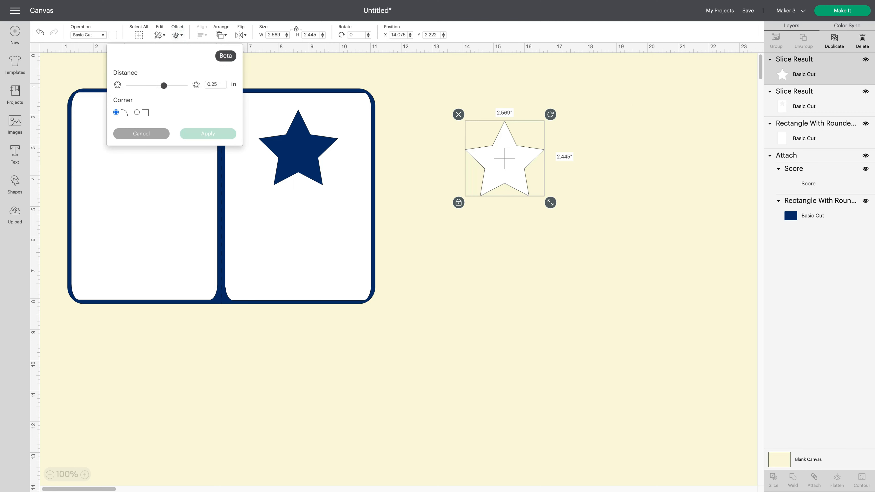
left_click(220, 84)
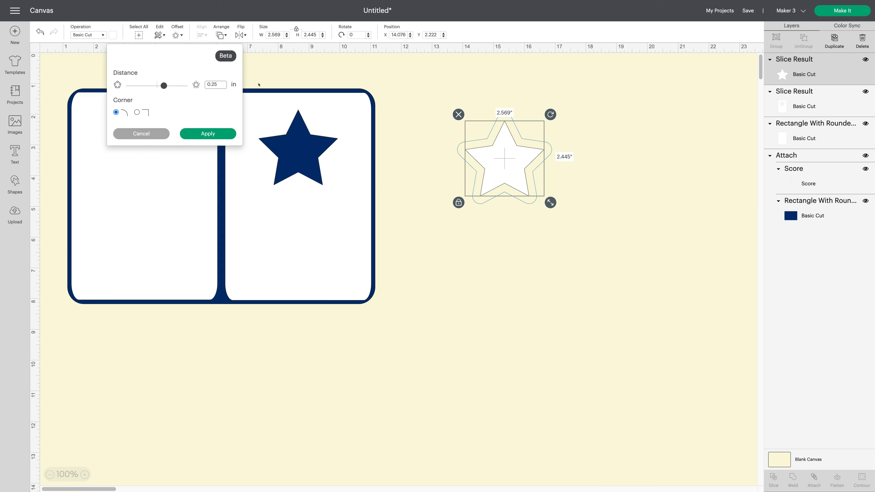
key("BackSpace")
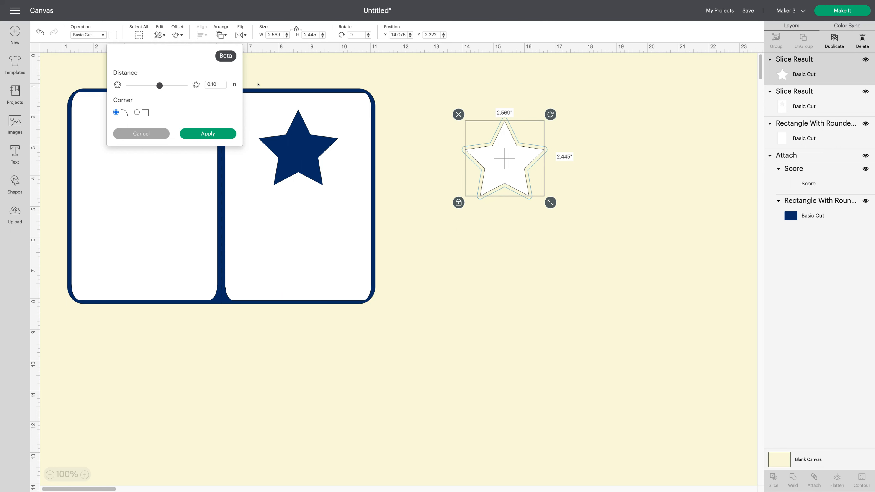
left_click(203, 133)
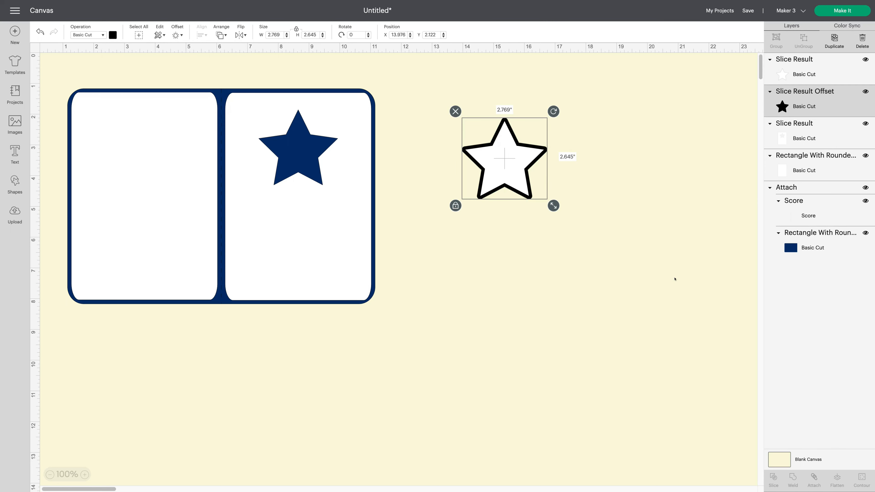
left_click(647, 267)
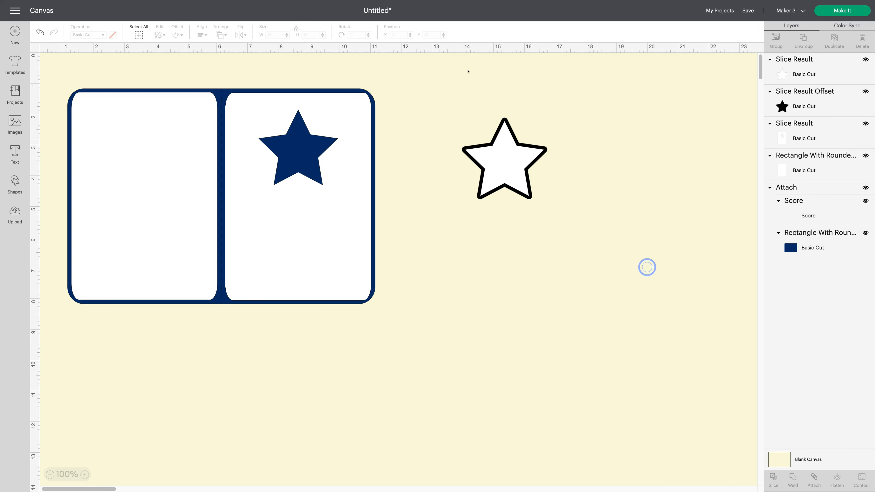
Group the white star with its black offset and place the group over the star cutout at about X 7.92, Y 2.46.
left_click_drag(464, 110, 581, 247)
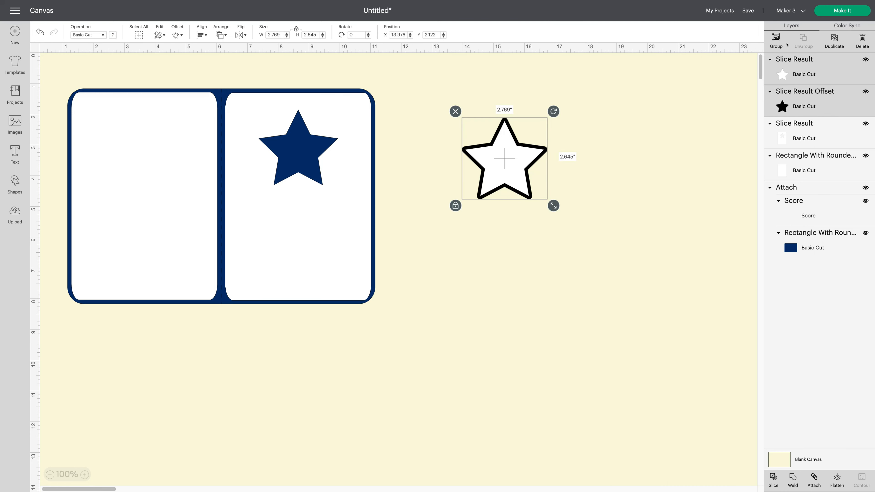
left_click(775, 40)
left_click_drag(523, 188, 342, 197)
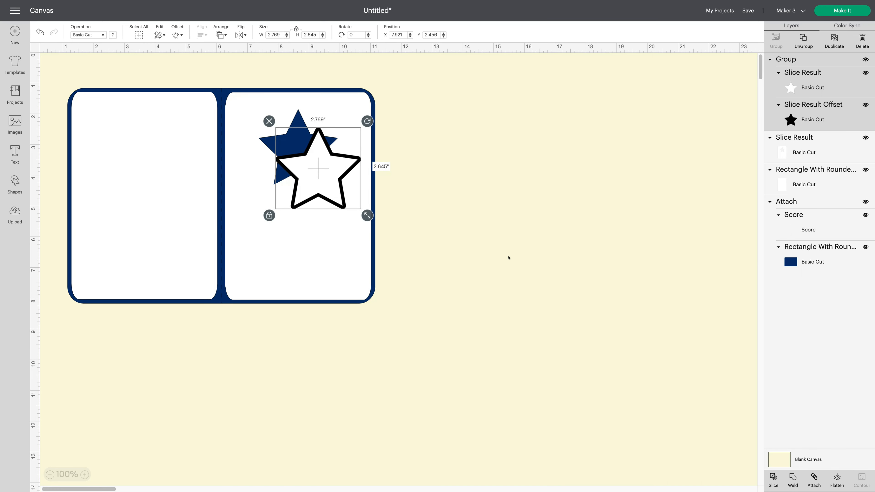
Duplicate the outlined star group, shrink the copy to about 1.38 by 1.32 inches, and place it inside the large outlined star.
right_click(330, 175)
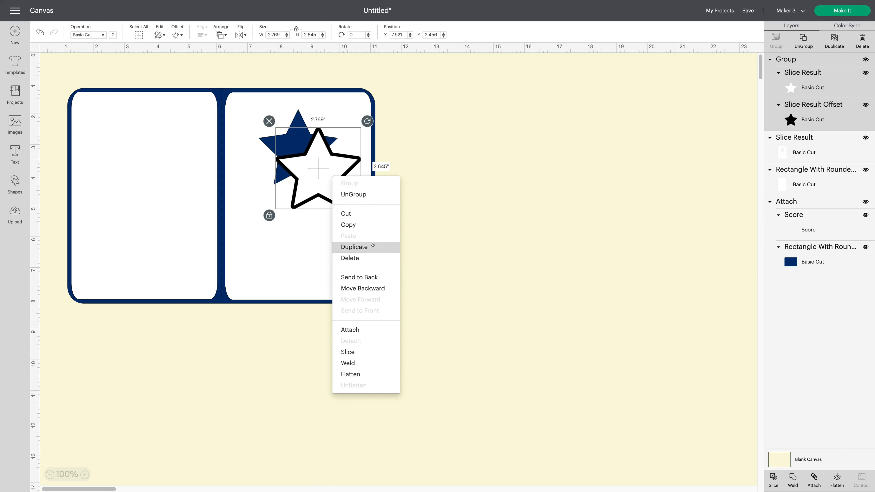
left_click(375, 245)
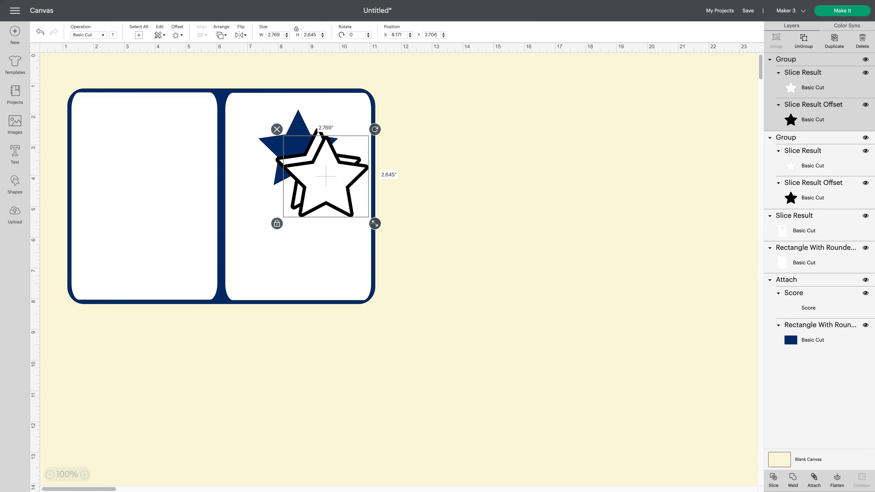
left_click_drag(361, 213, 319, 167)
left_click(497, 225)
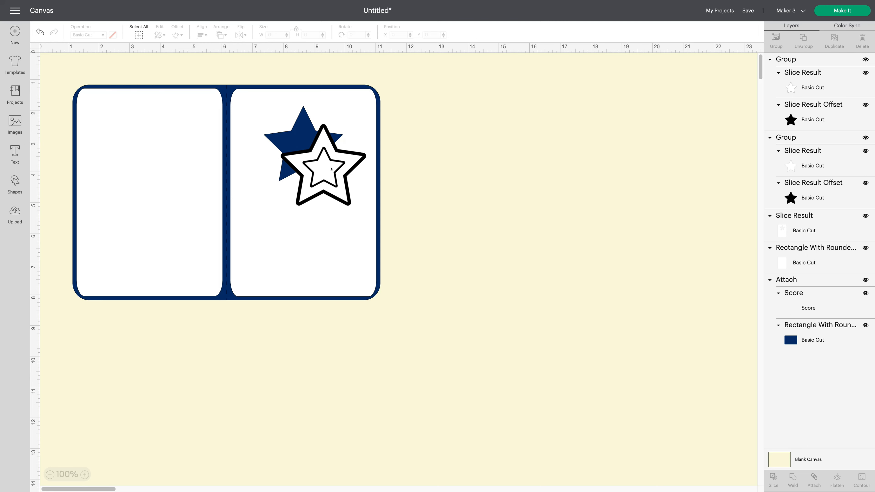
Duplicate the medium outlined star, shrink the copy to about 0.46 inch wide, and place it above the navy star at about X 7.35, Y 1.75.
left_click(328, 174)
right_click(328, 175)
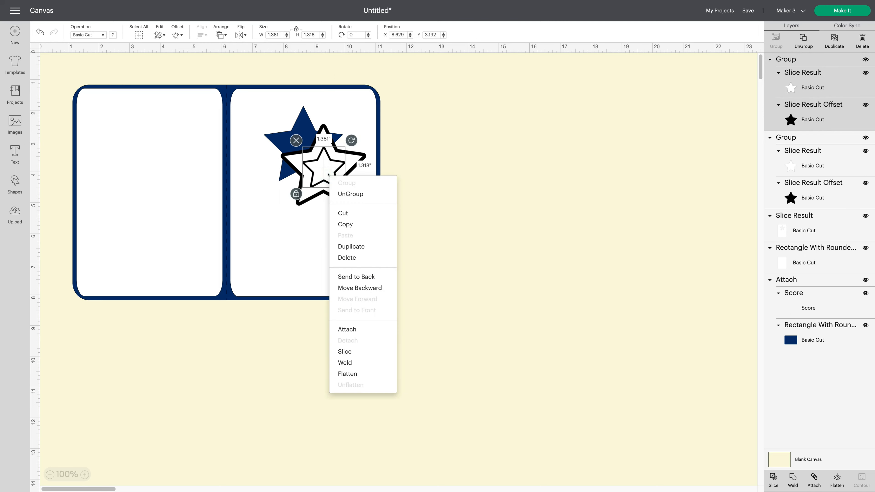
left_click(377, 246)
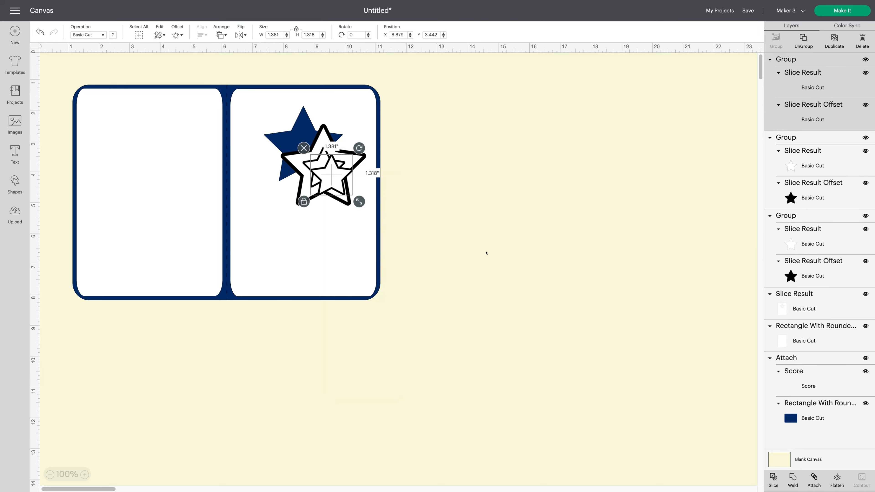
left_click_drag(358, 199, 270, 110)
Duplicate the small outlined star twice, placing one copy left of the navy star and the other near the panel's upper-right corner.
right_click(271, 110)
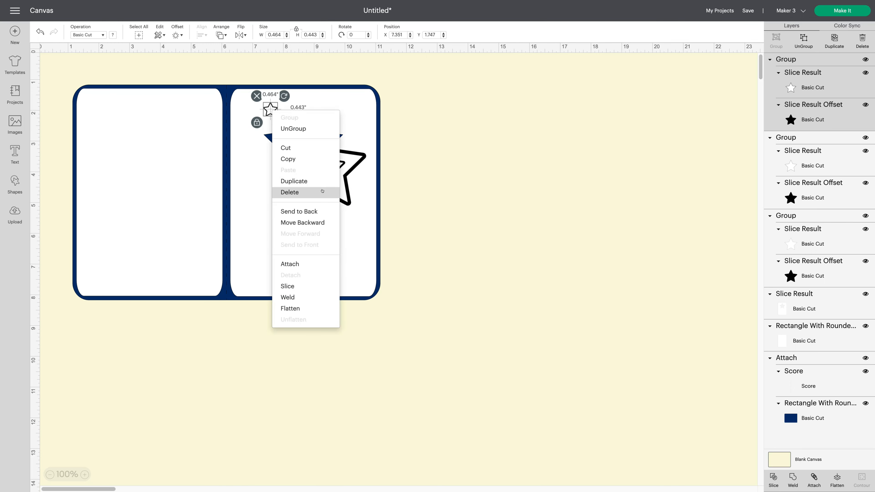
left_click(293, 181)
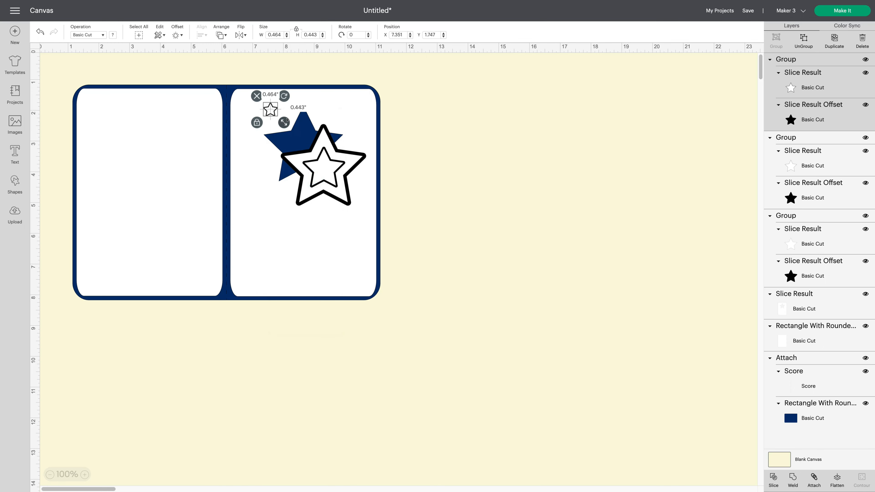
left_click_drag(281, 117, 243, 160)
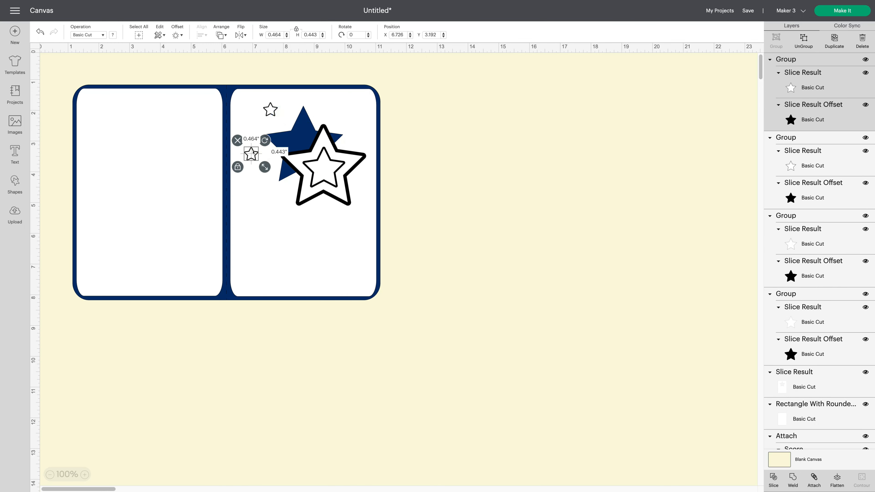
right_click(254, 154)
left_click(302, 224)
left_click_drag(259, 161, 344, 111)
left_click(466, 182)
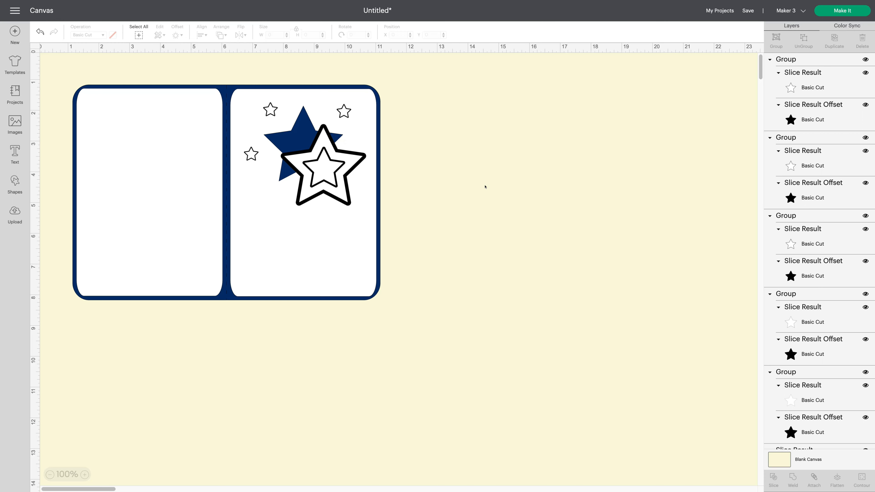
Recolor the large star's offset layer dark red.
scroll(488, 196, "up", 1)
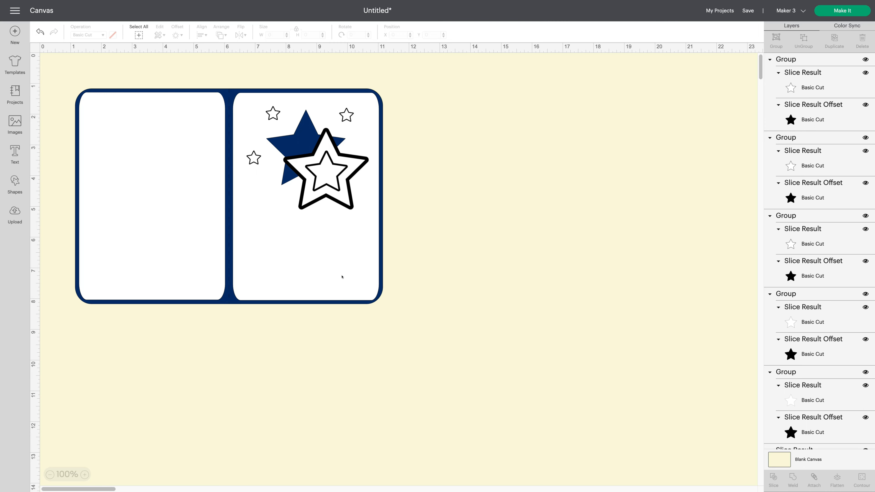
left_click(351, 208)
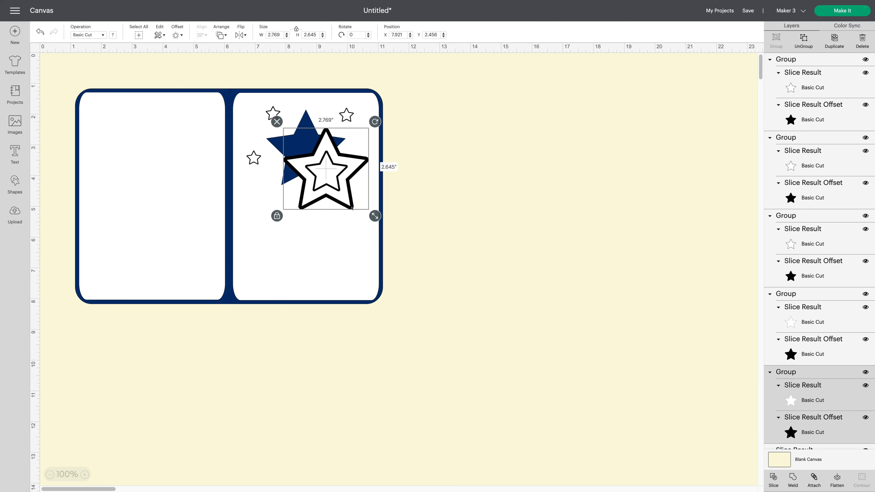
left_click(833, 428)
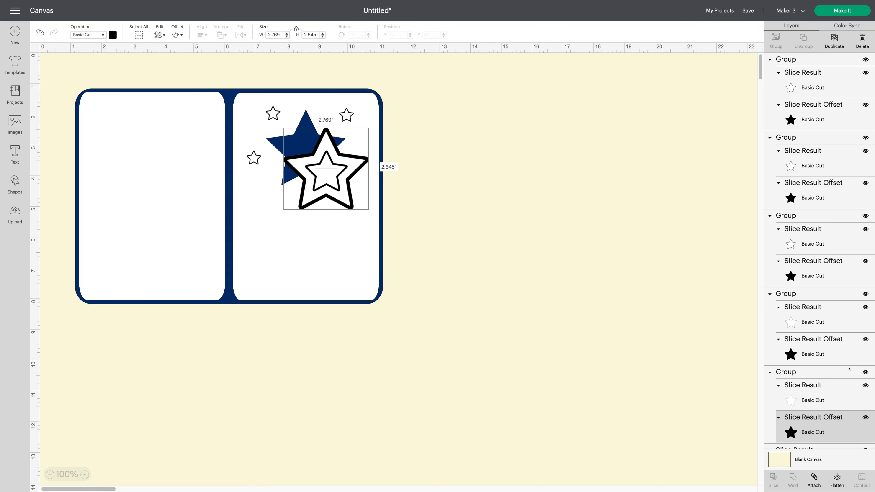
left_click(110, 35)
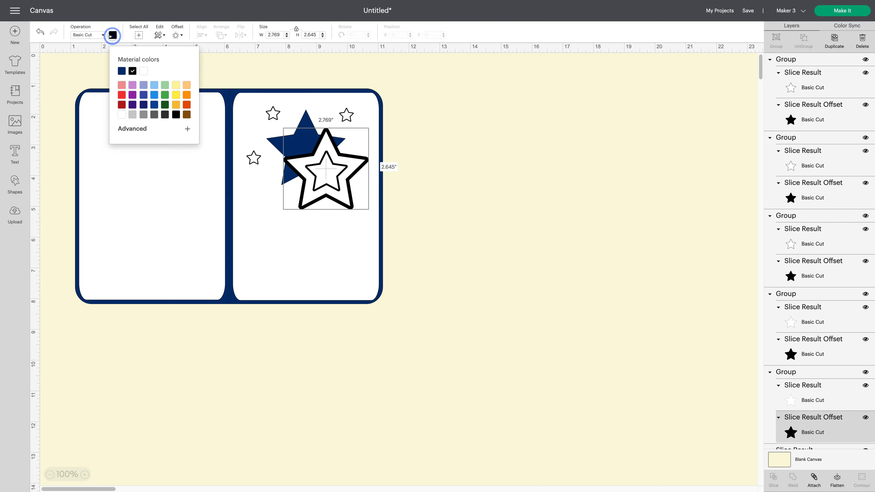
left_click(121, 70)
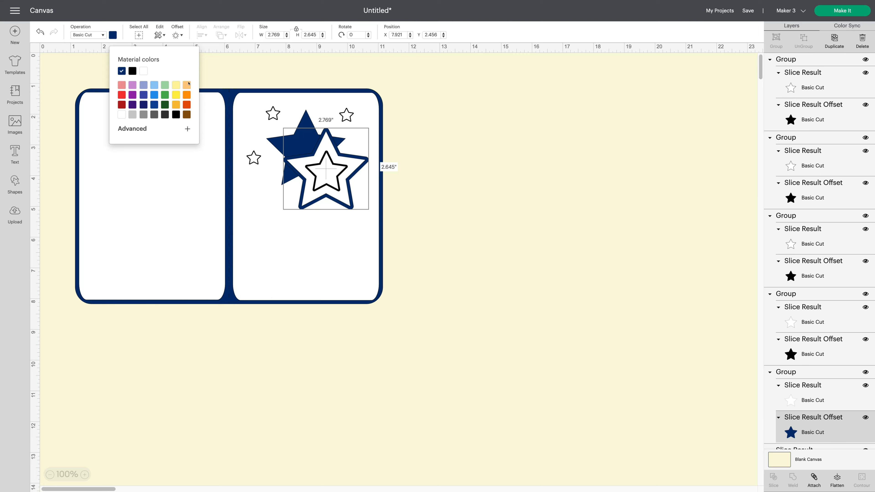
left_click(121, 104)
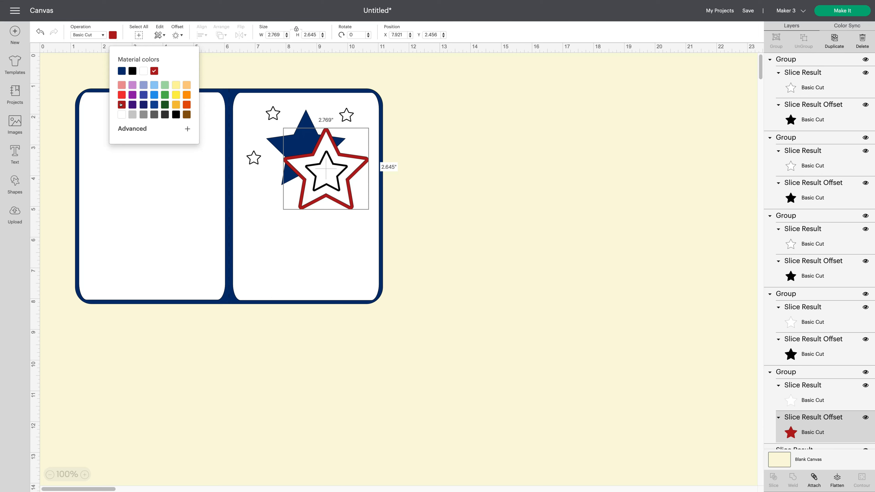
Recolor the offset layers of the two small stars on the panel's left side with the same dark red.
left_click(256, 158)
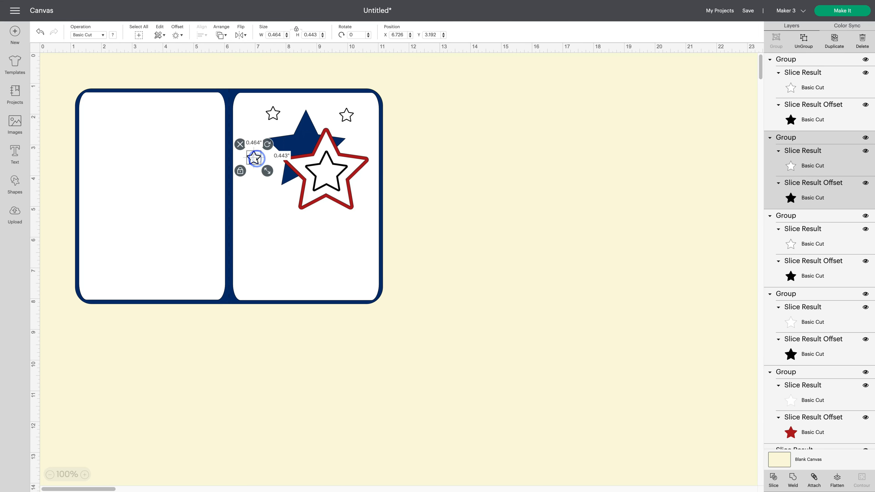
left_click(111, 35)
left_click(154, 71)
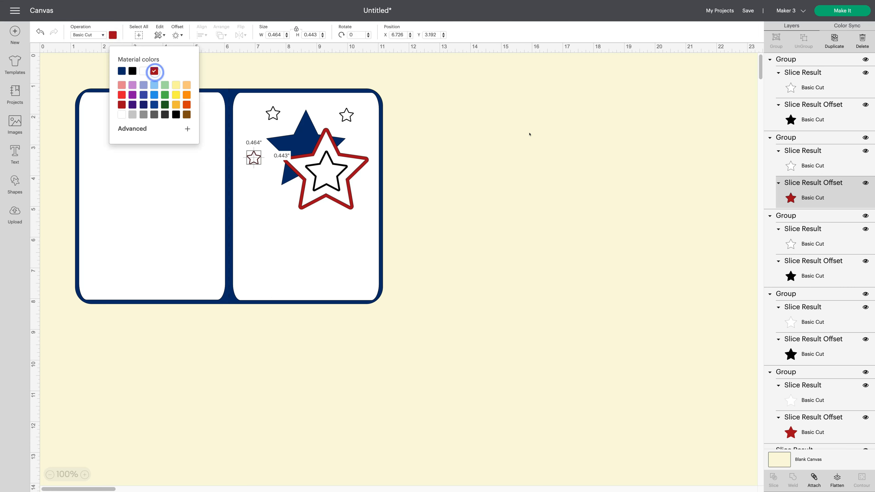
left_click(528, 134)
left_click(275, 111)
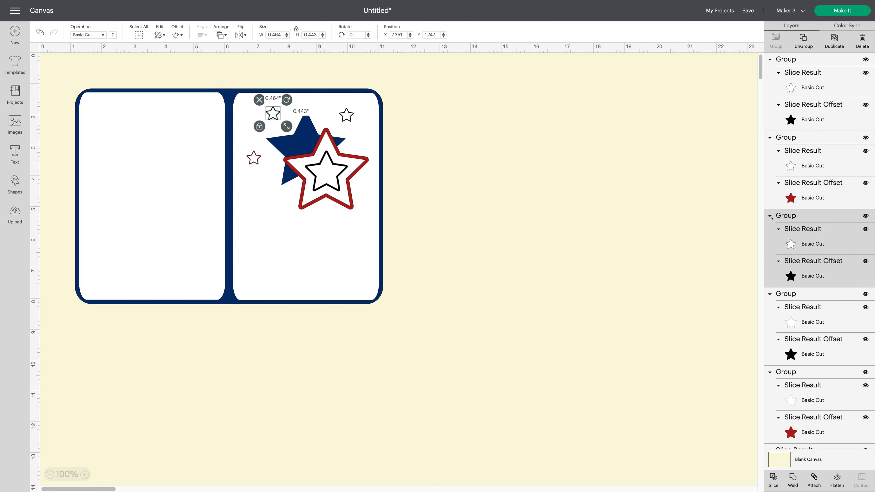
left_click(802, 276)
left_click(112, 35)
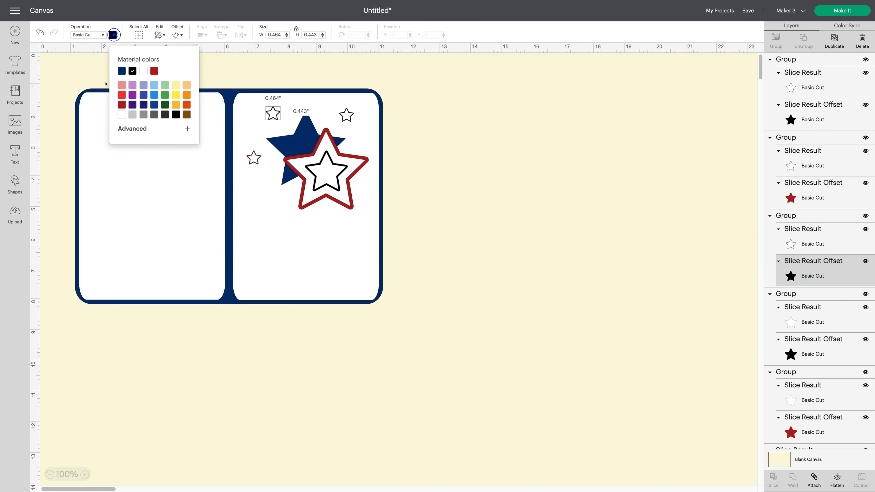
left_click(154, 70)
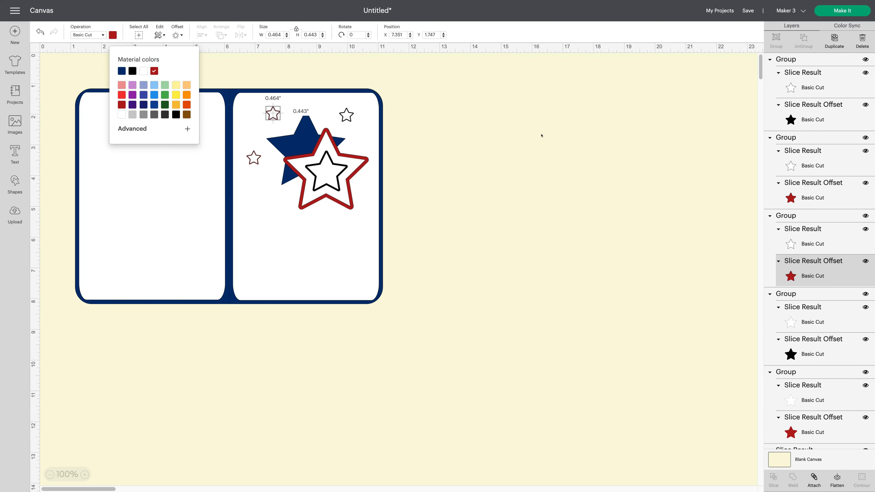
Recolor the offset layers of the medium star and the upper-right small star with the same dark red.
left_click(795, 351)
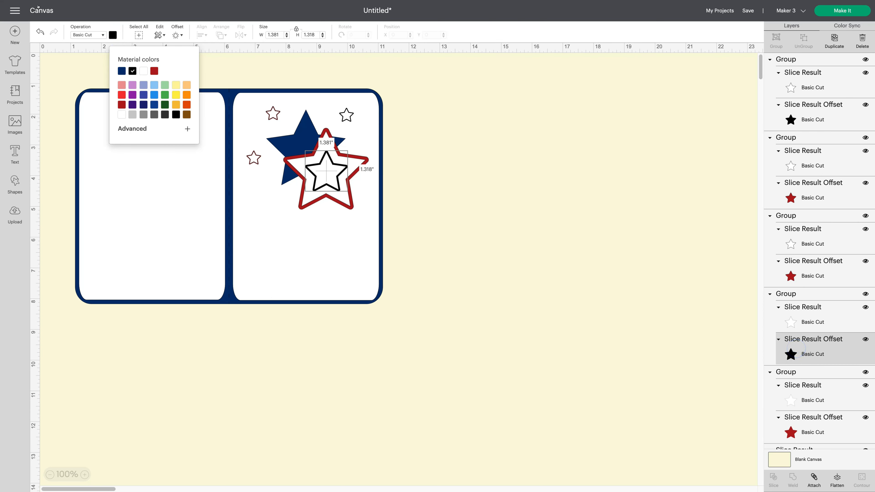
left_click(154, 71)
left_click(531, 139)
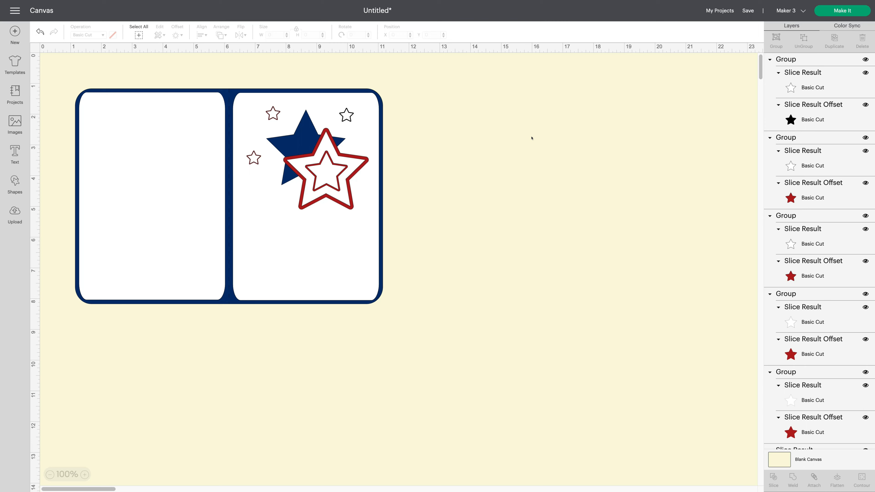
left_click(822, 112)
left_click(113, 34)
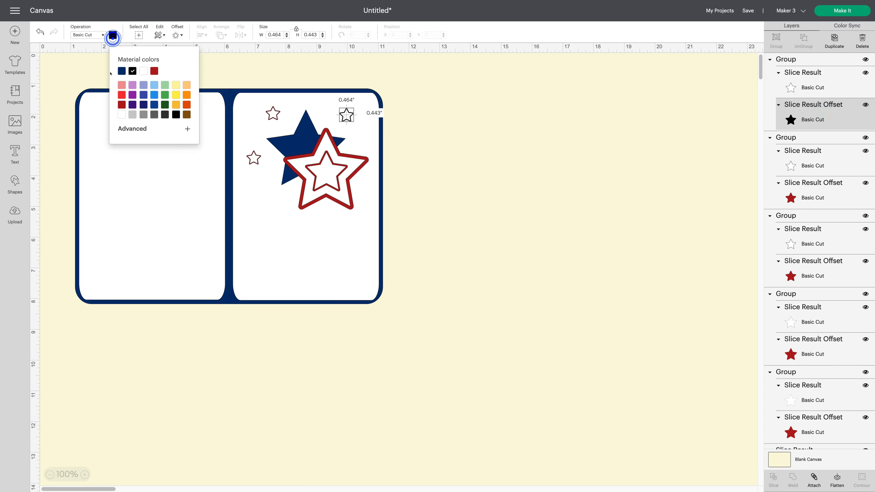
left_click(154, 71)
left_click(541, 195)
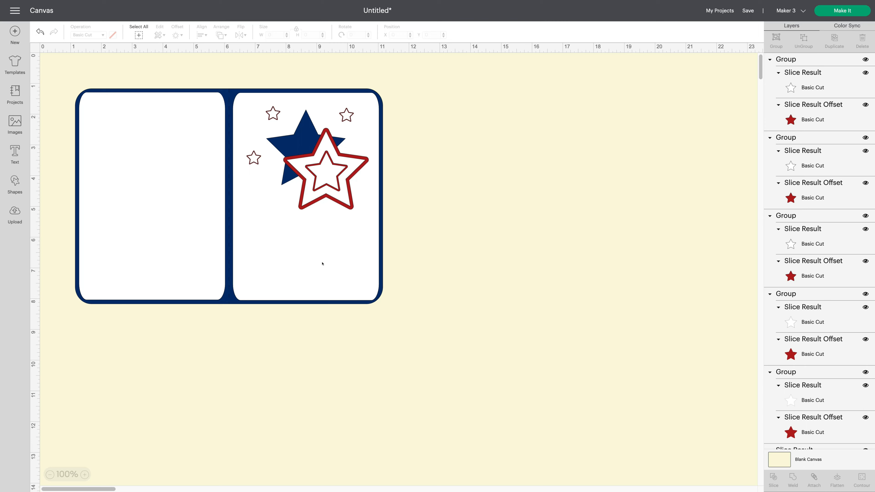
Insert the wavy Tilde banner shape, place it on the empty canvas right of the card, and color it white.
left_click(15, 183)
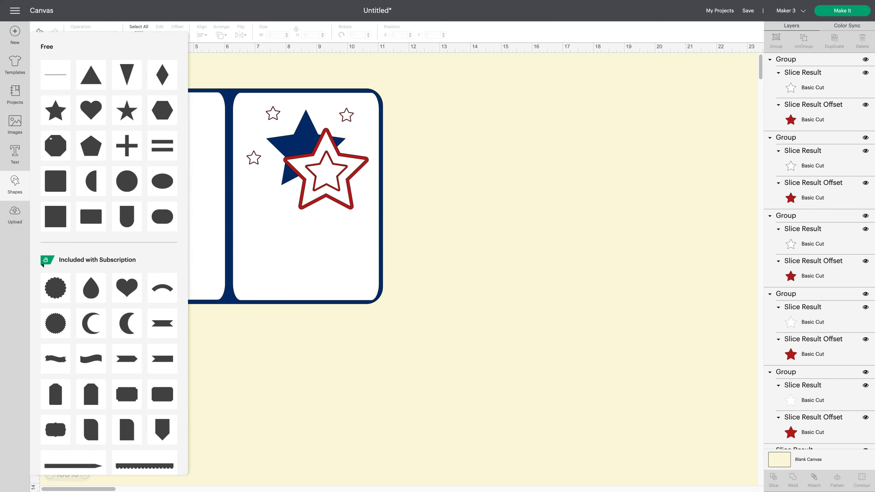
scroll(146, 218, "down", 5)
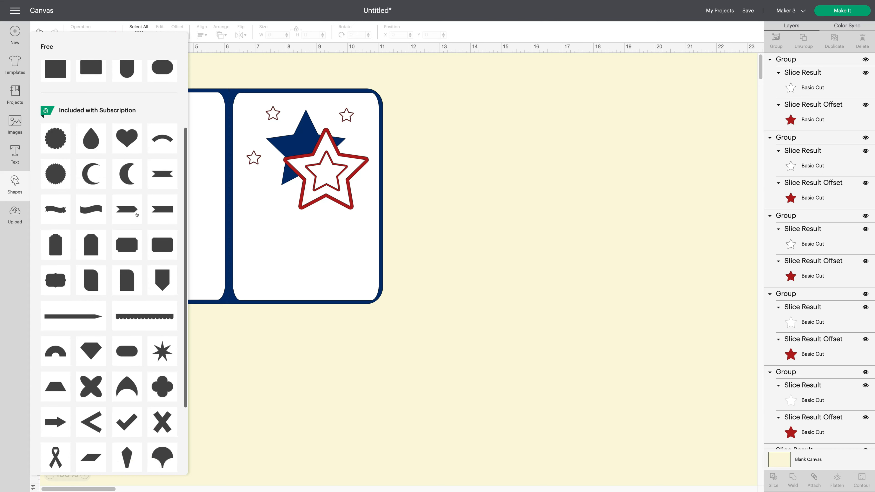
left_click(87, 209)
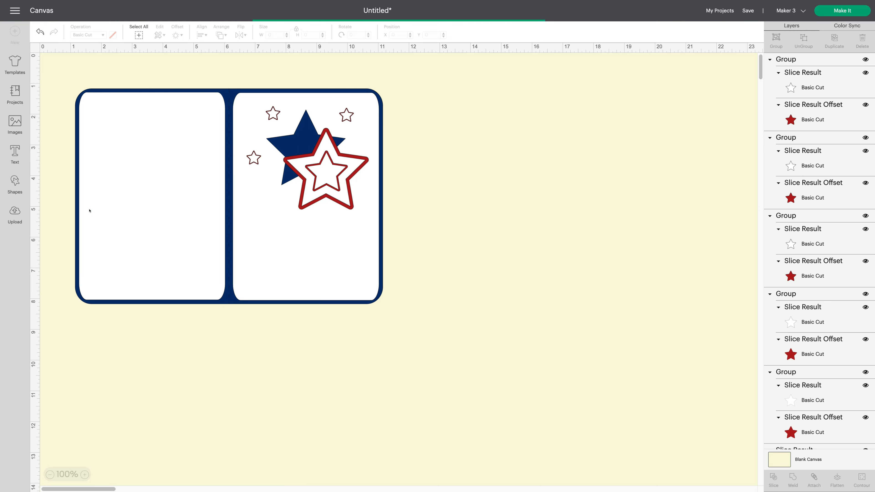
left_click_drag(93, 85, 480, 135)
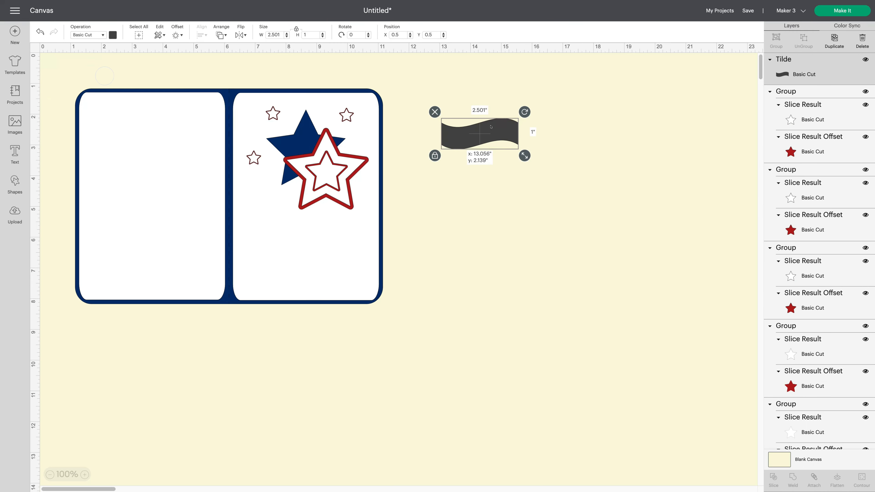
left_click(111, 35)
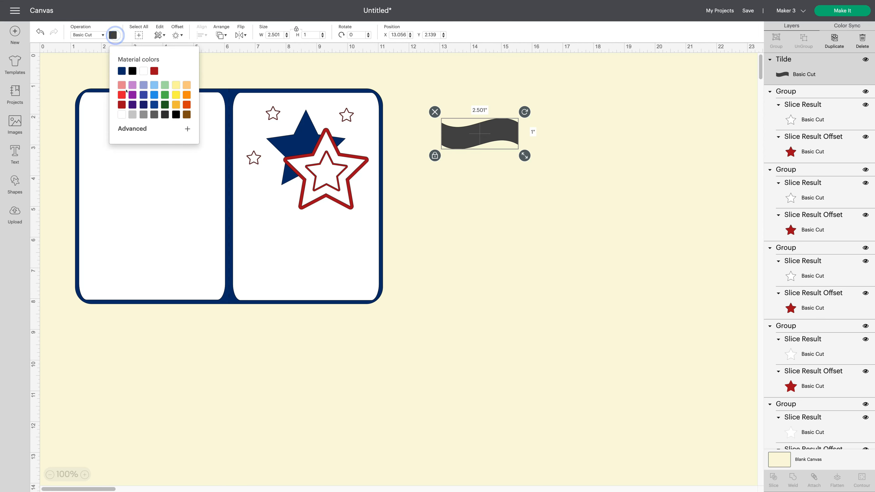
left_click(121, 114)
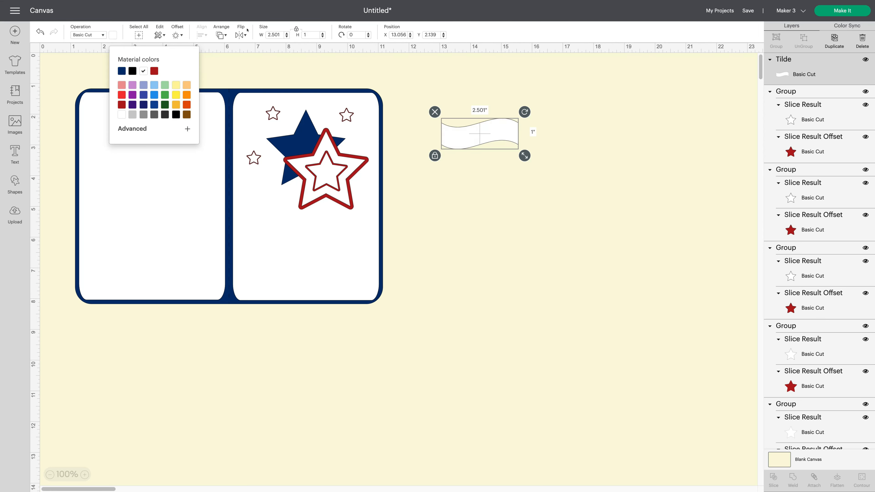
Add a 0.10 in offset with rounded corners around the wavy banner and color the offset layer dark red.
left_click(176, 35)
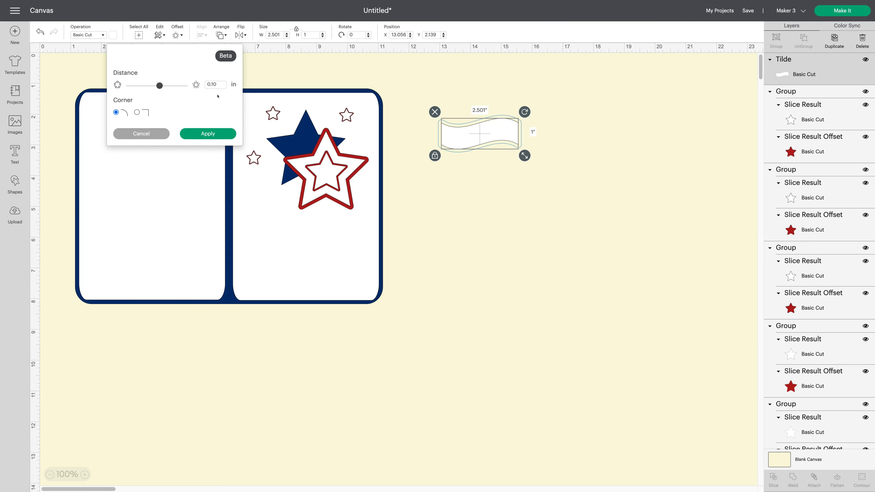
left_click(210, 132)
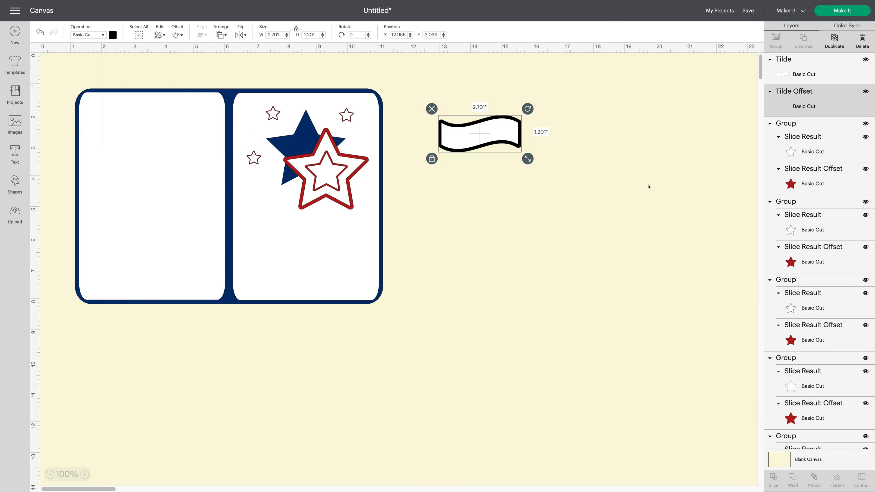
left_click(112, 35)
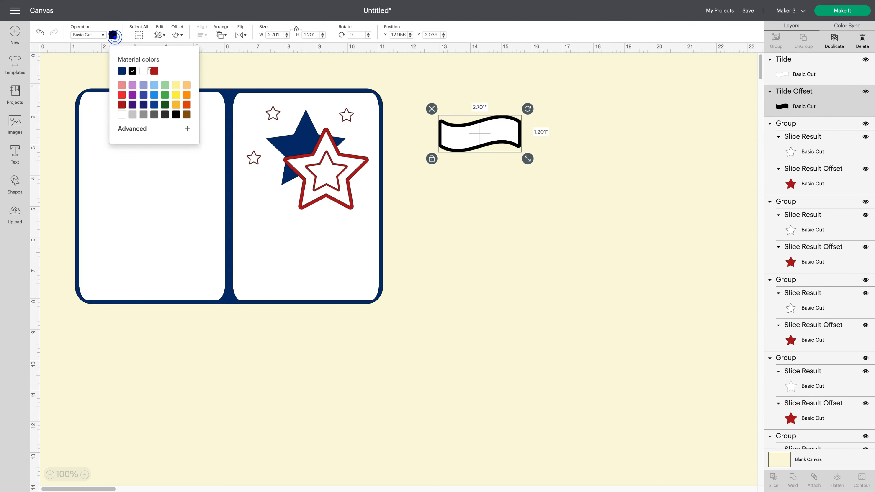
left_click(154, 71)
left_click(528, 180)
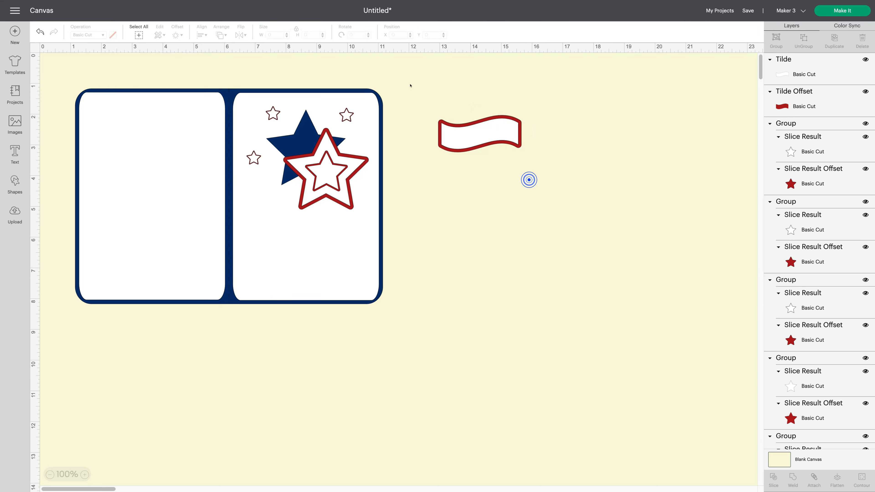
Stretch the banner and its offset together to about 3.98 in wide without scaling the height, and position them right of the card.
left_click_drag(413, 89, 572, 172)
left_click_drag(478, 138, 284, 250)
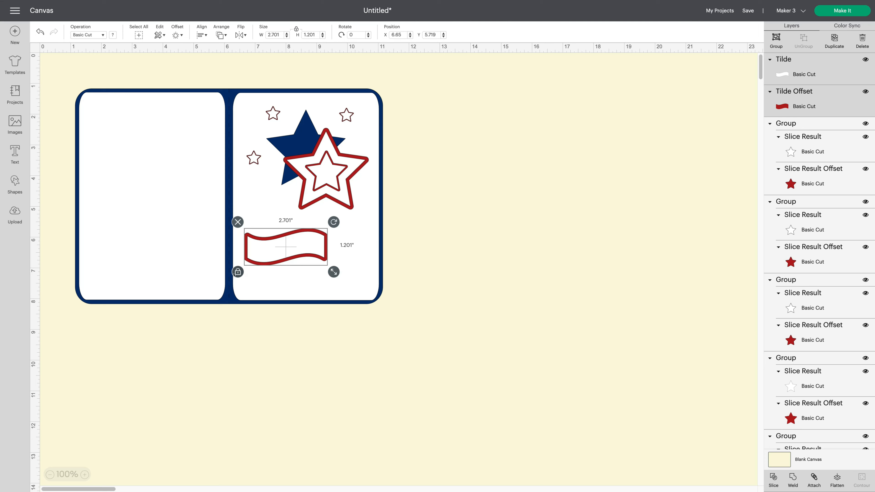
left_click(237, 271)
left_click_drag(335, 273, 373, 273)
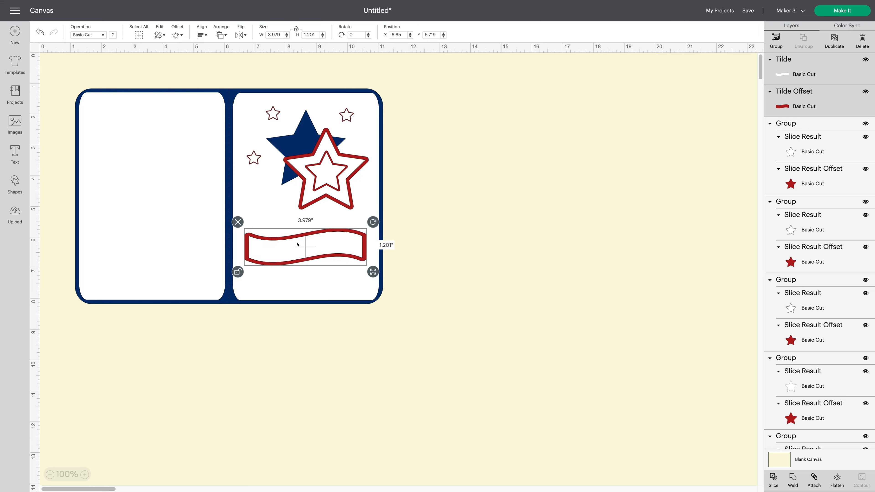
left_click_drag(297, 245, 298, 247)
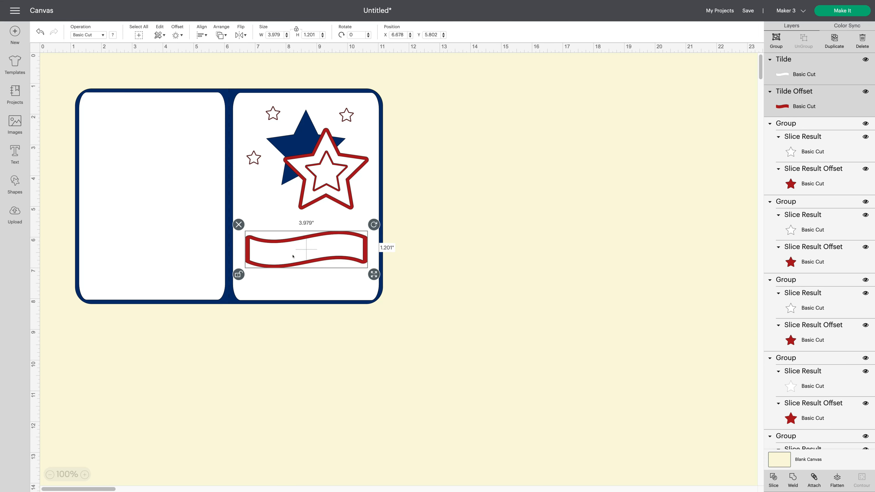
left_click_drag(293, 254, 516, 160)
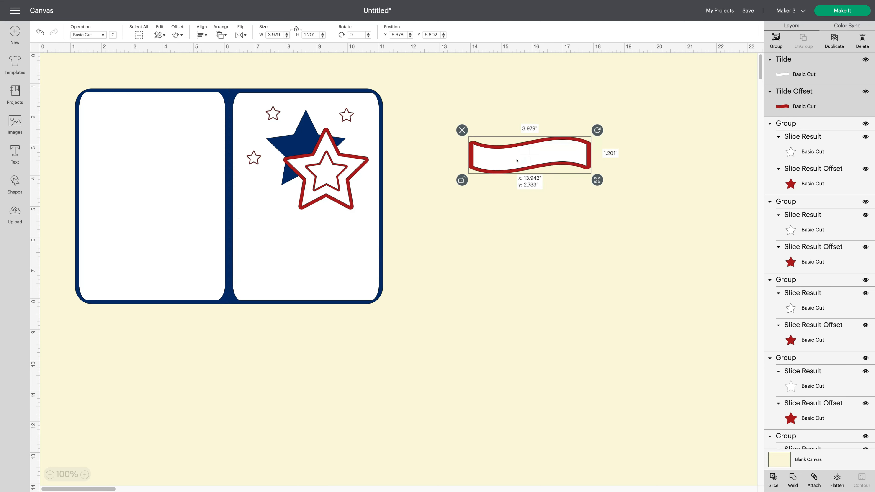
left_click(478, 241)
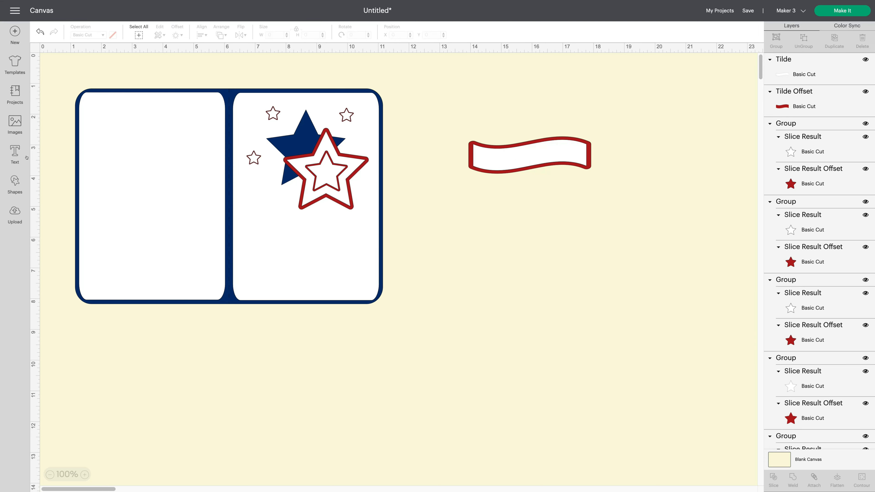
Add the text "Happy" below the banner and shrink it to about 1.39 in wide.
left_click(10, 151)
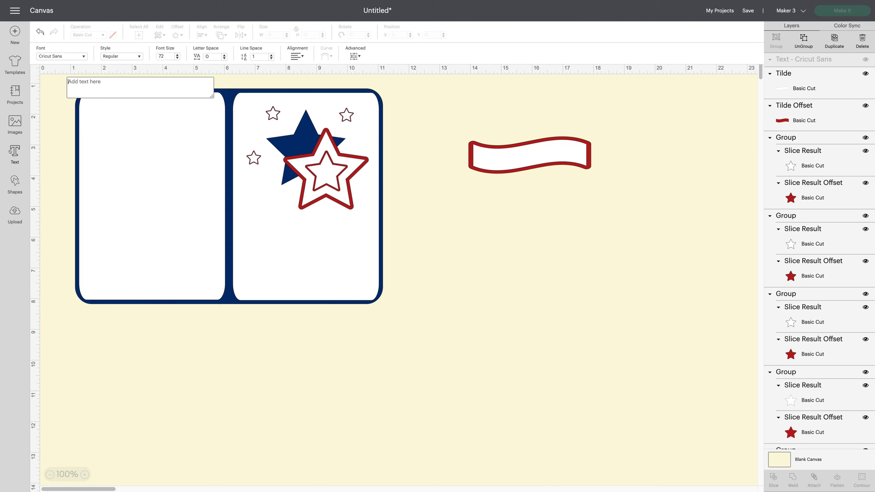
type("Happy")
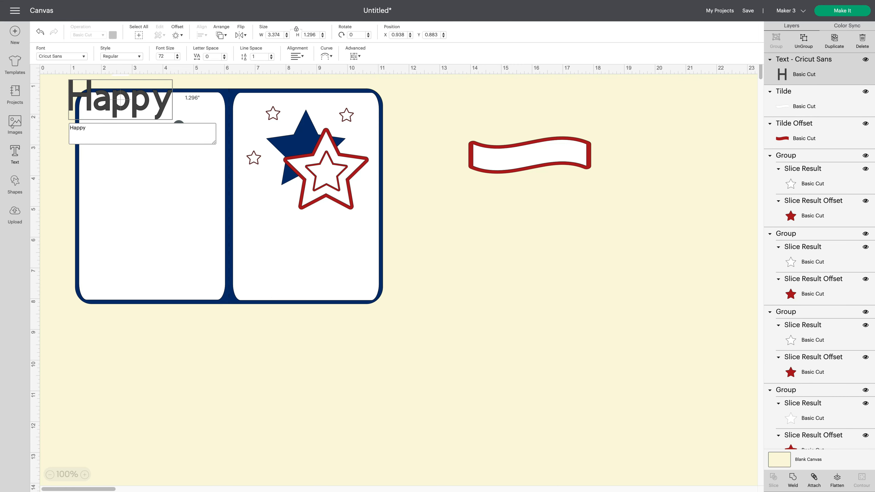
left_click_drag(115, 106, 522, 235)
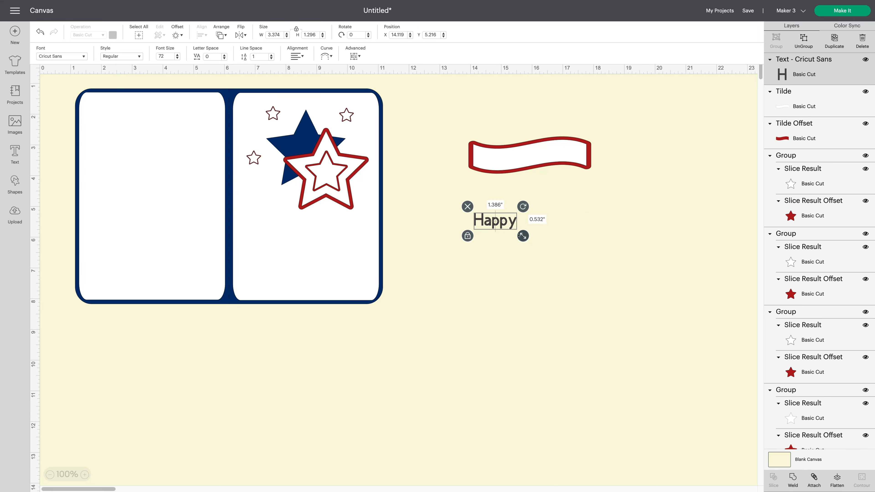
Curve "Happy" to a diameter of about -3.5, then fit it inside the banner's left half at about 1.34 in wide, rotated to about 355°.
left_click(328, 55)
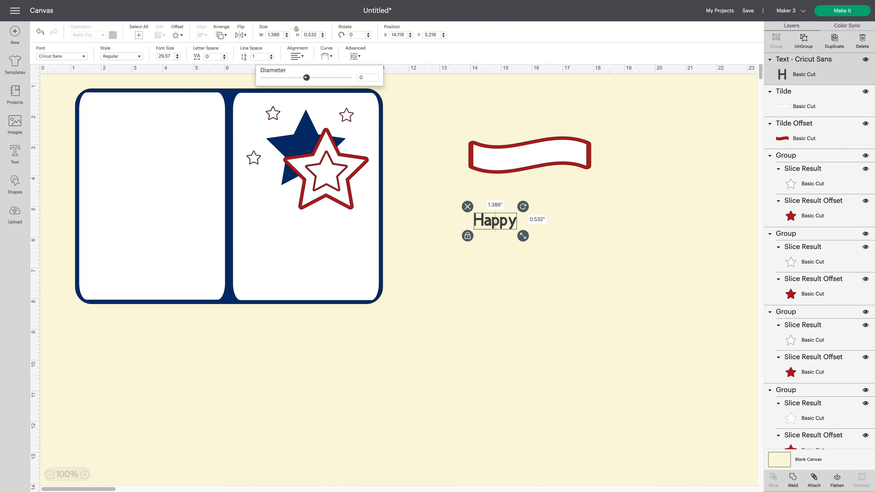
left_click_drag(305, 77, 282, 76)
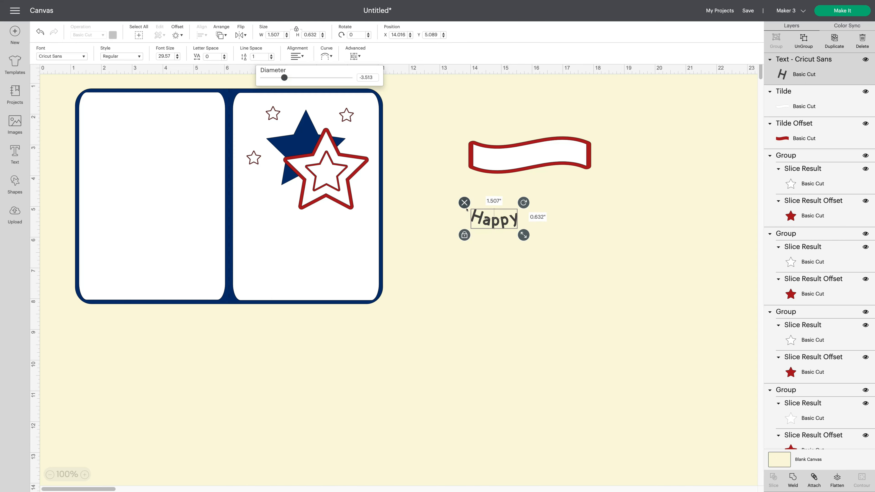
left_click_drag(499, 220, 529, 171)
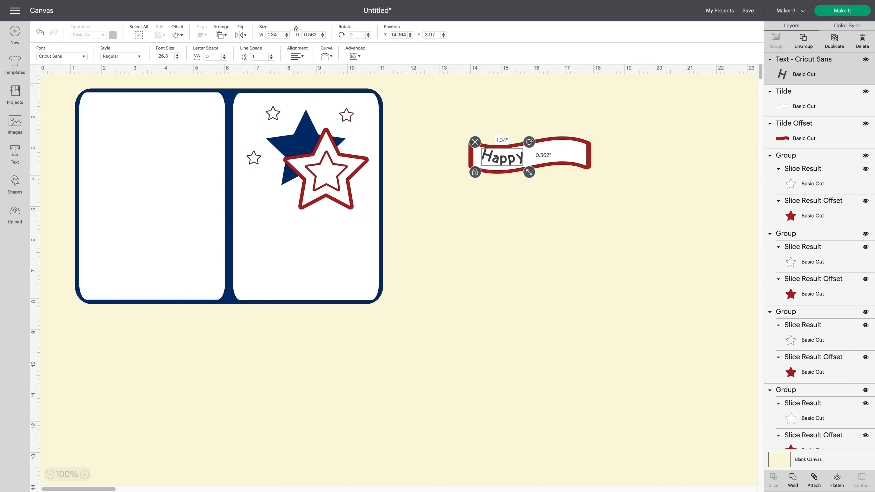
left_click_drag(528, 141, 514, 157)
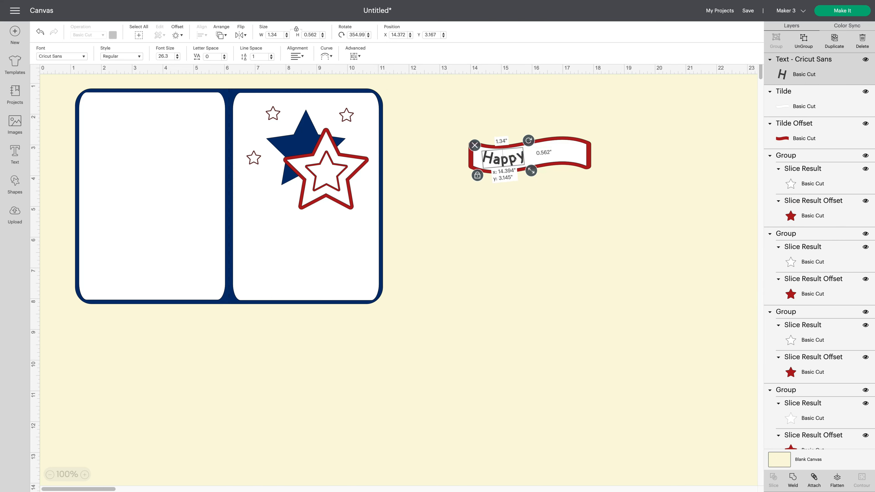
left_click(537, 197)
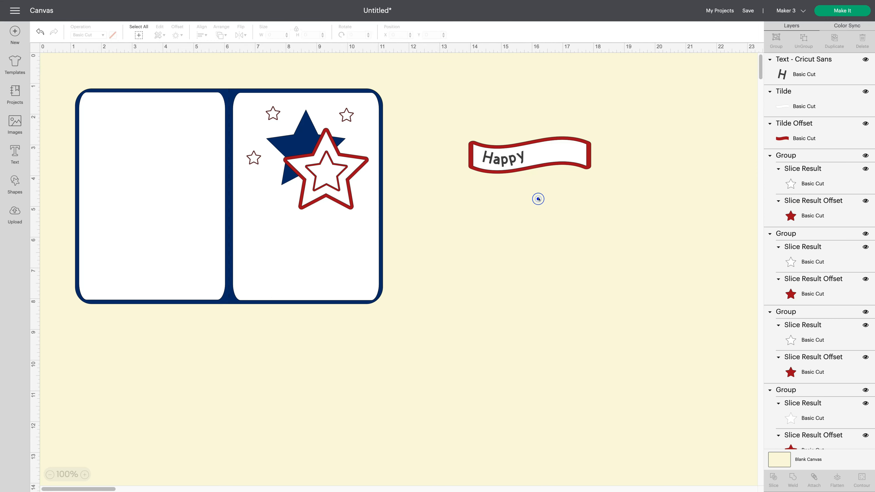
Recolor the "Happy" text with the card's navy.
left_click(516, 159)
left_click(112, 35)
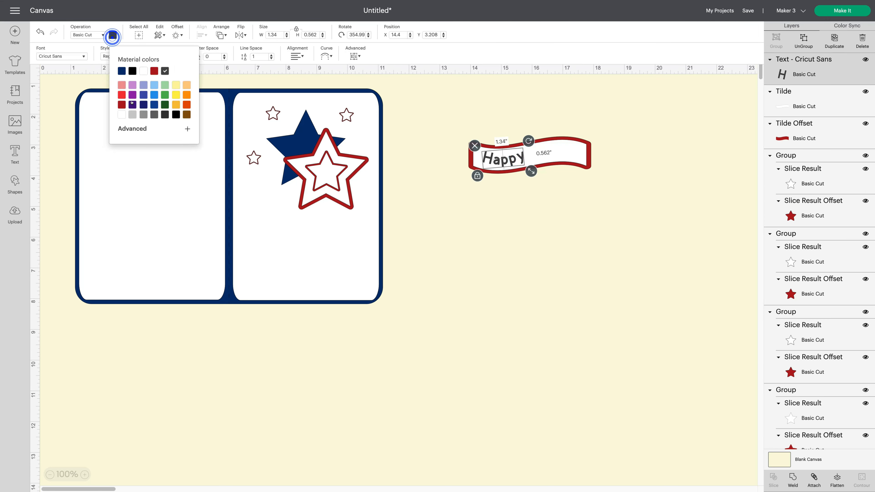
left_click(122, 70)
left_click(522, 225)
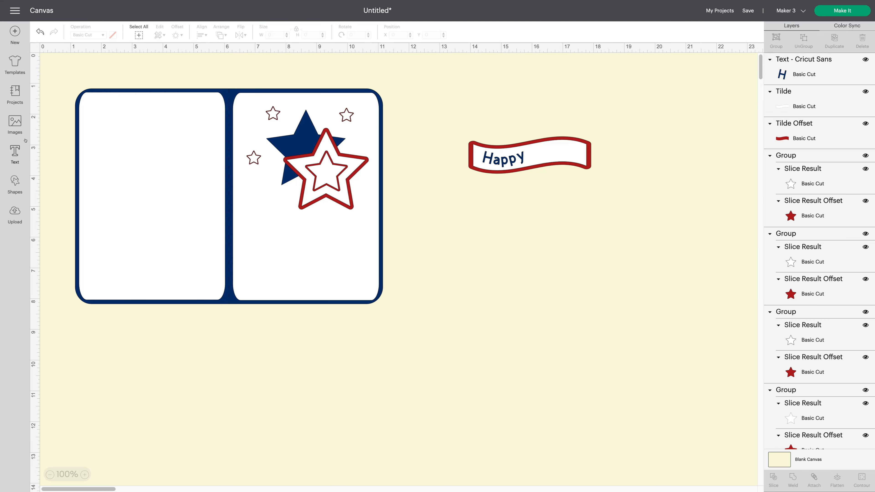
Add the text "Birthday" below the banner and shrink it to about 1.44 in wide.
left_click(14, 151)
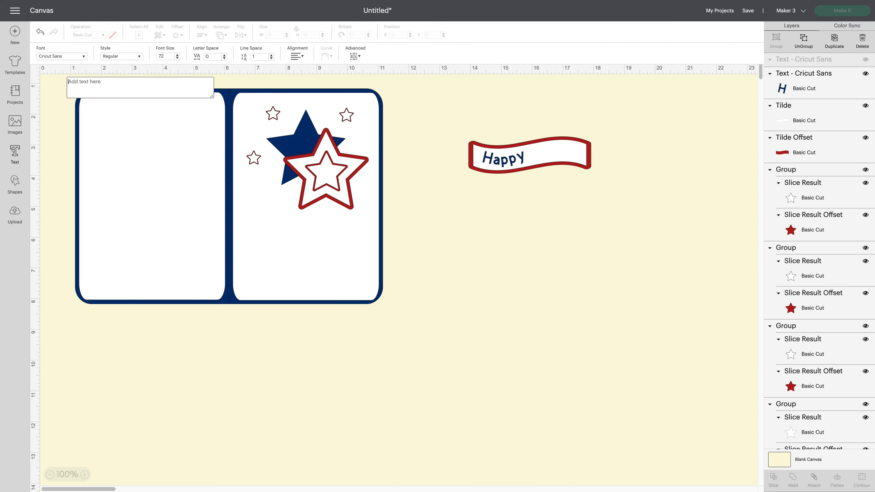
type("Birthday")
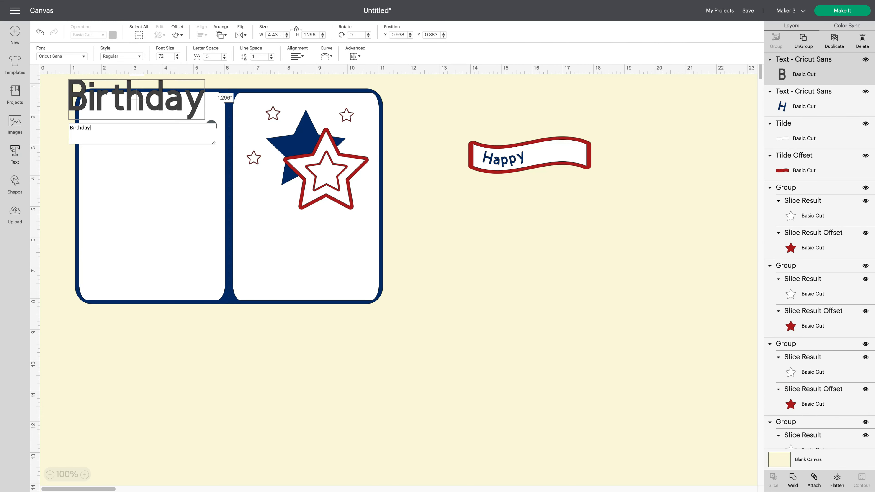
left_click_drag(142, 106, 517, 258)
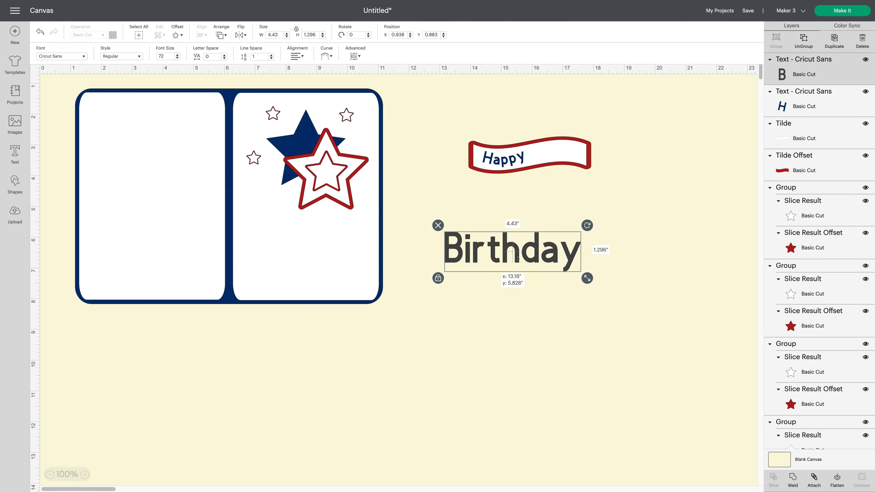
left_click_drag(587, 279, 494, 252)
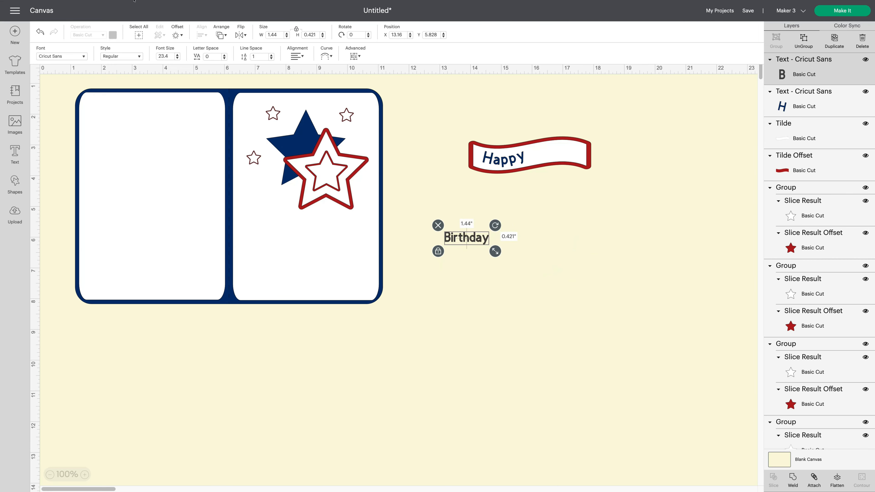
Curve "Birthday" to a diameter of about 4.75, then fit it inside the banner's right half at about 1.74 in wide, rotated to about 355°.
left_click(318, 57)
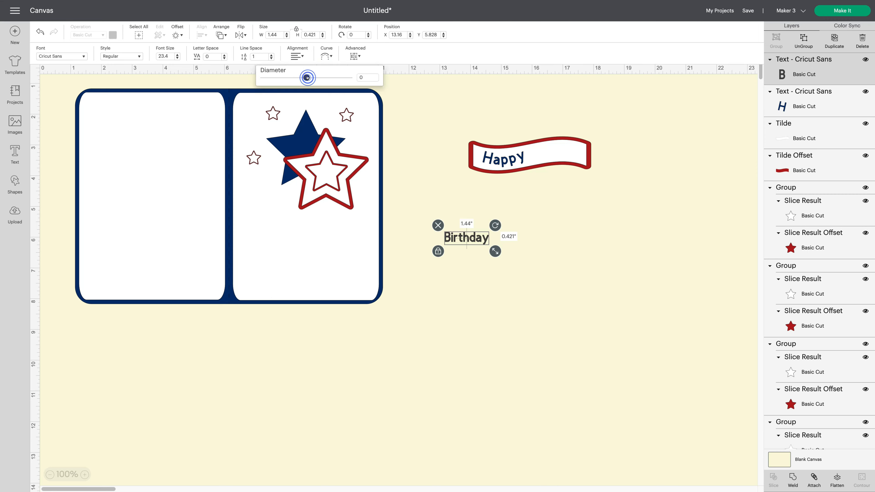
left_click_drag(308, 77, 322, 80)
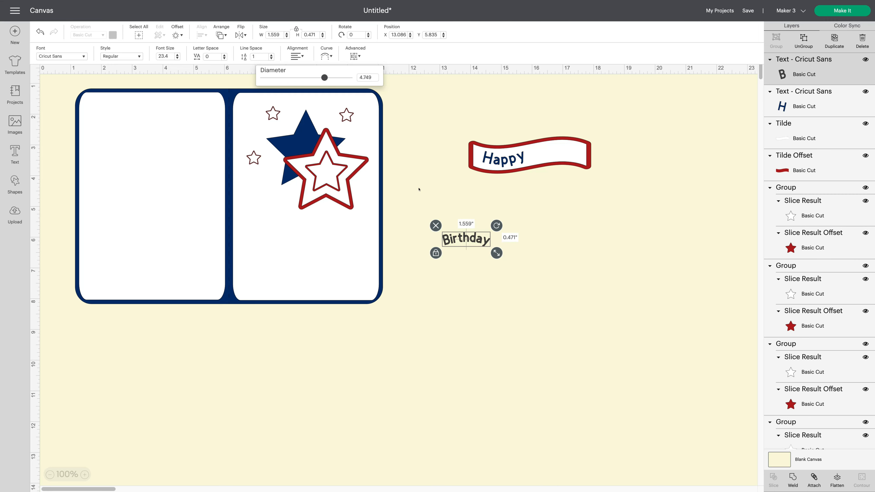
left_click_drag(474, 238, 590, 137)
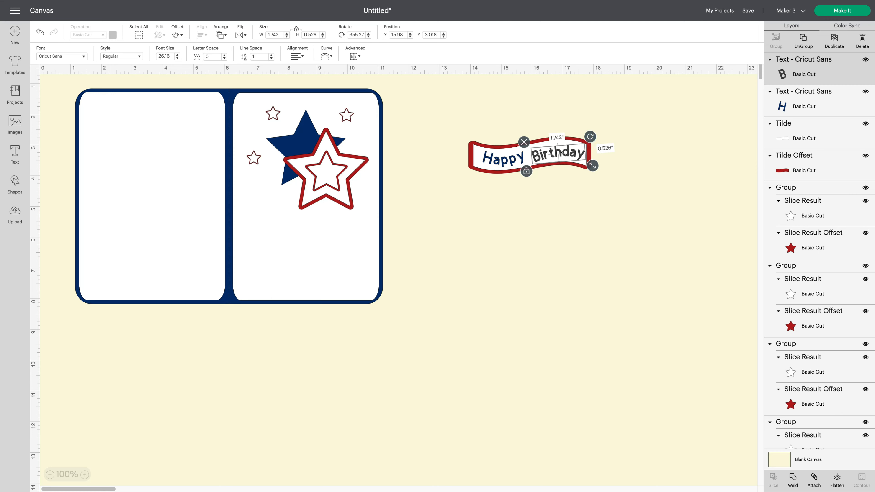
left_click(541, 237)
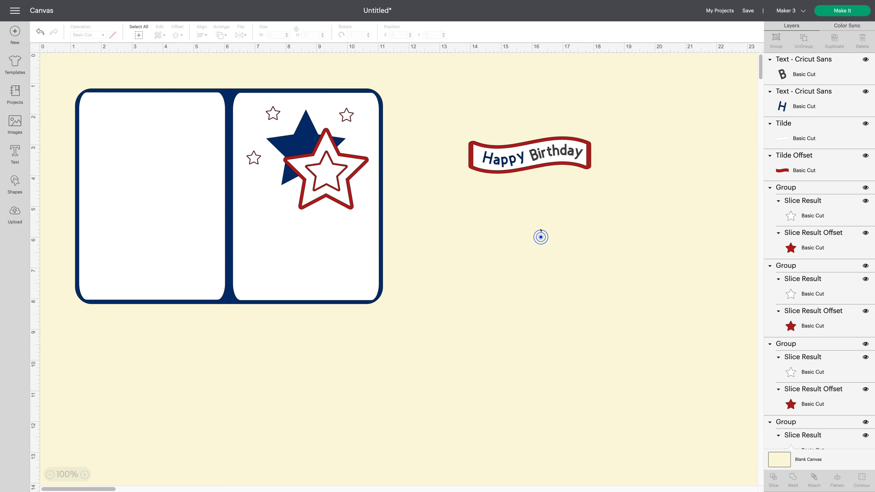
Recolor the "Birthday" text with the card's navy.
left_click(553, 151)
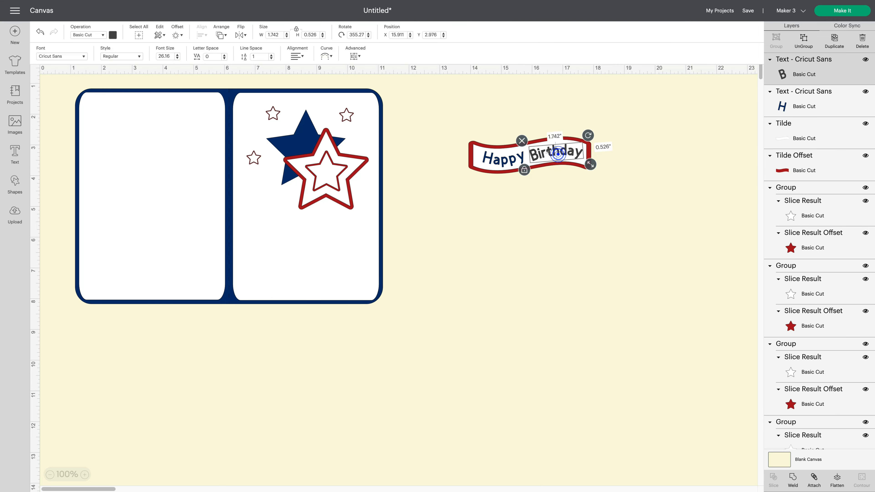
left_click(112, 34)
left_click(121, 71)
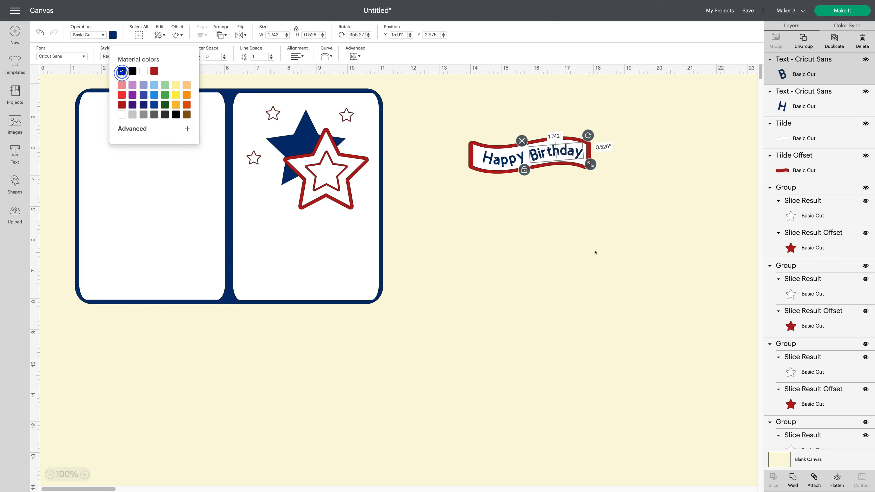
Try to flatten the "Happy" and "Birthday" text with the white banner, keeping the red offset separate.
left_click(594, 250)
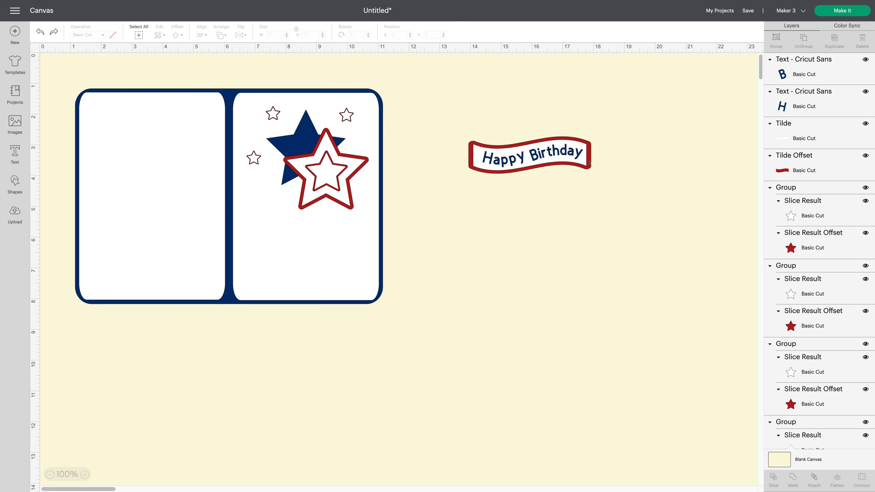
left_click_drag(590, 163, 590, 259)
left_click_drag(450, 131, 613, 185)
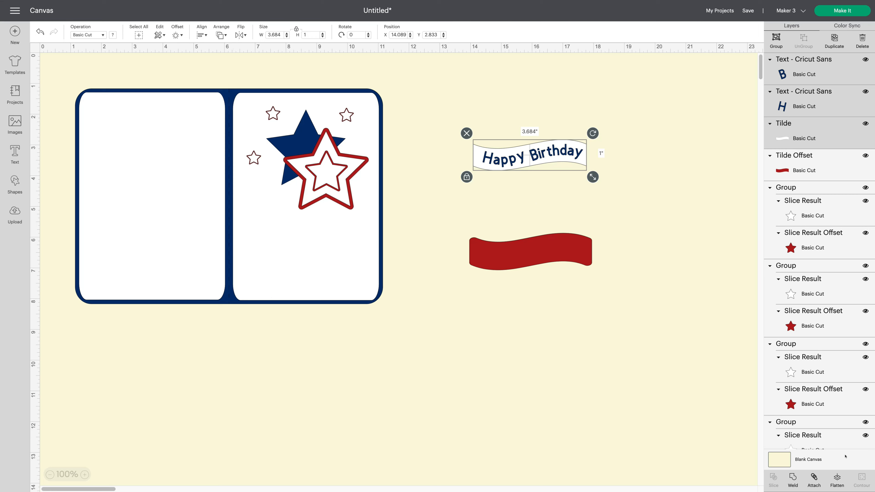
left_click(837, 479)
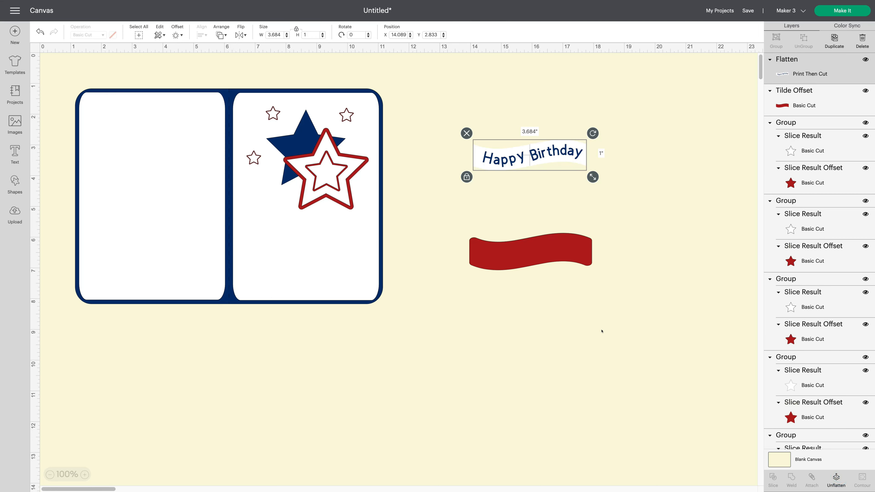
left_click_drag(560, 239, 572, 157)
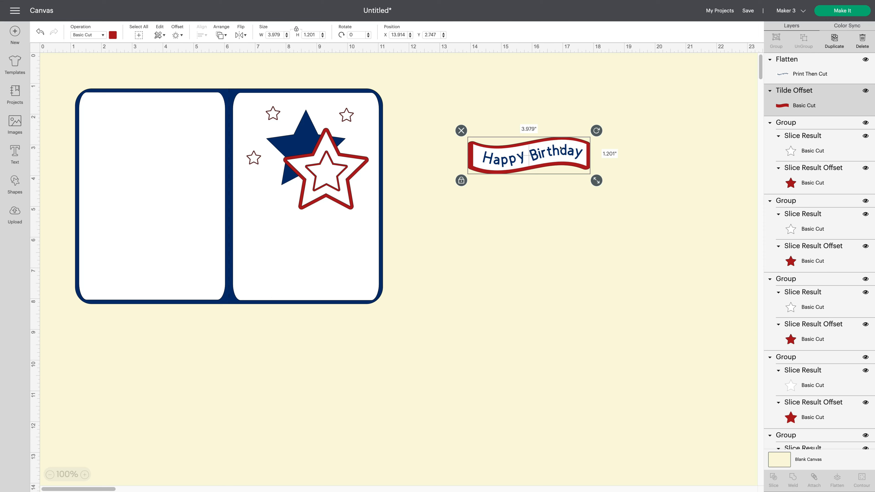
mouse_move(561, 149)
left_mouse_down()
mouse_move(561, 195)
mouse_move(562, 149)
left_mouse_up()
left_click(40, 32)
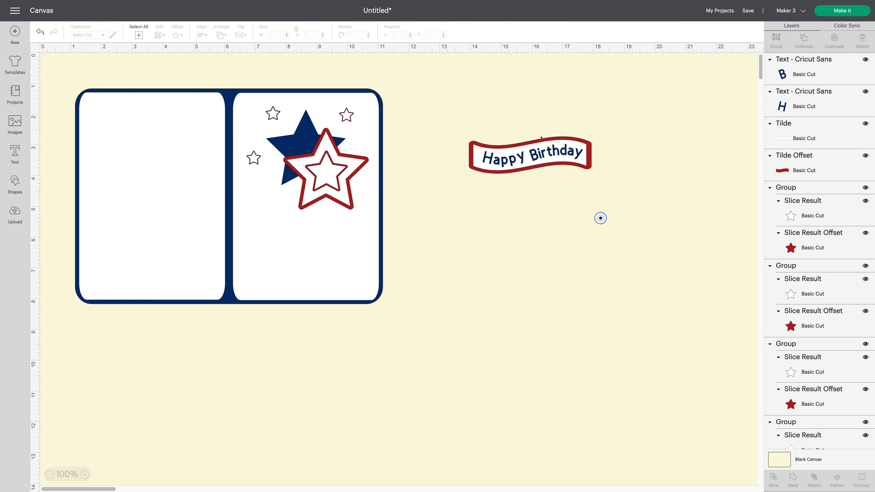
Set the style of both the "Birthday" and "Happy" texts to Writing.
left_click(544, 148)
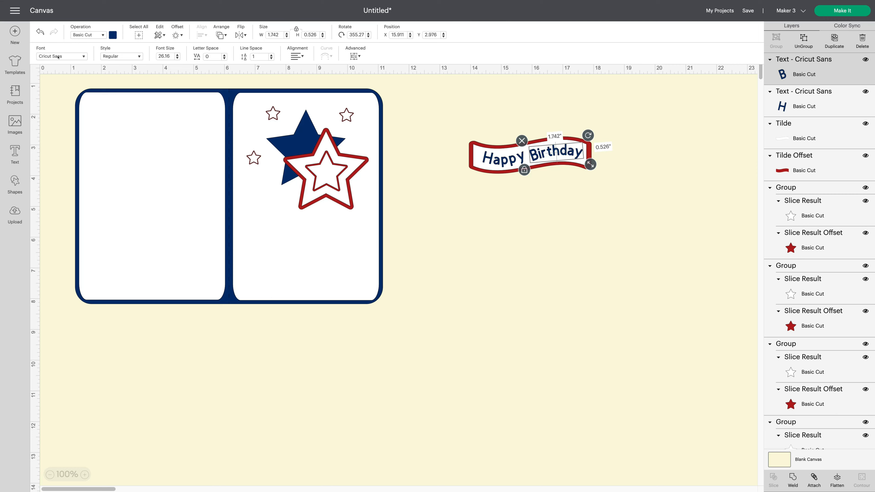
left_click(135, 55)
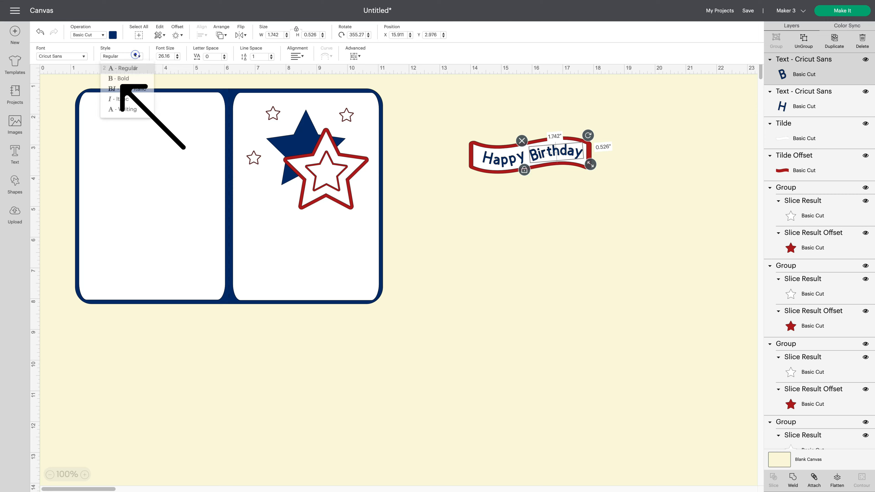
left_click(128, 113)
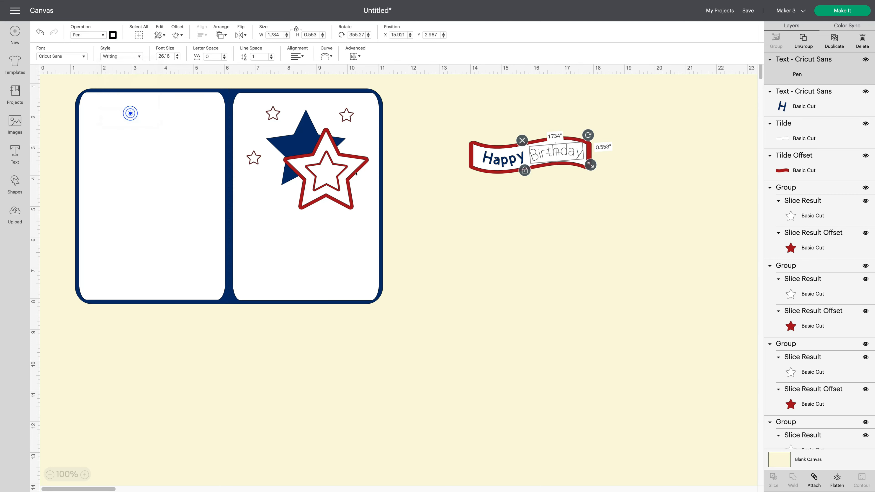
left_click(609, 285)
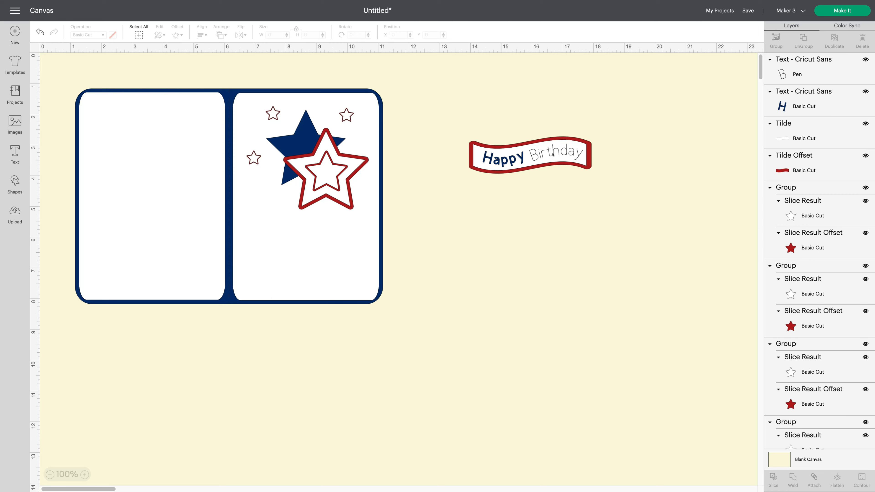
left_click(509, 158)
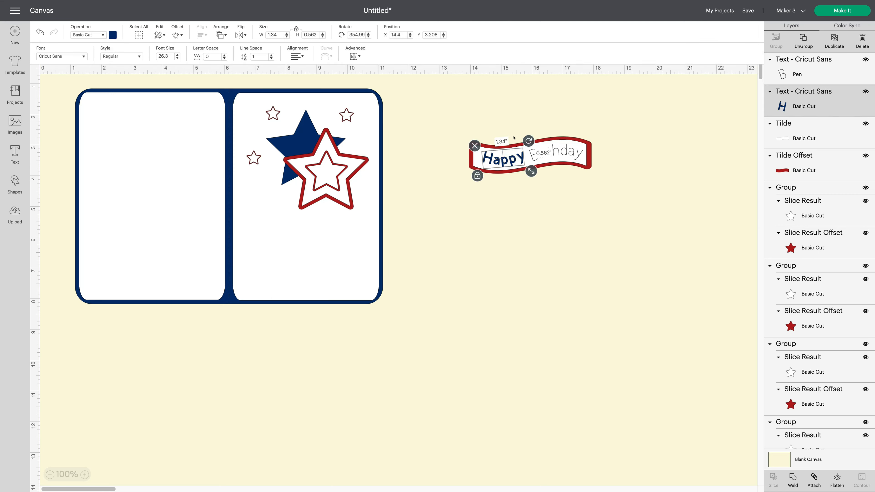
left_click(127, 56)
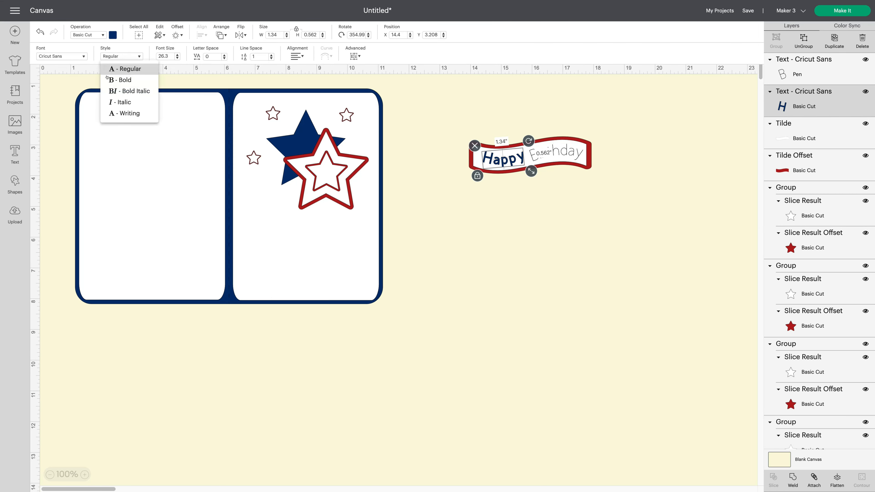
left_click(128, 113)
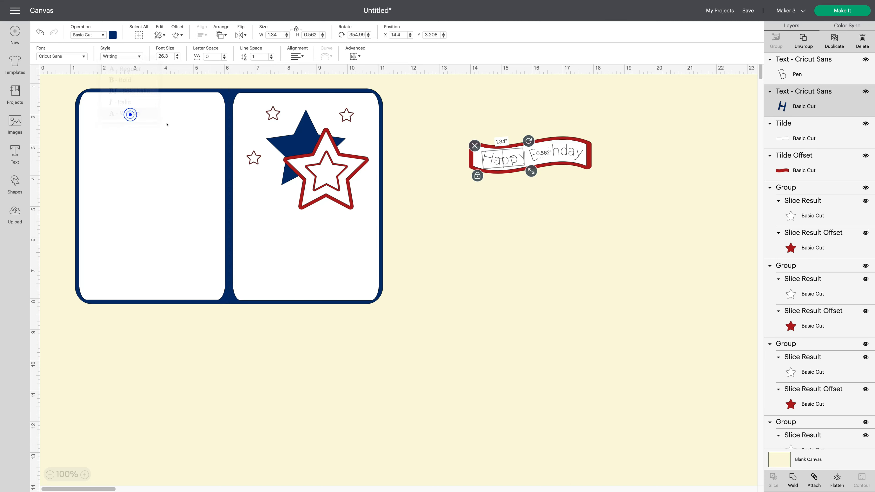
left_click(557, 245)
Move the red banner offset into the empty space below the white banner.
left_click(589, 165)
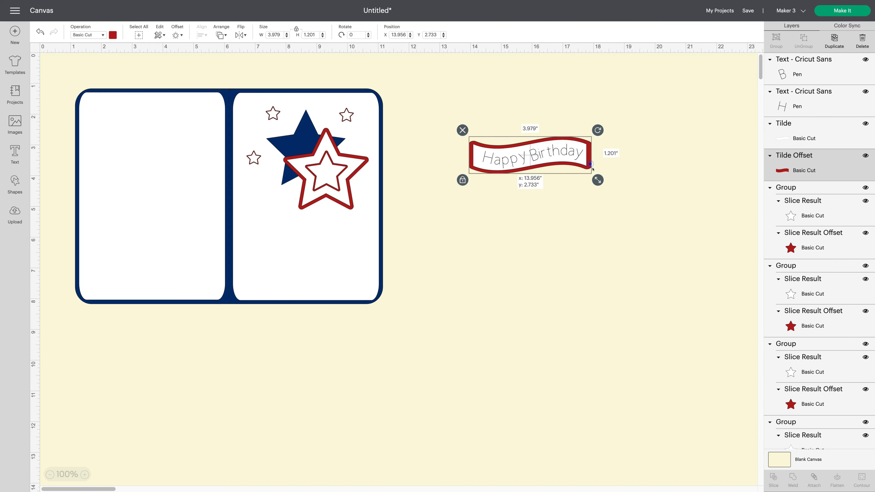
left_click_drag(590, 165, 595, 281)
left_click(462, 137)
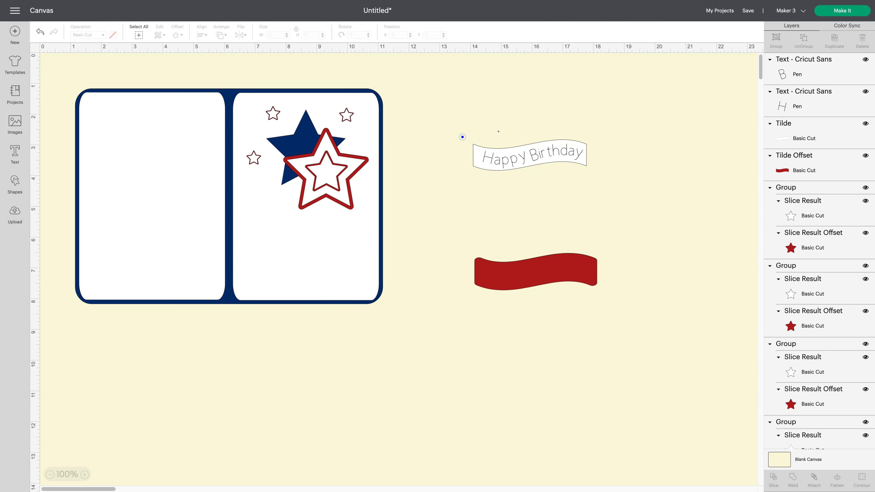
Set the pen color of the "Happy" and "Birthday" texts to Black with the Fine Point (0.4mm) pen.
left_click(503, 164)
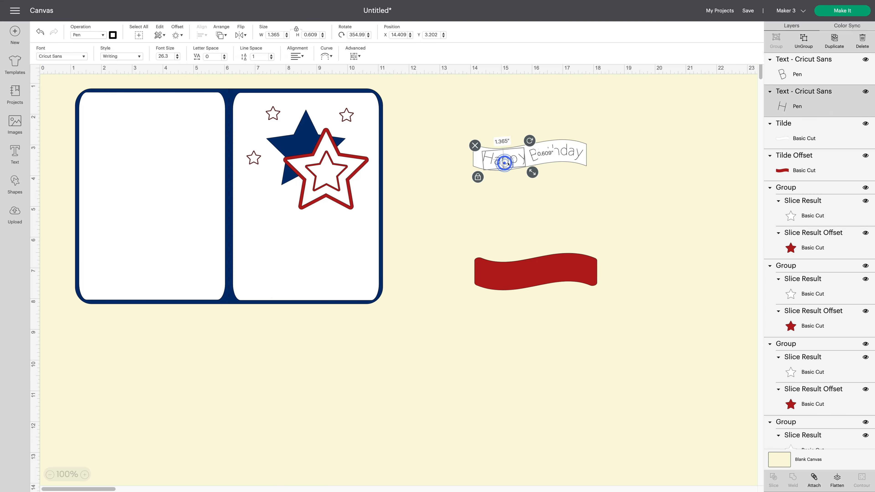
left_click(113, 35)
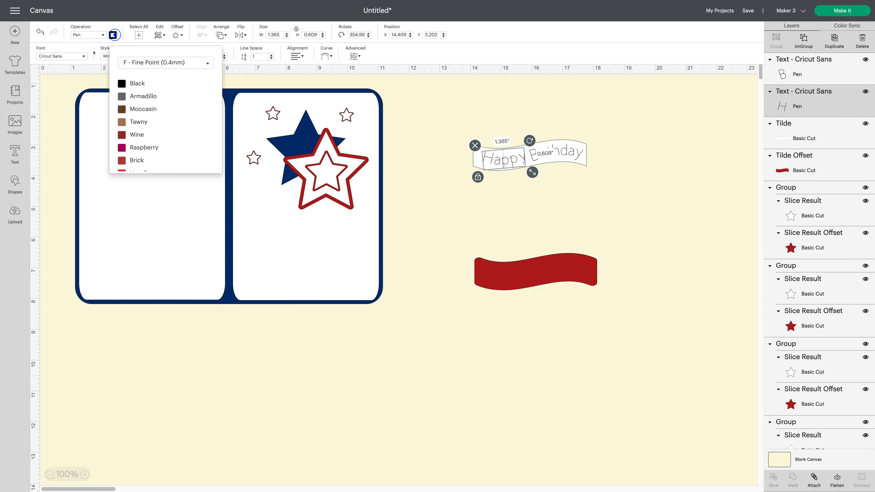
left_click(136, 84)
left_click(556, 171)
left_click(551, 155)
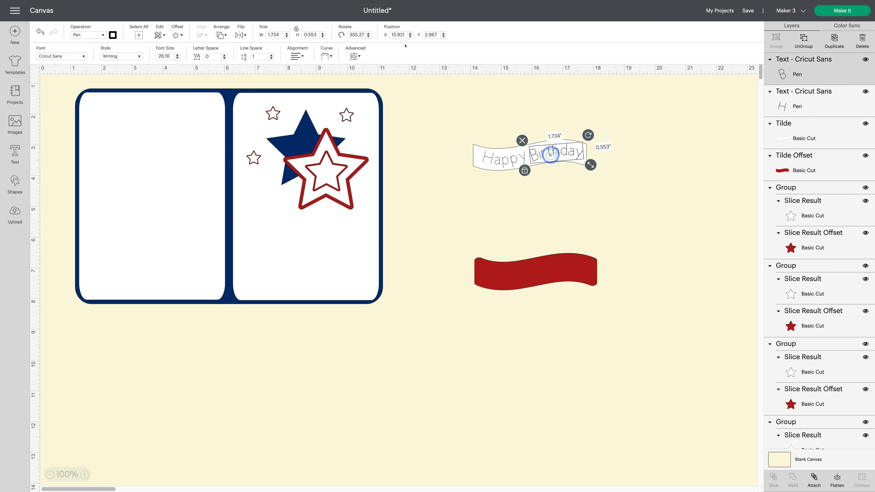
left_click(113, 35)
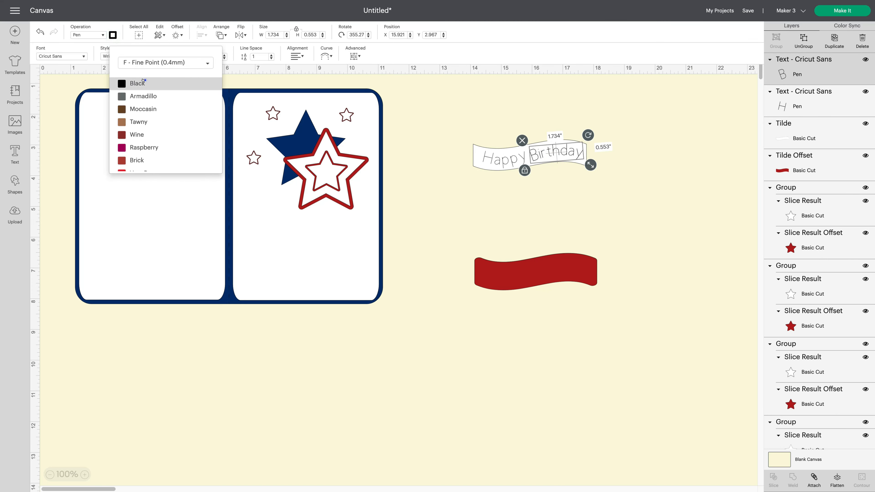
left_click(145, 80)
left_click(673, 171)
Attach the "Happy" and "Birthday" texts to the white banner and move the red offset back behind it.
left_click_drag(589, 262, 583, 147)
key("ctrl+z")
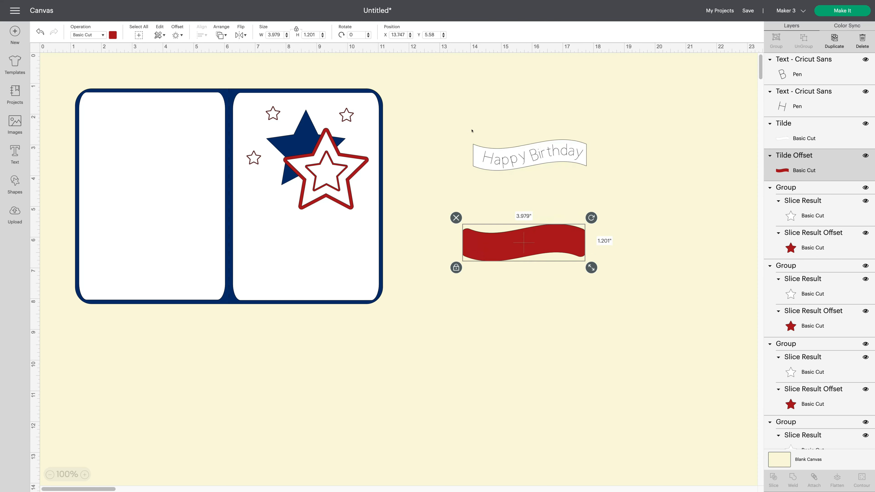
left_click_drag(455, 123, 618, 178)
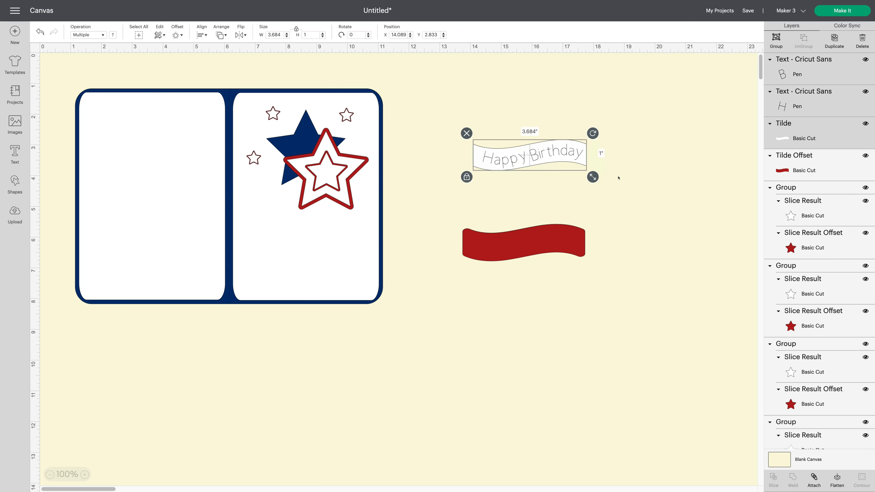
left_click(813, 478)
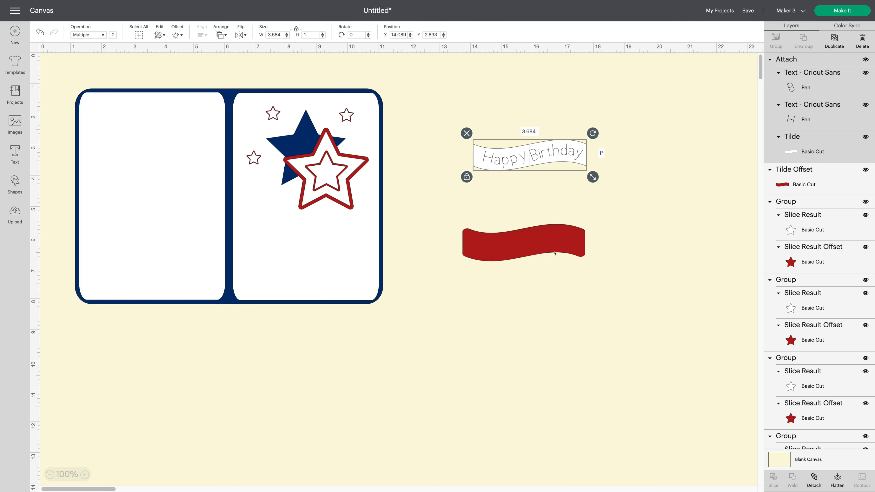
left_click_drag(555, 253, 560, 166)
left_click(633, 183)
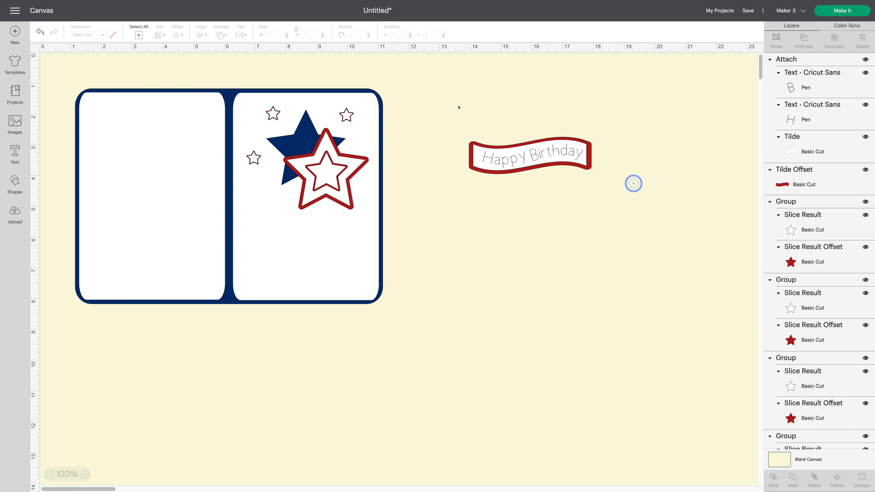
Group the center-aligned lettered banner and red offset, and place the group below the stars on the card's right panel.
left_click_drag(453, 110, 637, 198)
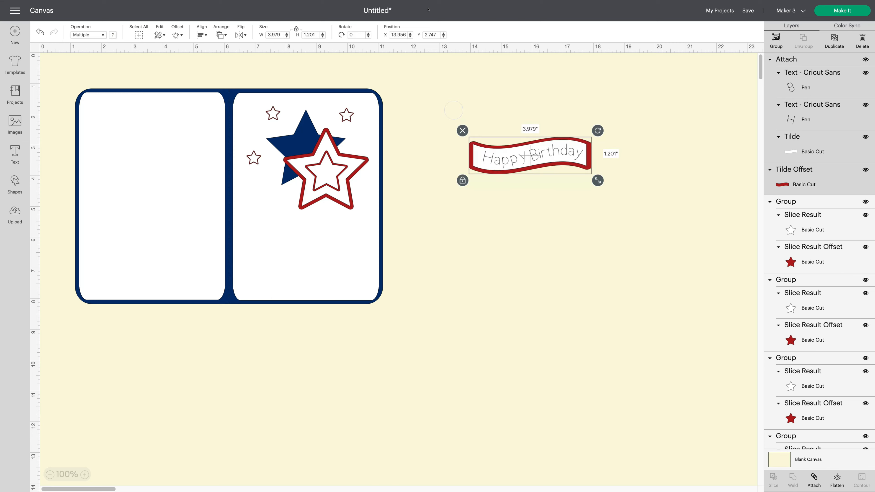
left_click(202, 35)
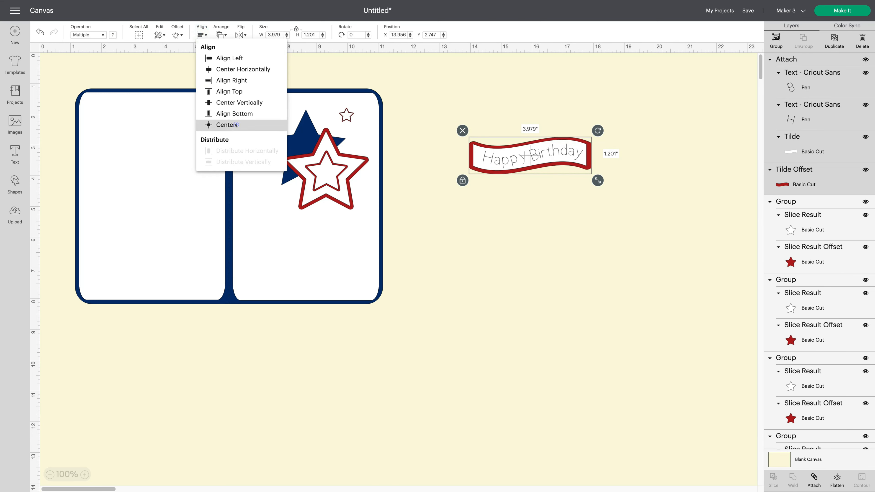
left_click(226, 124)
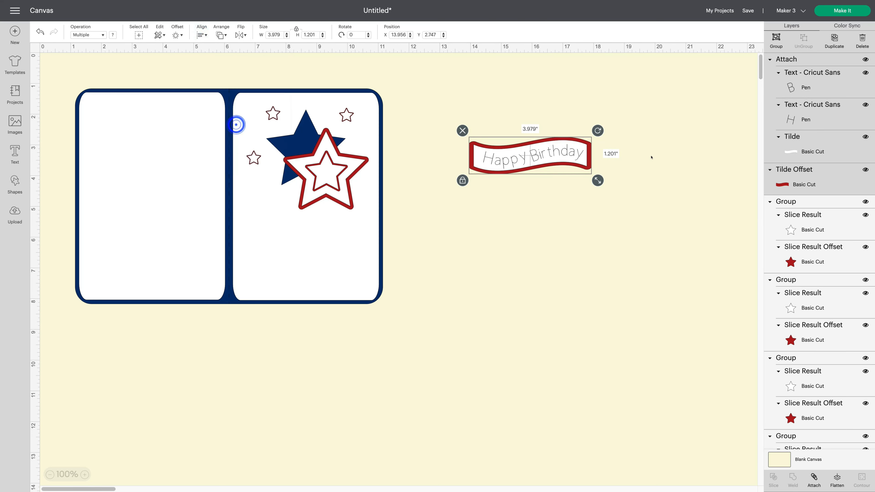
left_click(771, 38)
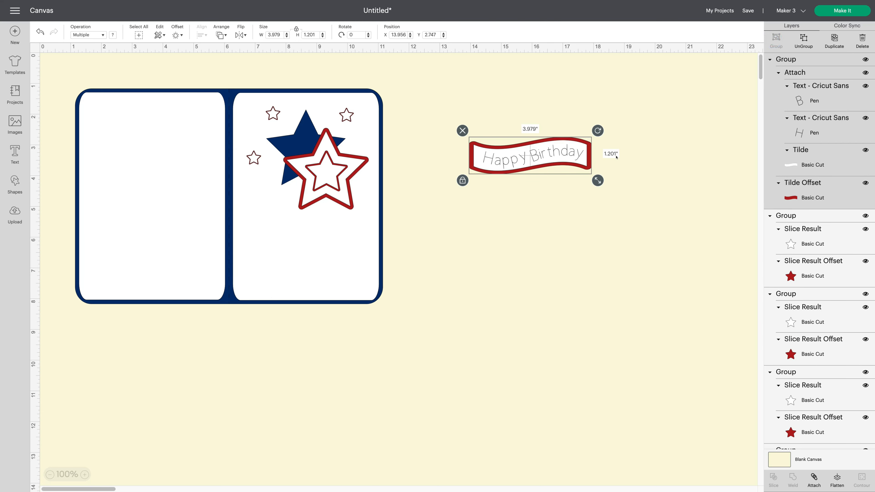
left_click_drag(540, 153, 323, 248)
left_click(494, 244)
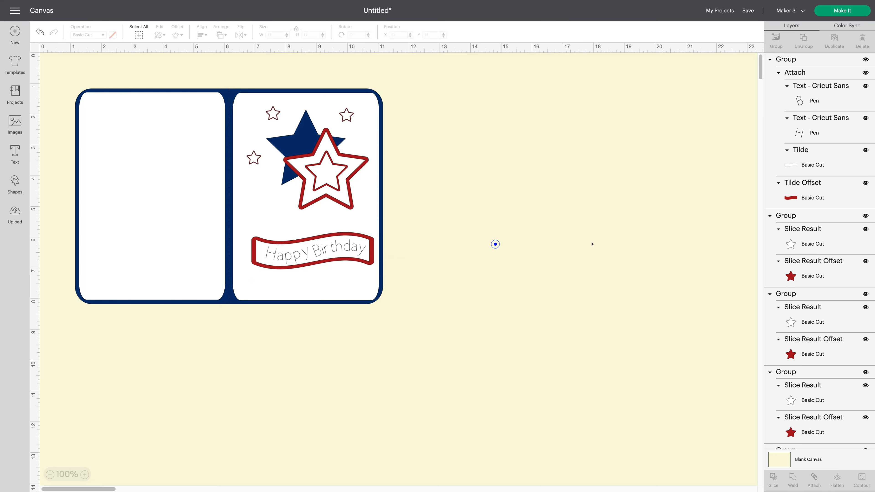
Move the card's left white panel onto the empty canvas to the right of the card.
left_click(137, 285)
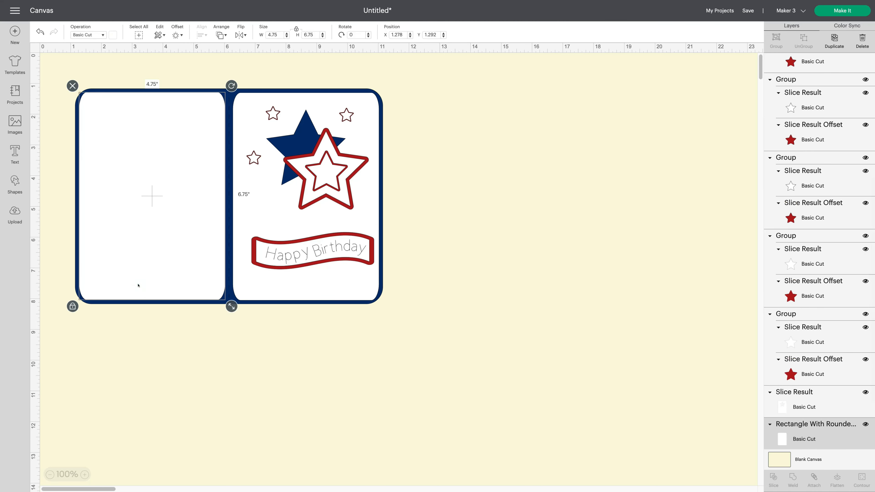
left_click_drag(138, 285, 513, 298)
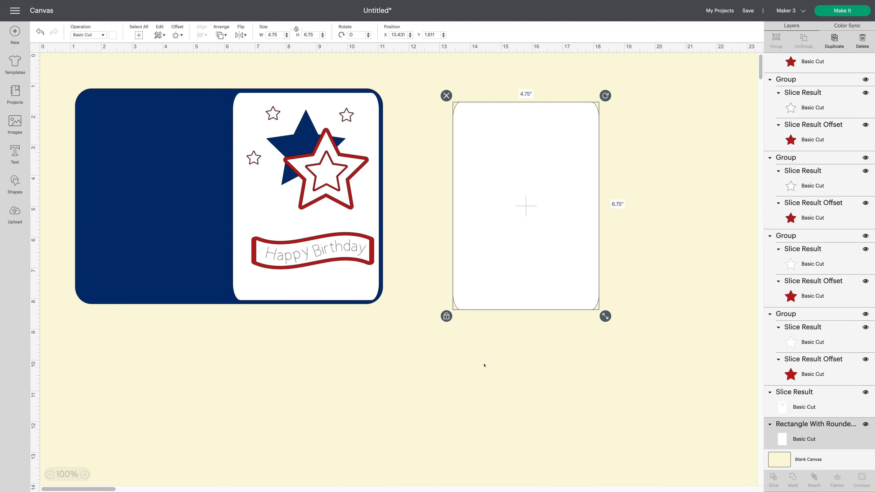
Search the image library for "happy birthday" filtered to Draw Only, and add the first handwritten design to the canvas.
left_click(14, 124)
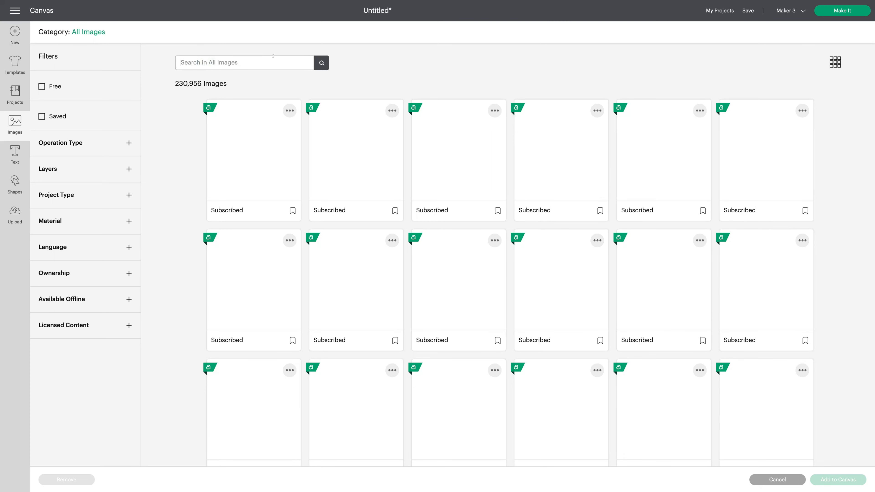
type("happy birthday")
key("Return")
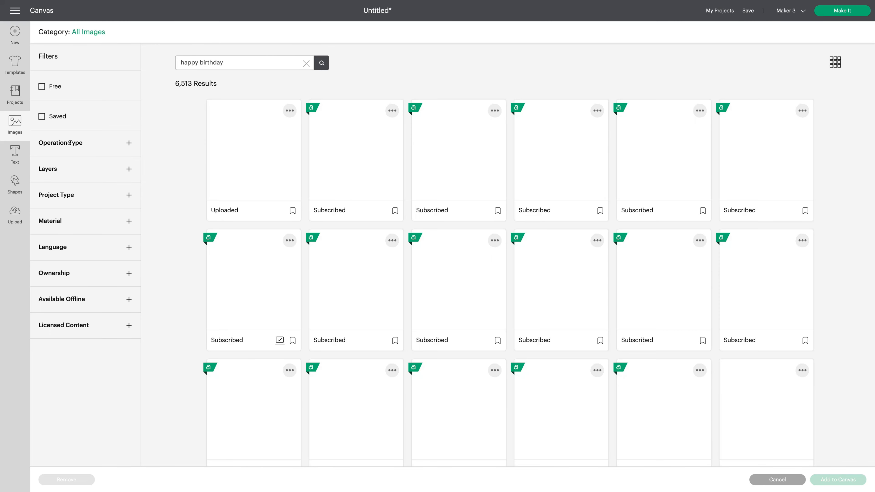
left_click(69, 143)
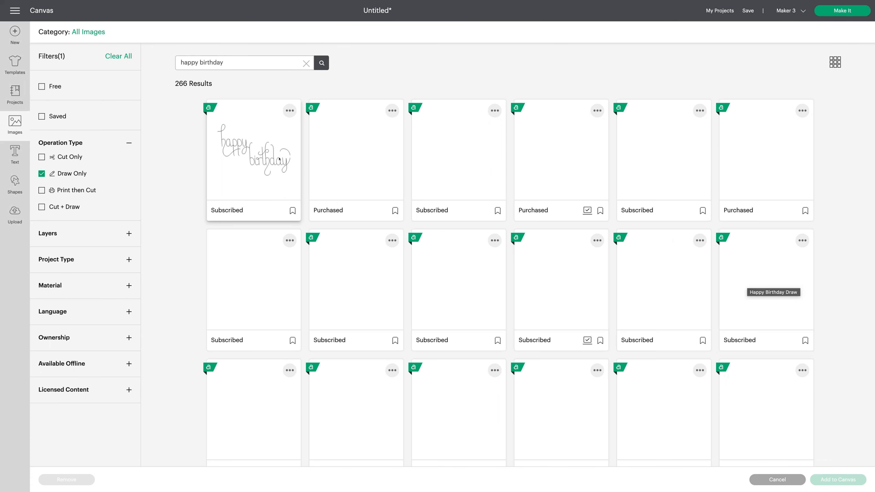
left_click(279, 159)
left_click(849, 481)
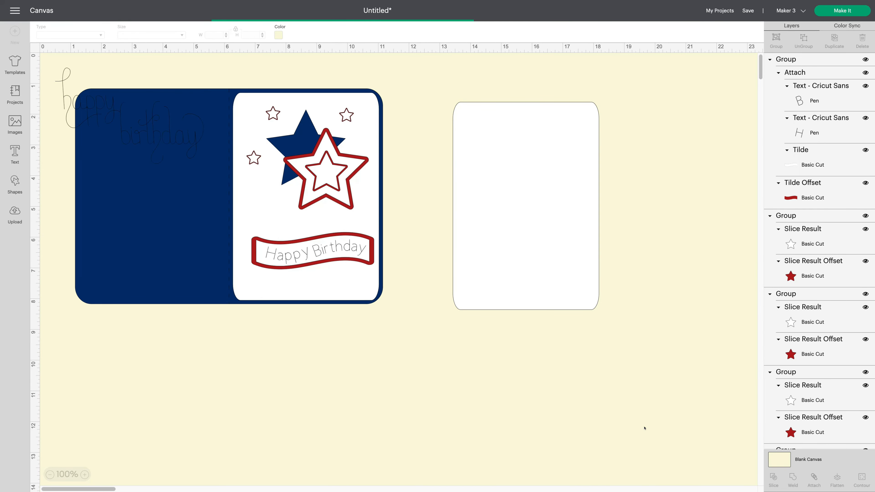
Place the handwritten "happy birthday" image in the lower half of the separate white panel, shrunk to about 2.9 in wide.
left_click_drag(163, 133, 606, 261)
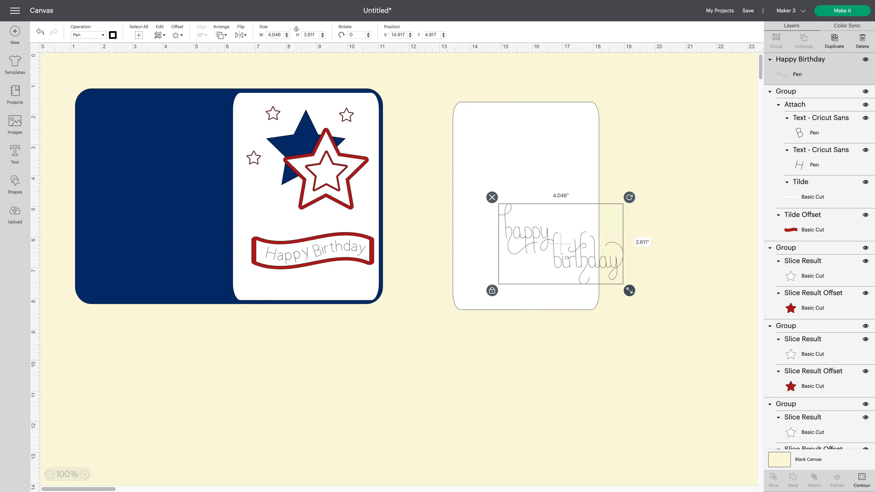
left_click_drag(630, 289, 582, 267)
left_click_drag(546, 231, 549, 270)
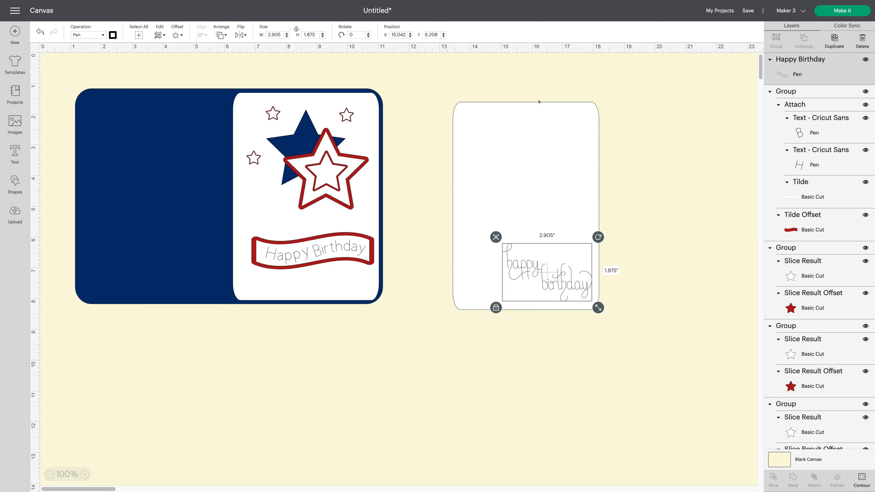
Choose the Fine Point (0.4mm) pen type for the handwritten "happy birthday" image.
left_click(112, 34)
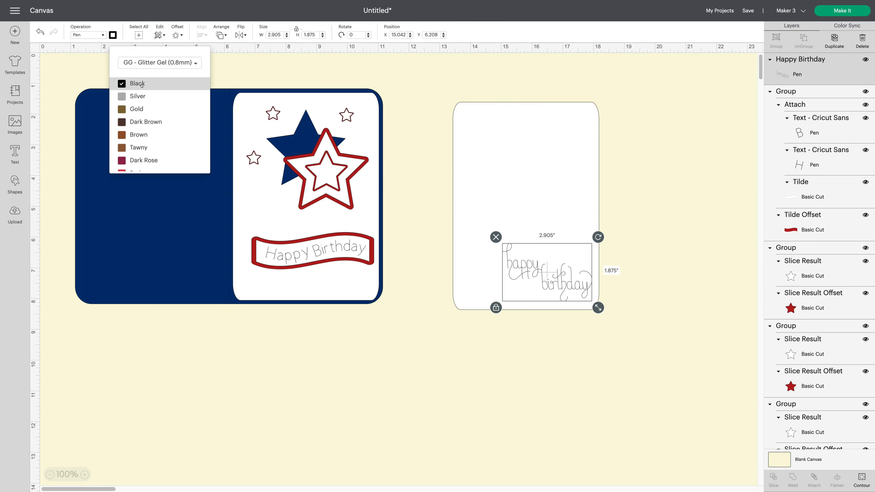
left_click(154, 62)
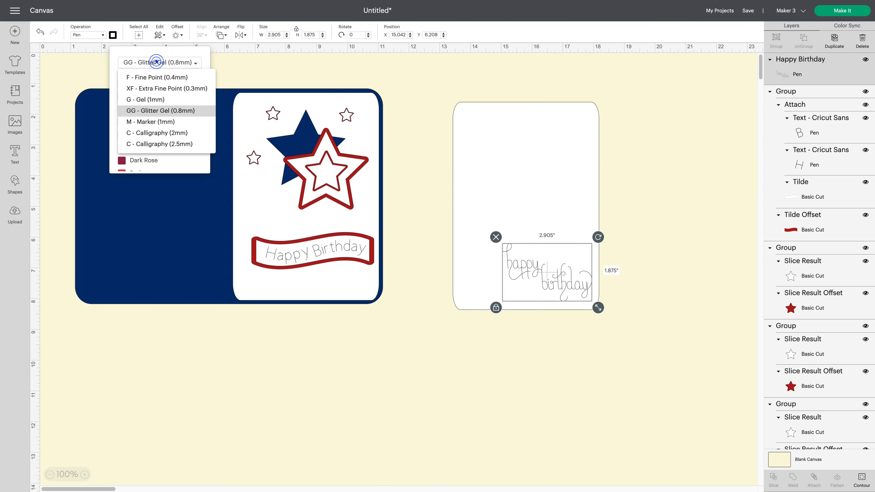
left_click(161, 75)
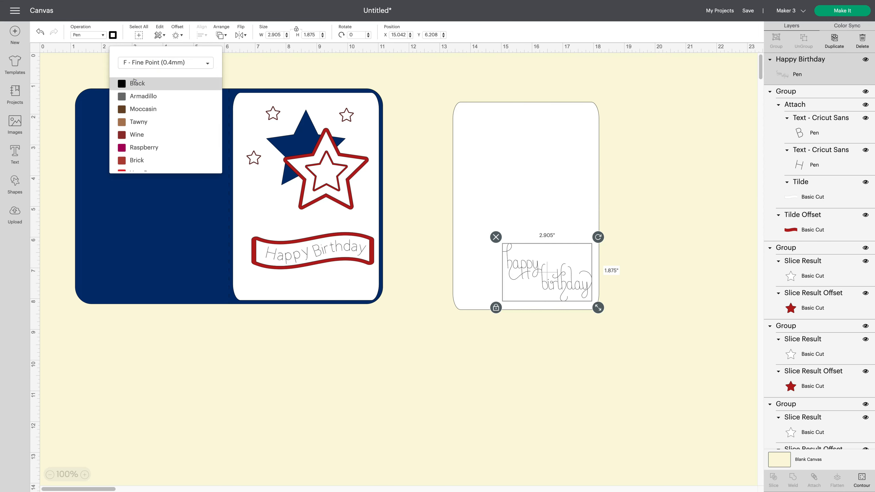
left_click(459, 337)
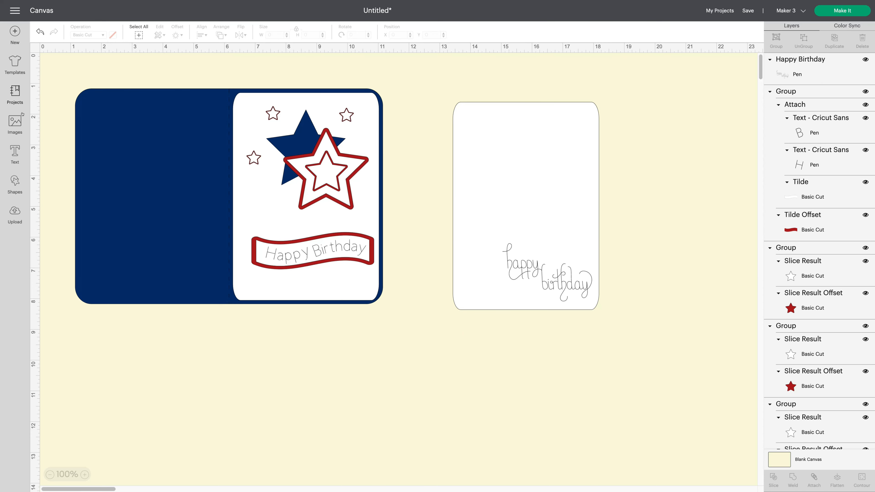
Search the image library for "balloons" with the Draw Only filter kept, and add the bunch of three balloons to the canvas.
left_click(15, 123)
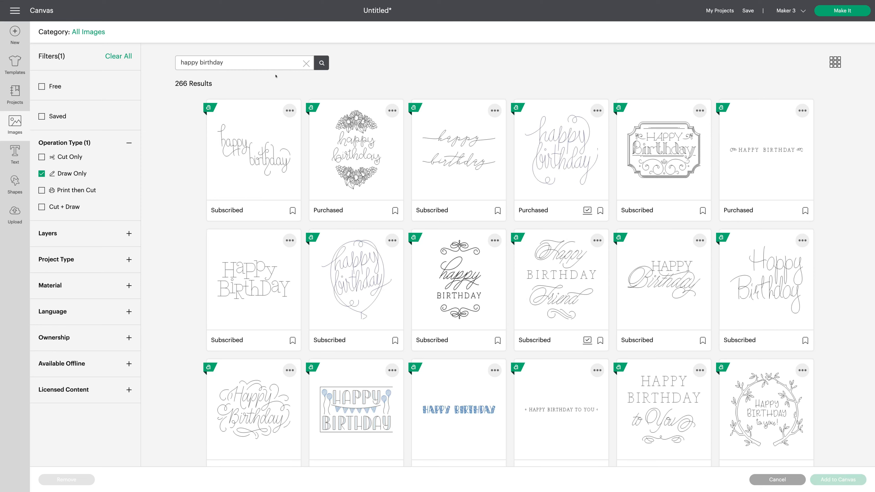
triple_click(246, 60)
type("balloons")
key("Return")
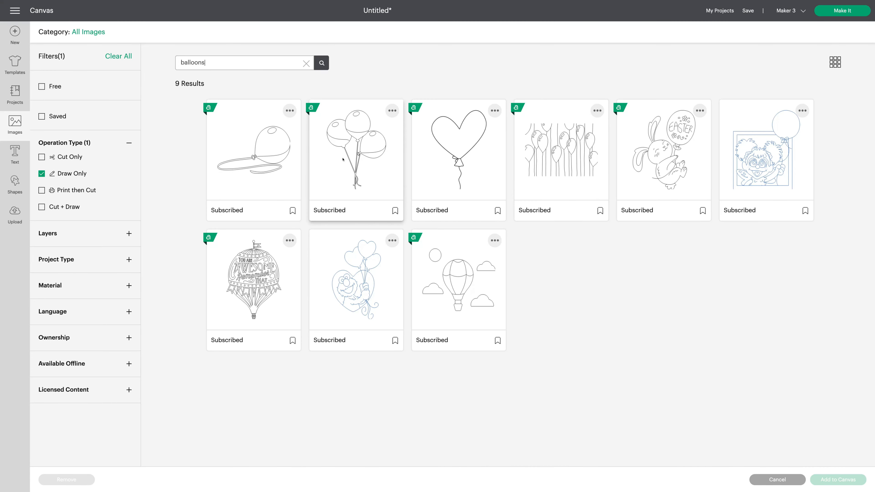
left_click(342, 159)
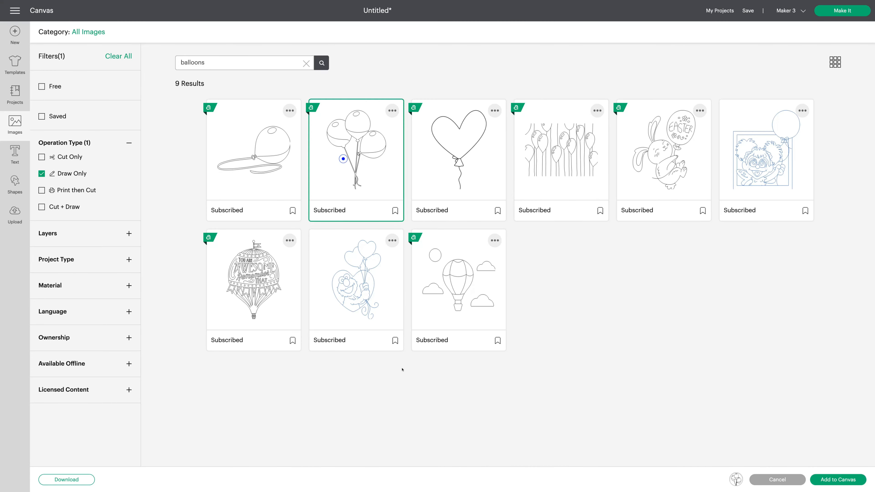
left_click(842, 476)
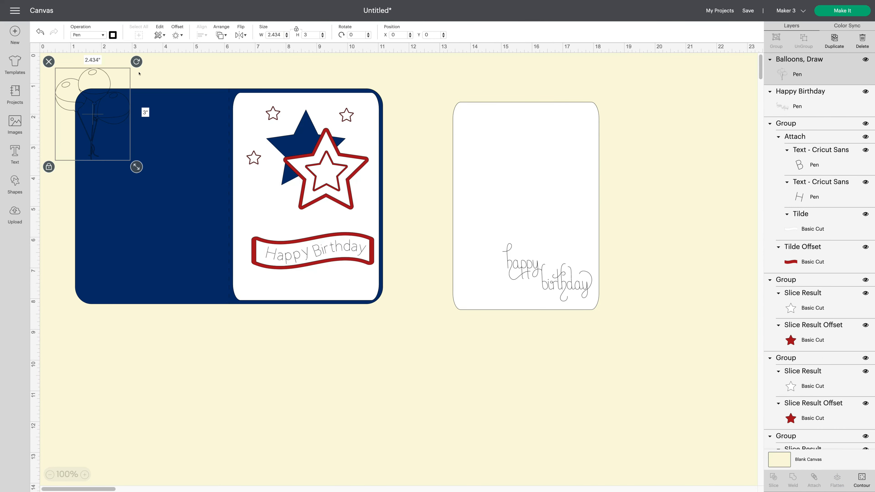
Place the balloons left of the greeting on the separate white panel and resize them unproportionally to about 1.8 by 3.2 in.
left_click_drag(123, 106, 525, 218)
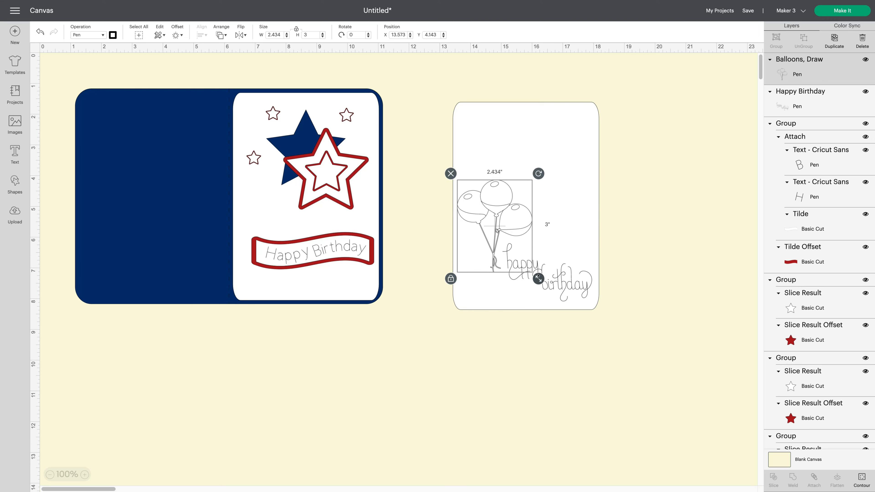
left_click(450, 278)
left_click_drag(539, 279, 520, 286)
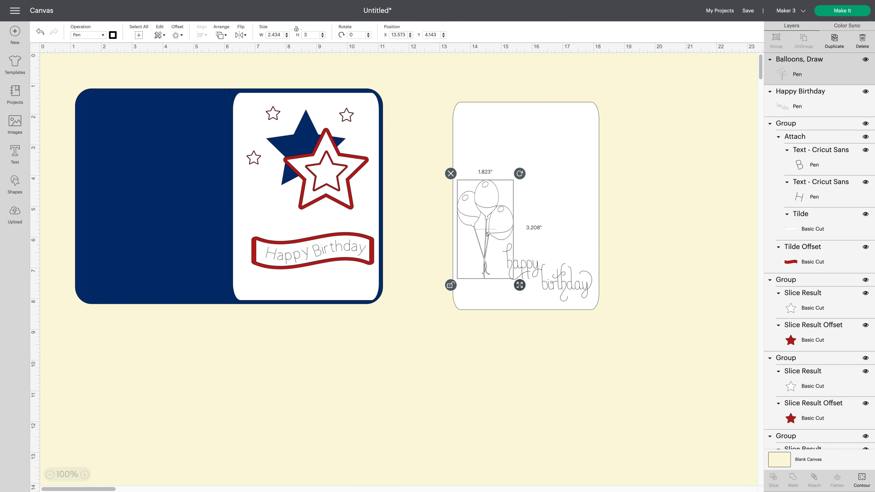
Shrink the handwritten greeting into the panel's lower right and enlarge the balloons beside it to about 2.1 by 4 in.
left_click(559, 276)
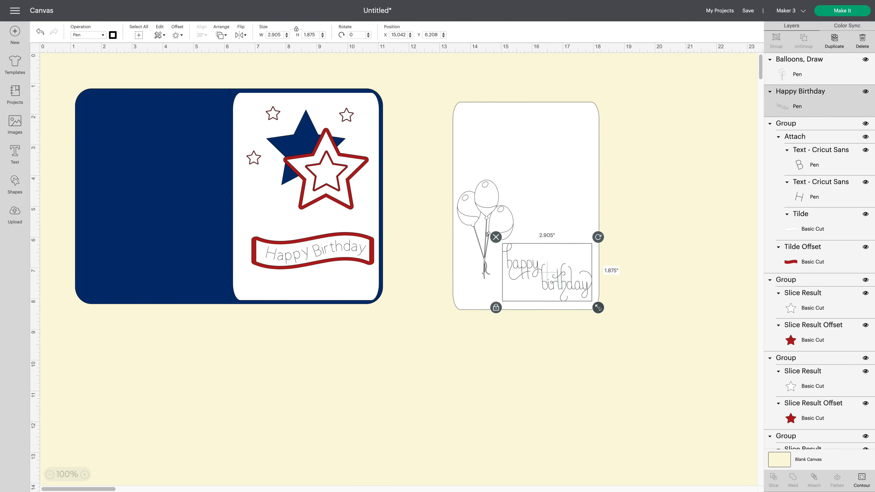
left_click_drag(596, 307, 528, 309)
left_click(486, 261)
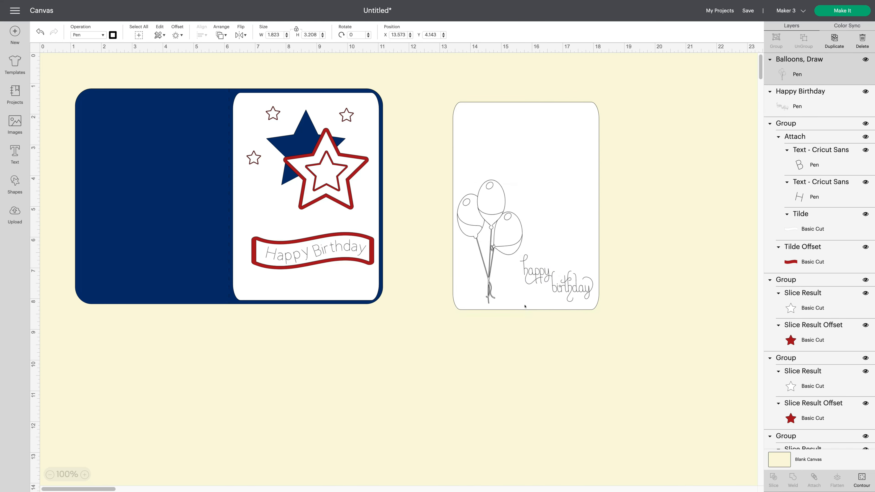
left_click_drag(490, 247, 496, 247)
left_click(676, 284)
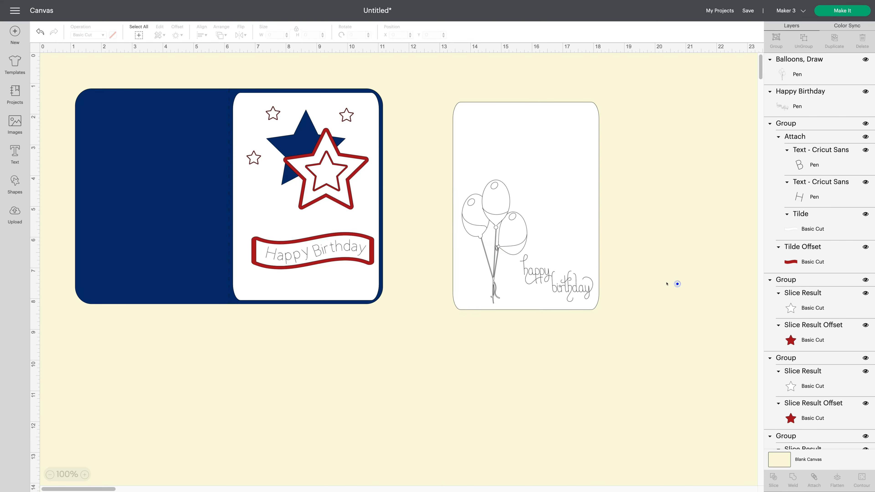
Shift the handwritten greeting slightly left, closer to the balloon strings, and fine-tune the balloons' position on the panel.
left_click(598, 283)
left_click_drag(578, 286, 572, 286)
left_click(507, 309)
left_click_drag(593, 310, 565, 283)
left_click(501, 200)
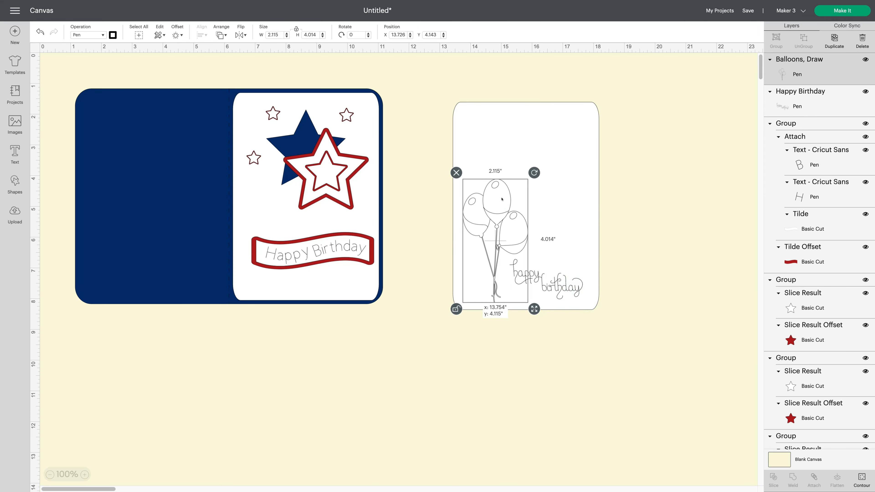
left_click(660, 236)
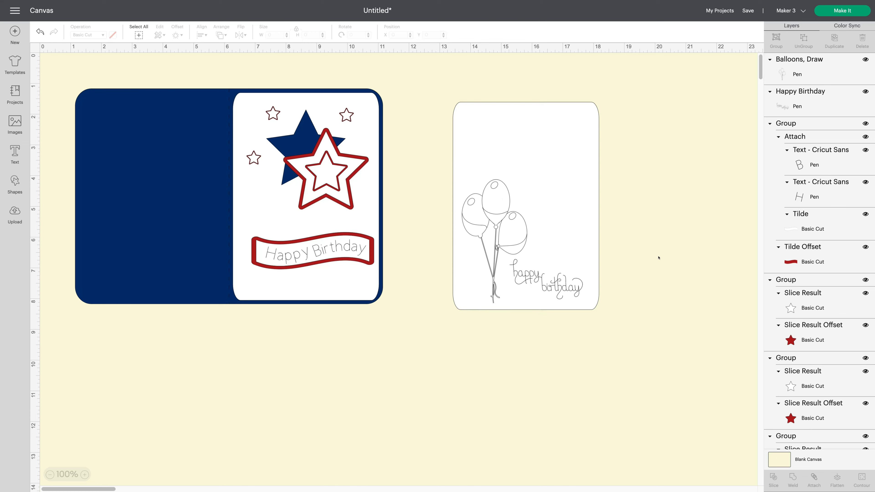
Check the pen type and colour options for the balloons image.
left_click(492, 218)
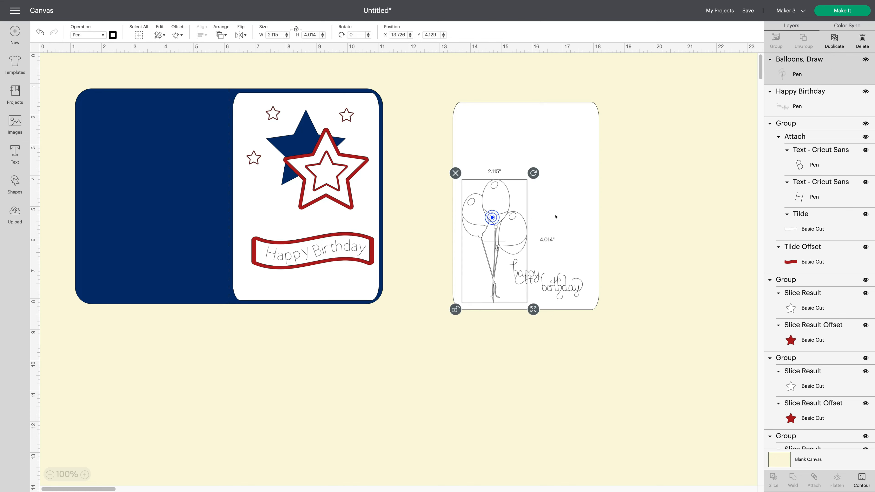
left_click(112, 35)
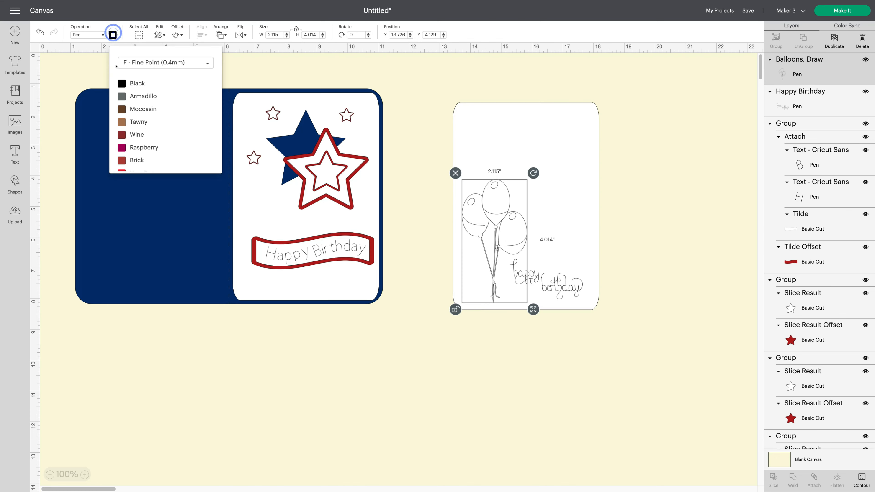
left_click(654, 184)
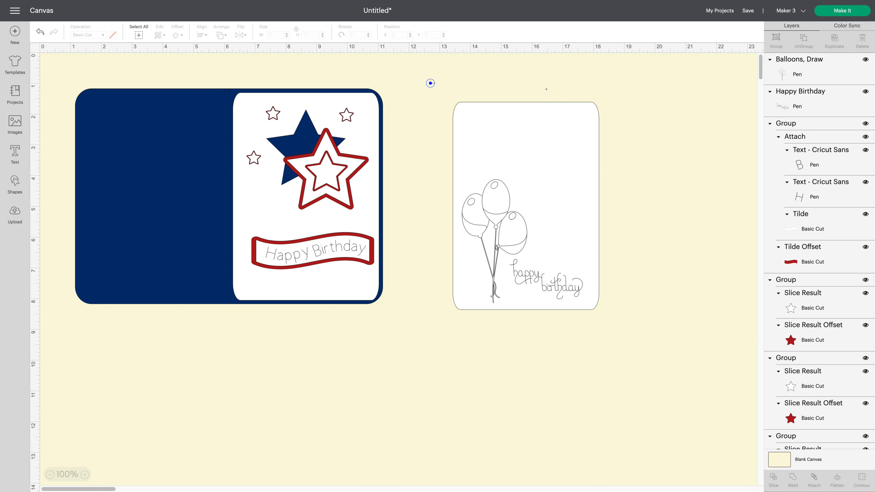
Attach the balloons and handwritten greeting to the separate white panel, and move the attached panel onto the card's left half.
left_click_drag(429, 82, 629, 337)
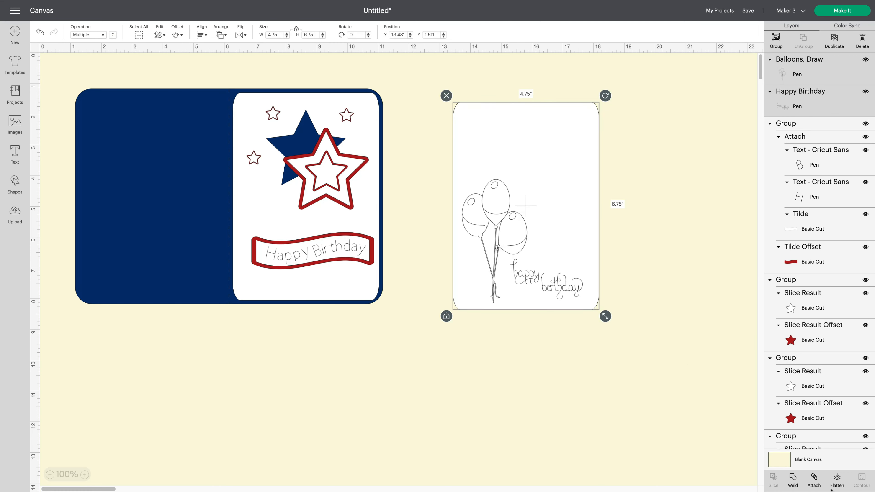
left_click(810, 478)
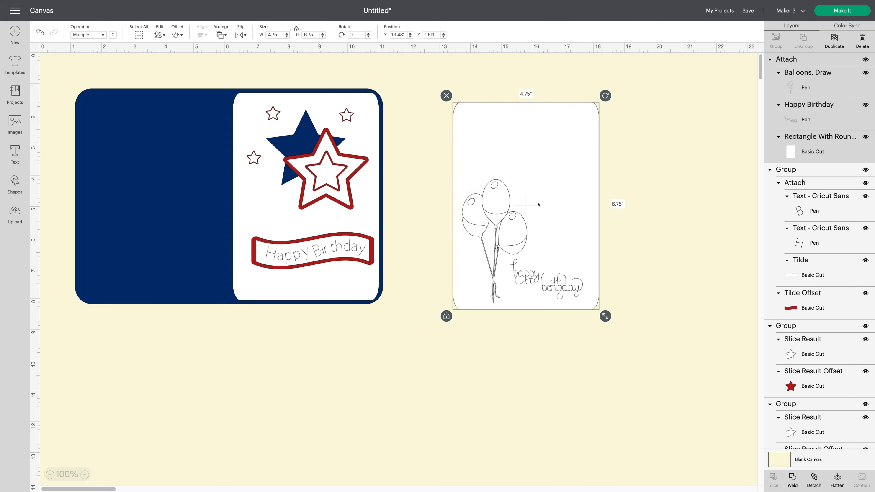
left_click_drag(537, 202, 163, 193)
left_click(455, 262)
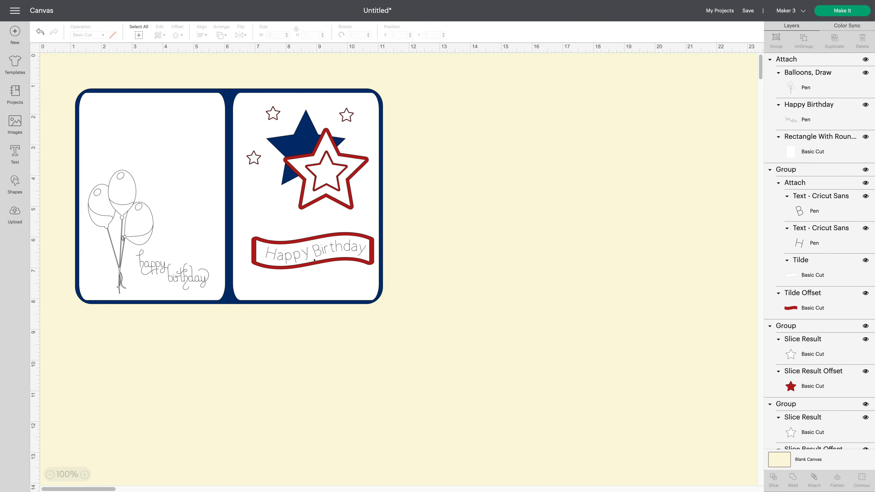
Reposition the "Happy Birthday" banner group below the stars, about centered across the card's right panel.
left_click_drag(314, 259, 311, 245)
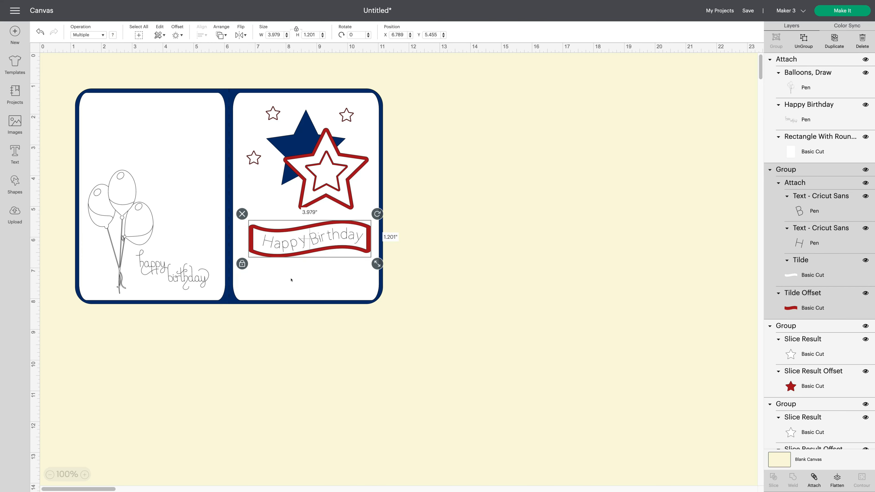
left_click_drag(327, 243, 323, 257)
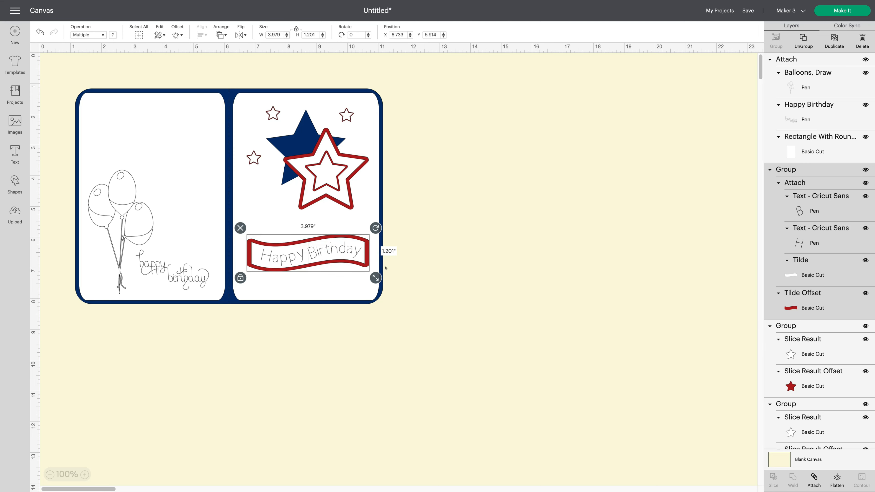
left_click(454, 269)
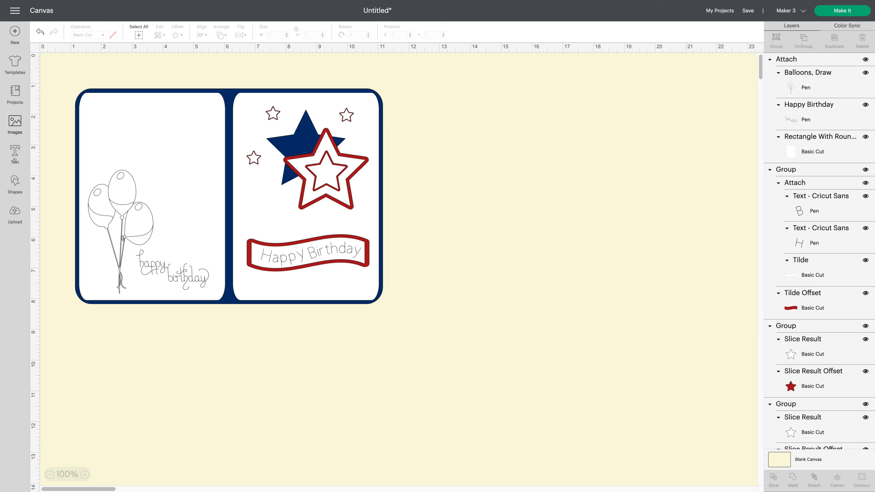
From the shape library's extended search, find "banner" among Free, Single-layer images and add the wavy ribbon banner to the canvas.
left_click(15, 185)
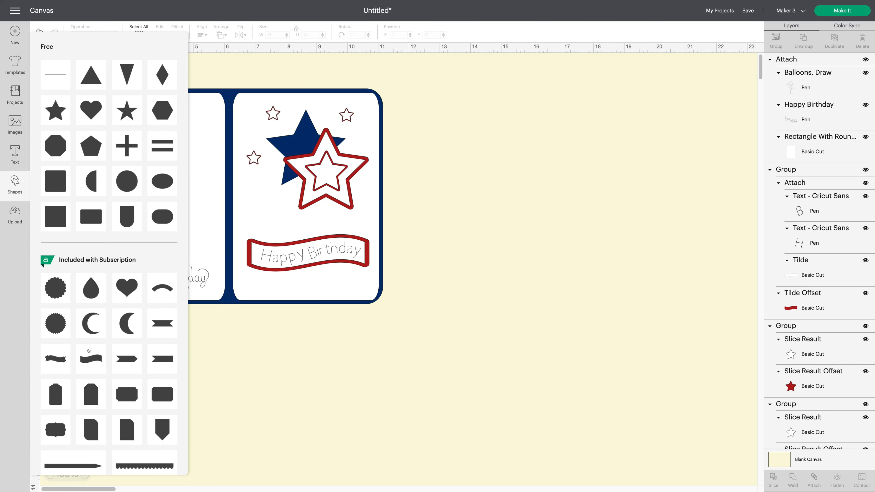
scroll(89, 351, "down", 6)
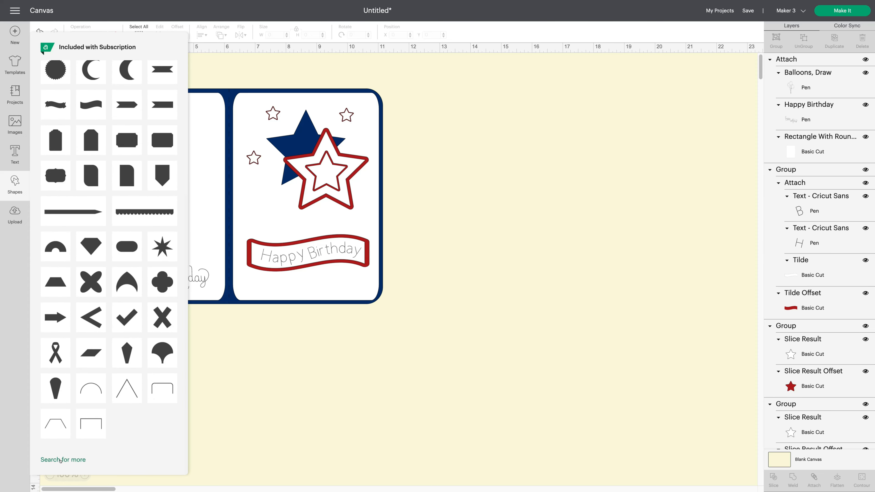
left_click(62, 460)
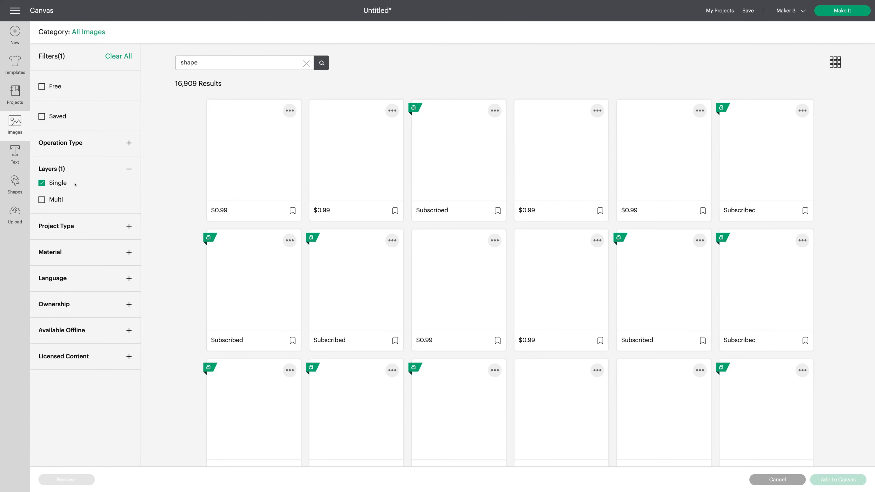
left_click(42, 86)
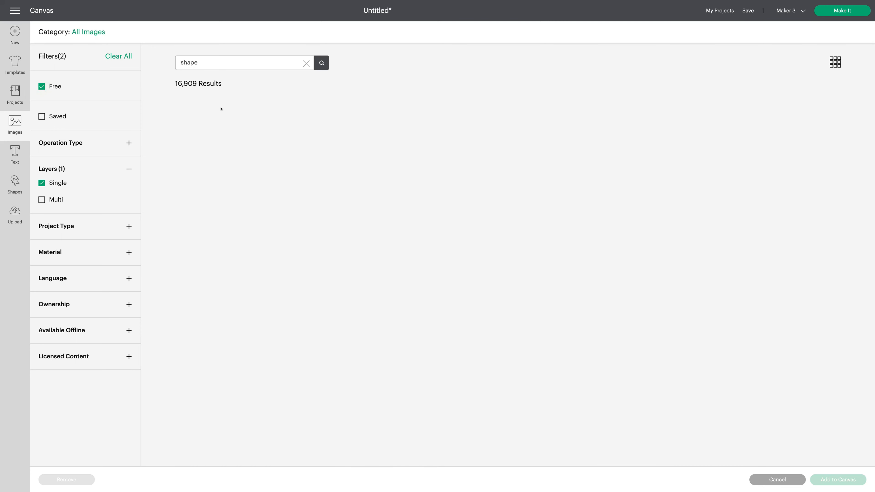
double_click(234, 61)
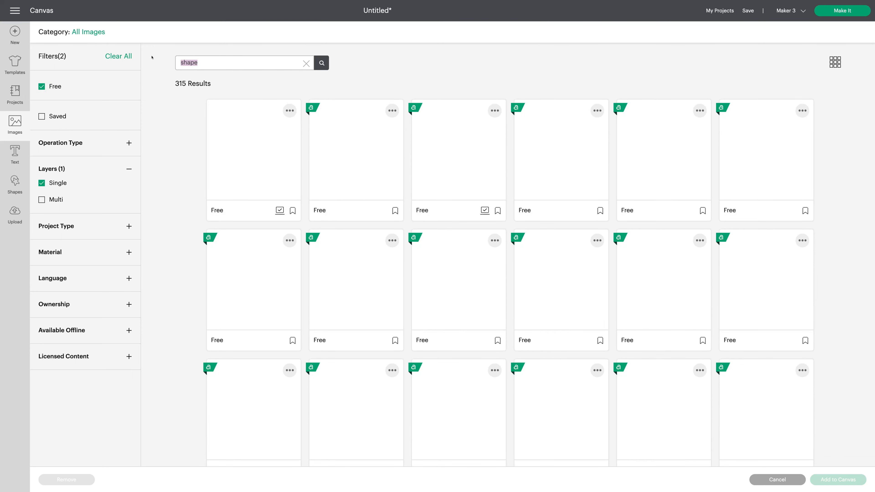
type("banner")
key("Return")
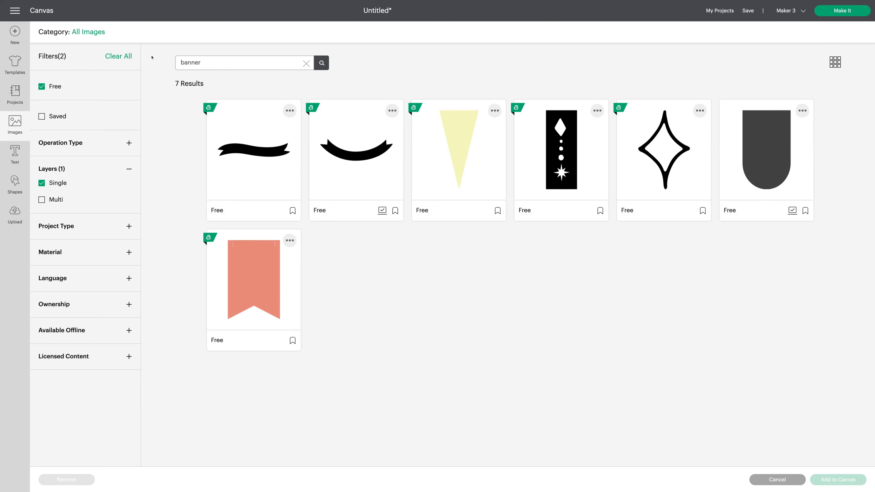
left_click(231, 166)
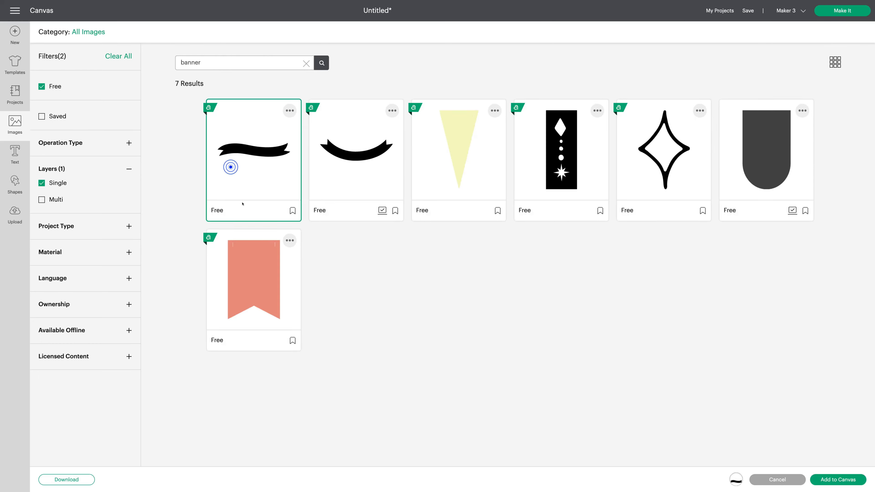
left_click(814, 480)
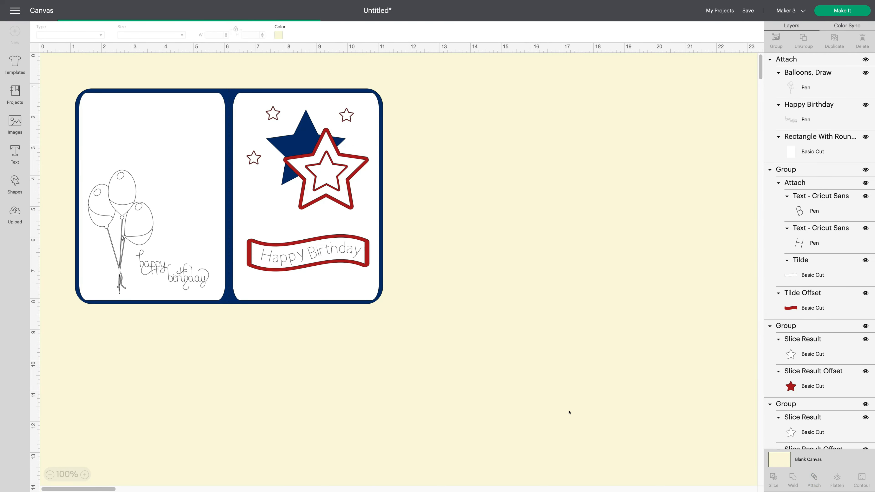
Place the black ribbon banner on the empty canvas right of the card, stretched unproportionally to about 4.3 by 1.1 in.
left_click_drag(170, 81, 581, 228)
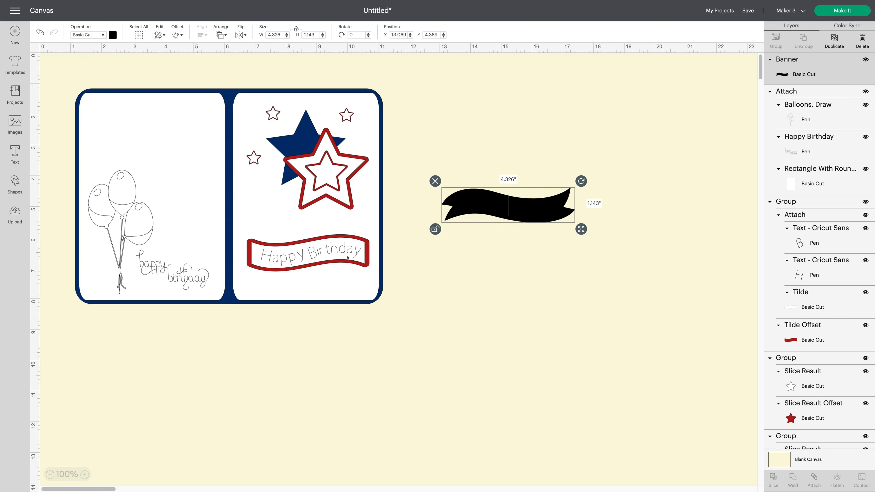
left_click(314, 257)
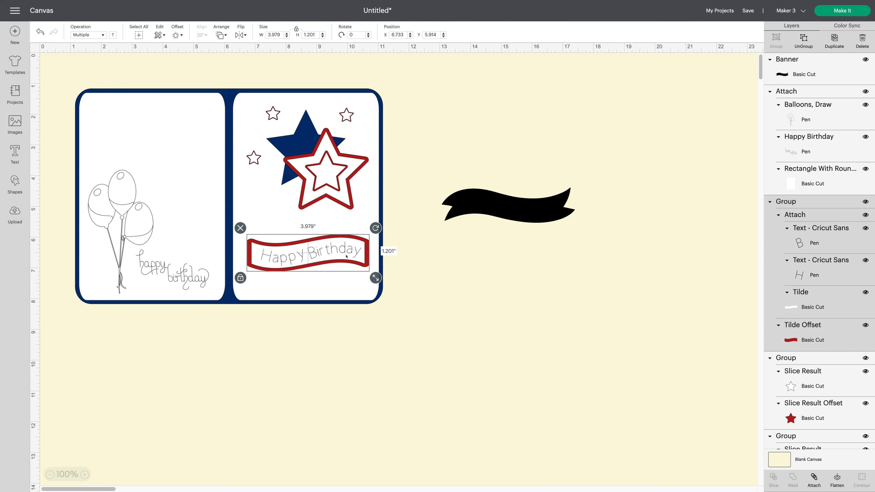
left_click(547, 201)
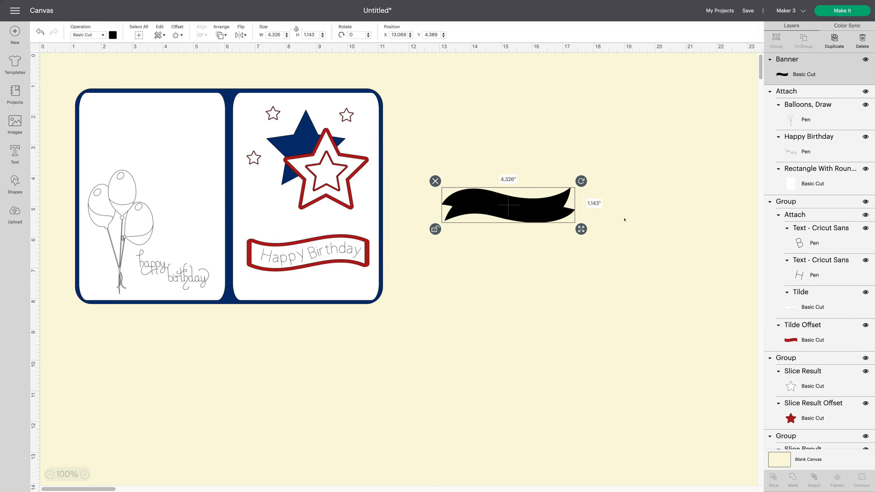